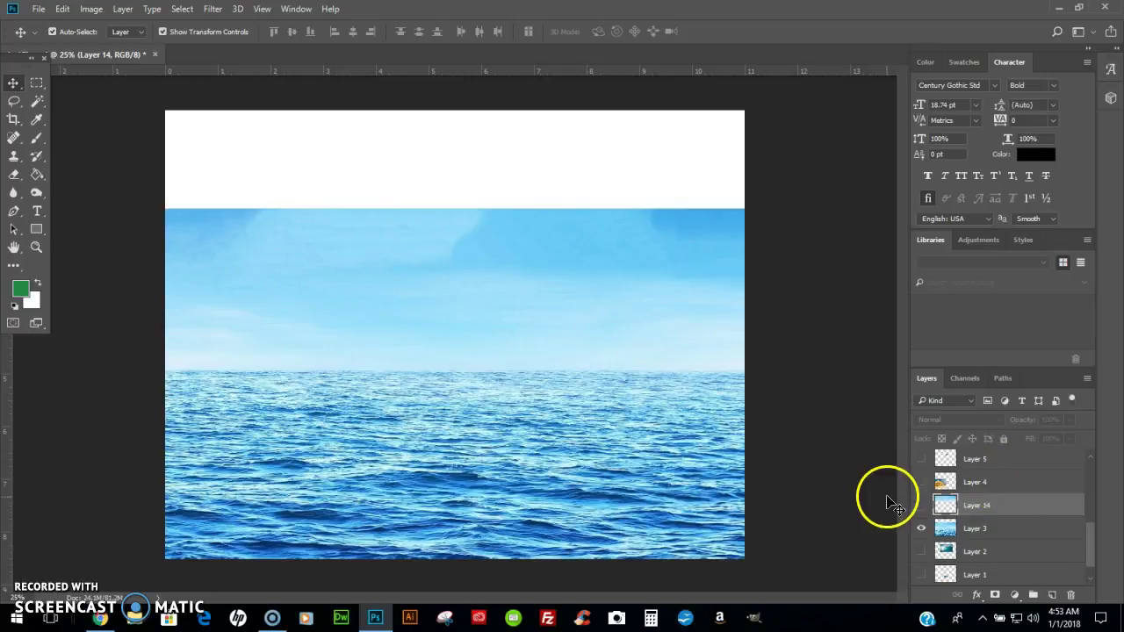
# - Show Layer 14's sky and set the Eraser to a 108 px soft round brush
pyautogui.click(921, 506)
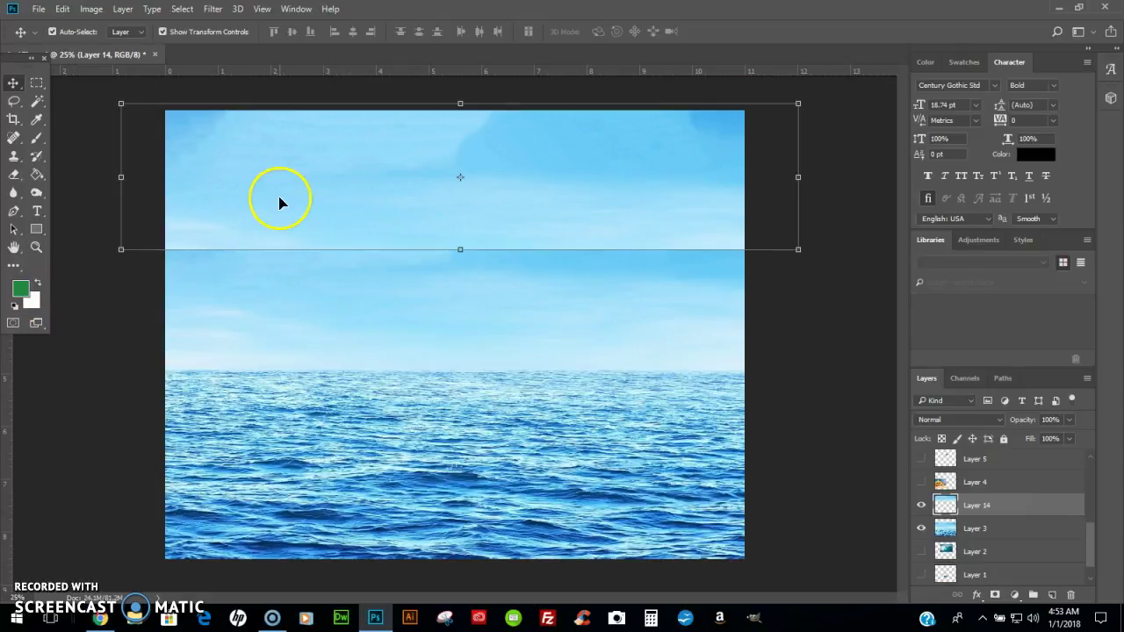
pyautogui.click(13, 178)
pyautogui.click(70, 29)
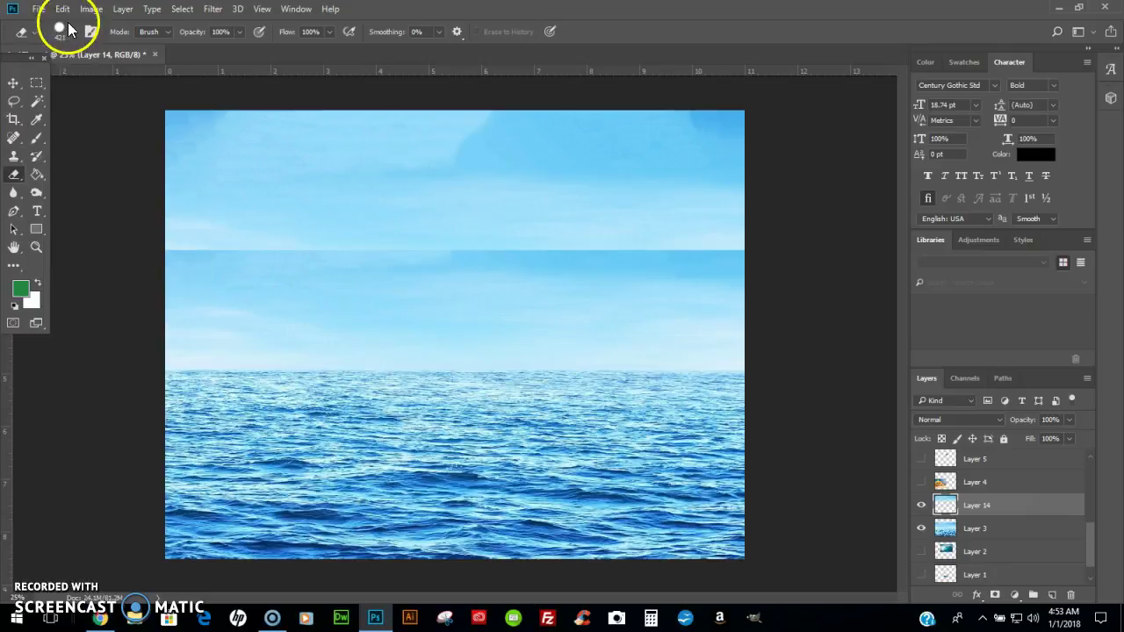
pyautogui.click(76, 35)
pyautogui.click(44, 139)
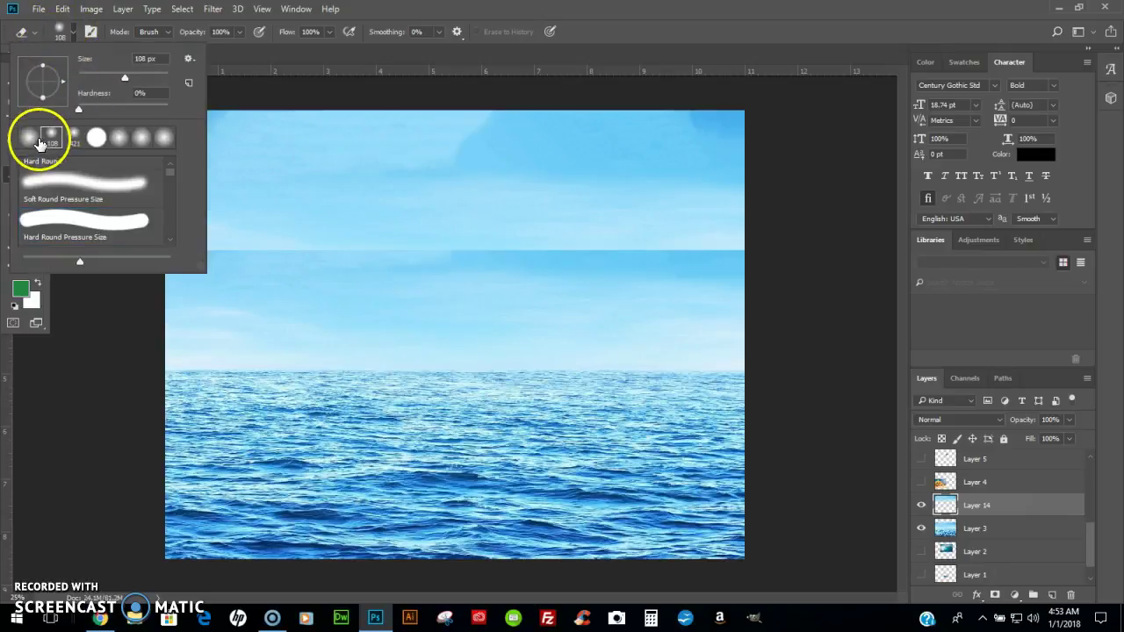
pyautogui.press('s')
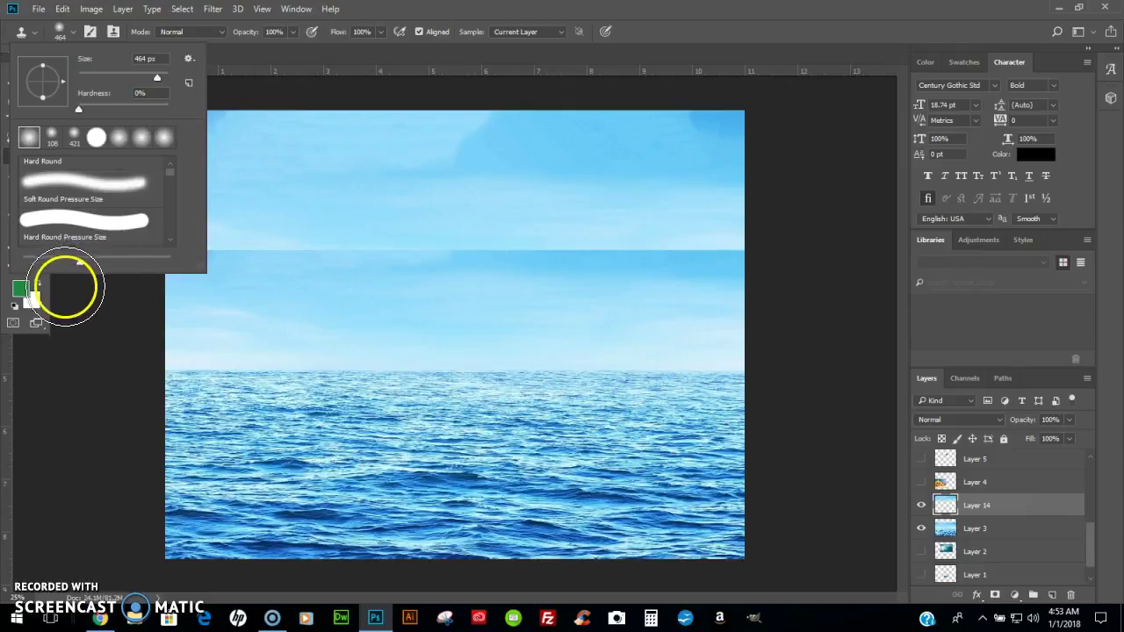
pyautogui.click(5, 284)
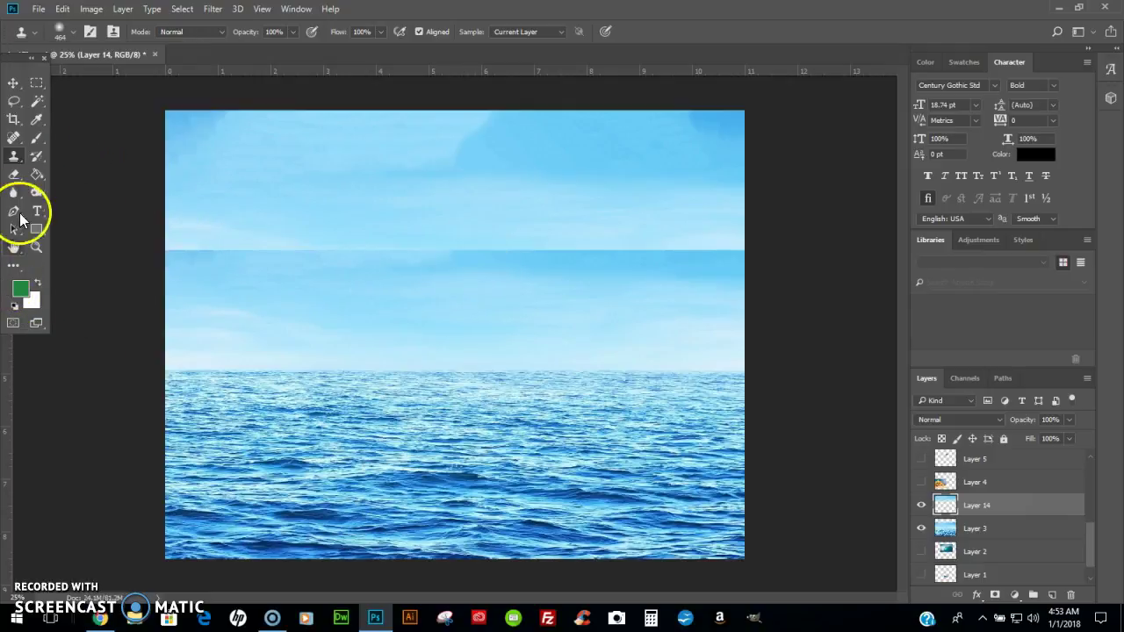
# - Enlarge the eraser brush and erase the horizontal seam across the sky
pyautogui.click(18, 181)
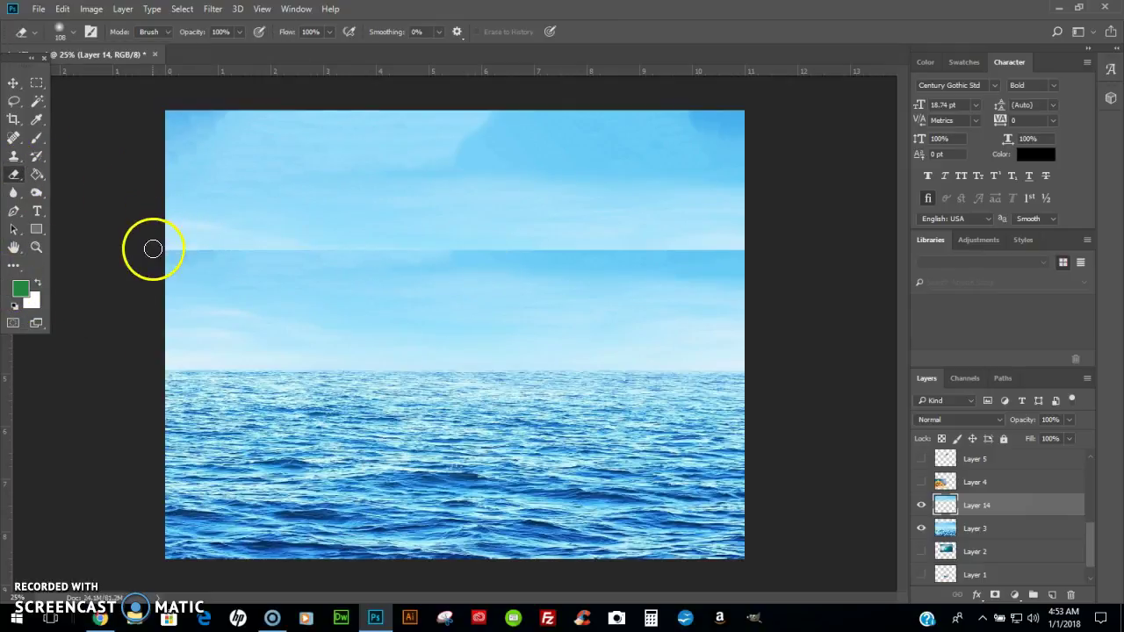
pyautogui.click(76, 31)
pyautogui.moveTo(128, 77); pyautogui.dragTo(159, 77)
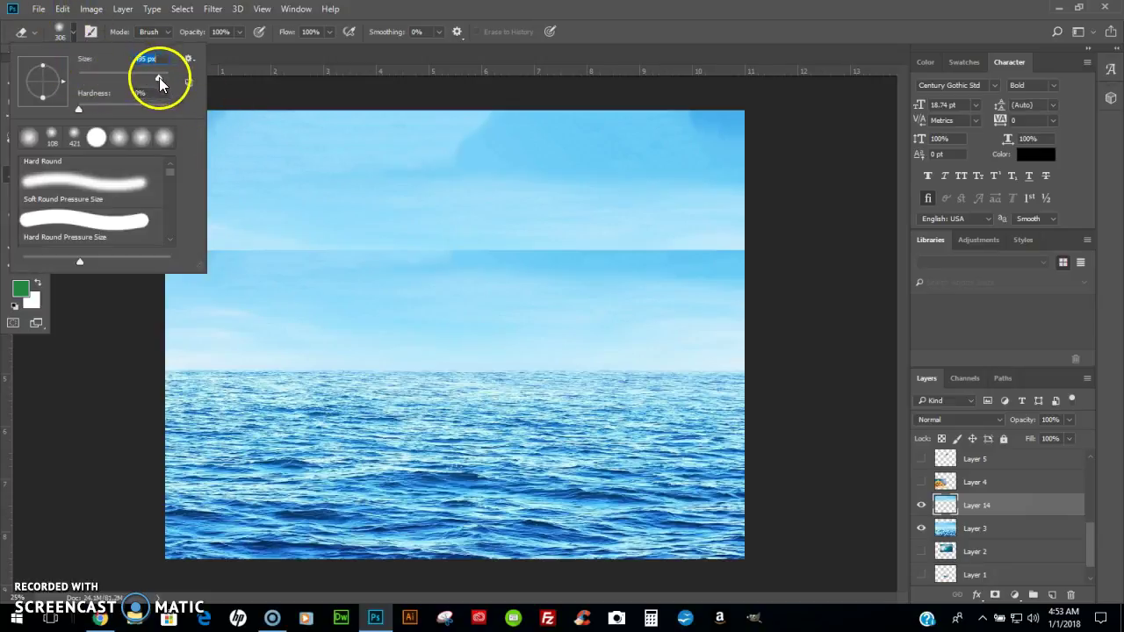
pyautogui.moveTo(827, 274)
pyautogui.mouseDown()
pyautogui.moveTo(741, 263)
pyautogui.moveTo(126, 275)
pyautogui.mouseUp()
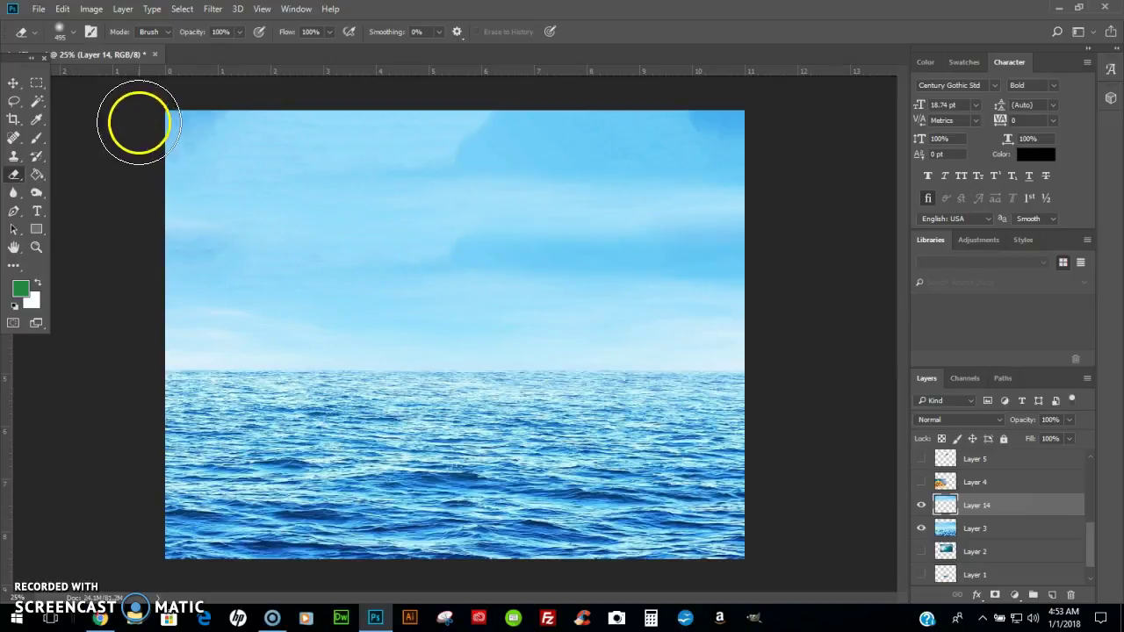
# - Scale the Layer 14 sky to about 130%, flip it horizontally, shift it up-left and commit
pyautogui.click(13, 83)
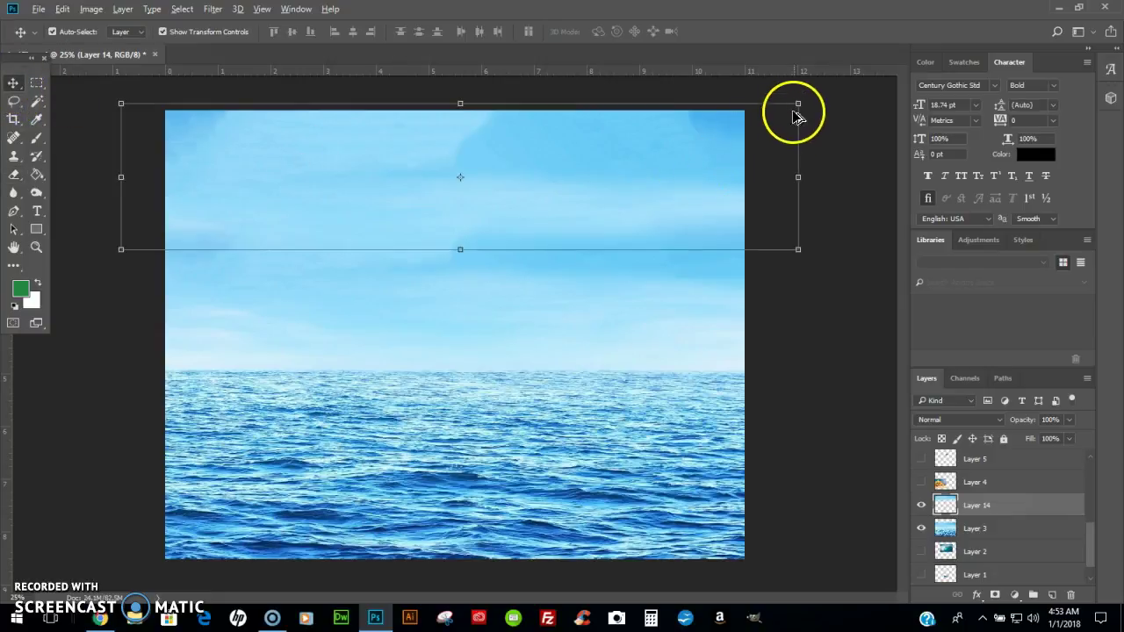
pyautogui.moveTo(801, 101); pyautogui.dragTo(891, 65)
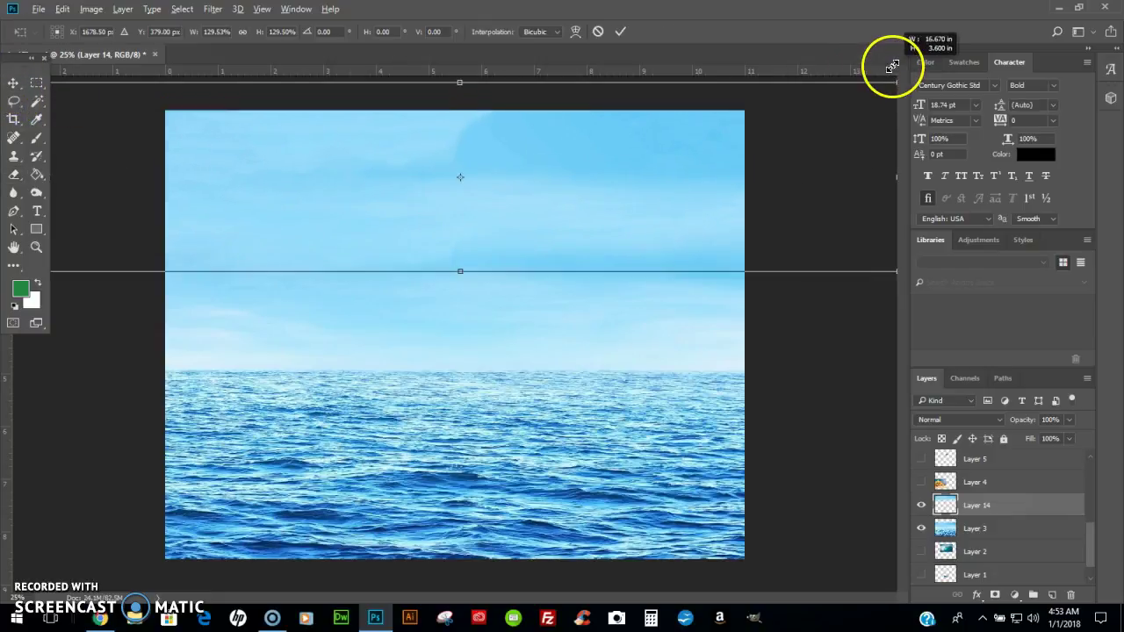
pyautogui.rightClick(666, 161)
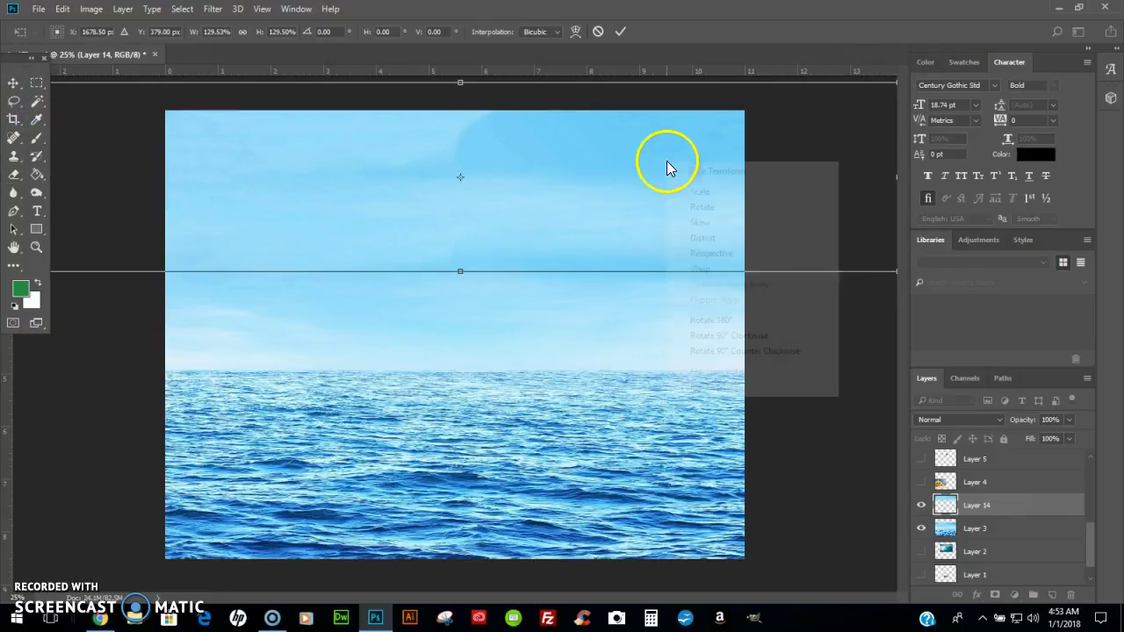
pyautogui.click(722, 373)
pyautogui.moveTo(564, 218); pyautogui.dragTo(546, 204)
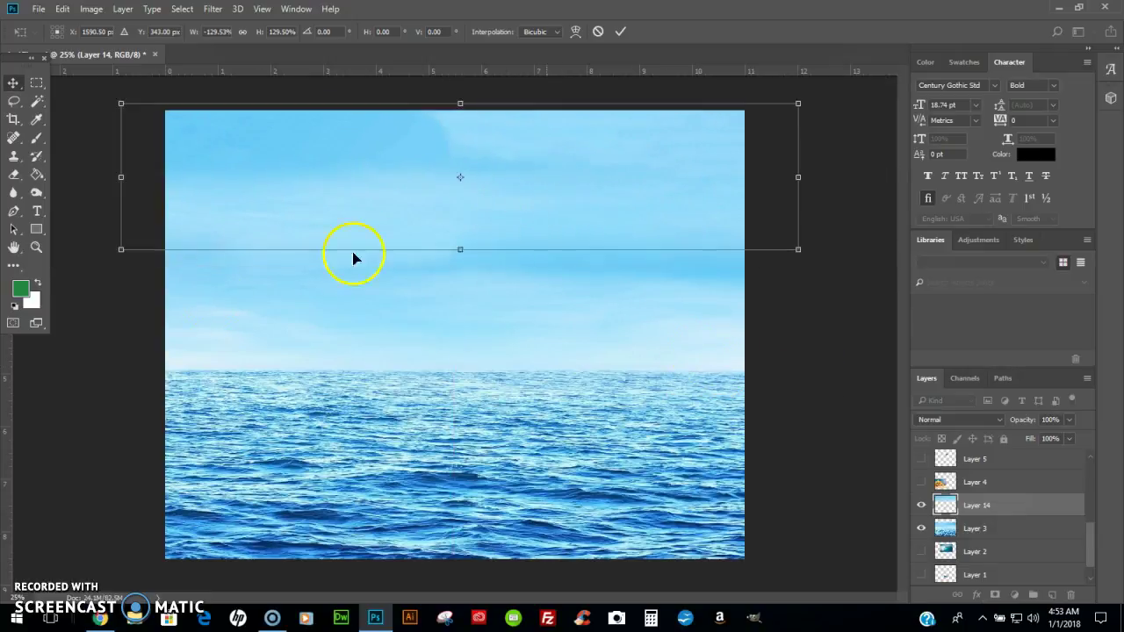
pyautogui.press('Return')
pyautogui.click(131, 338)
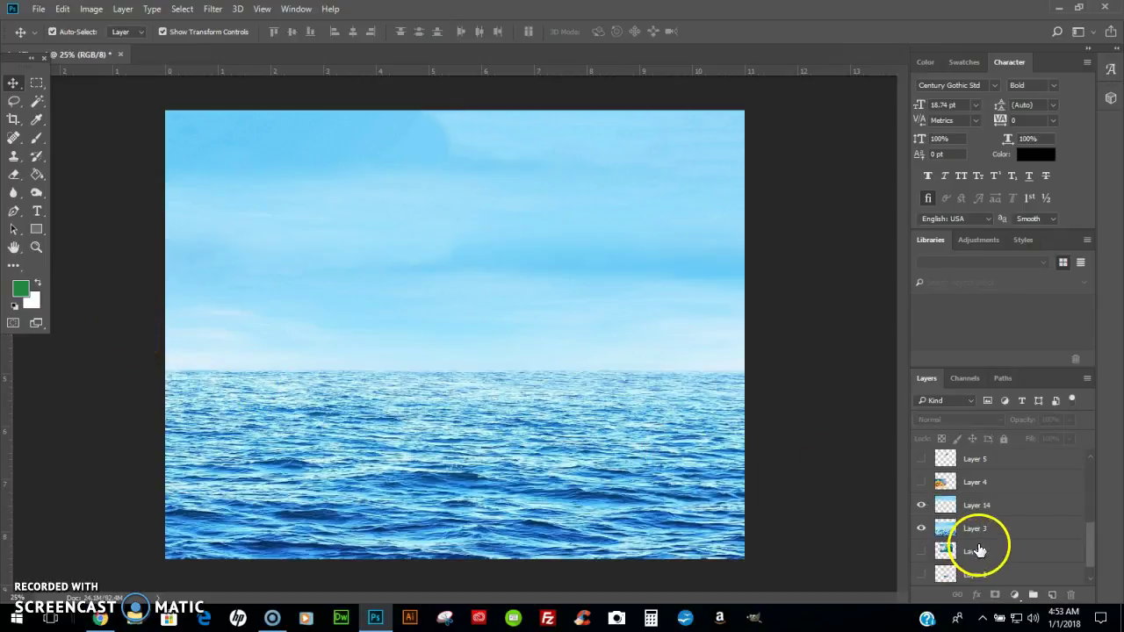
# - Show Layer 1's wave above Layer 14, enlarge it to about 255% and move it lower left
pyautogui.scroll(-1, 982, 560)
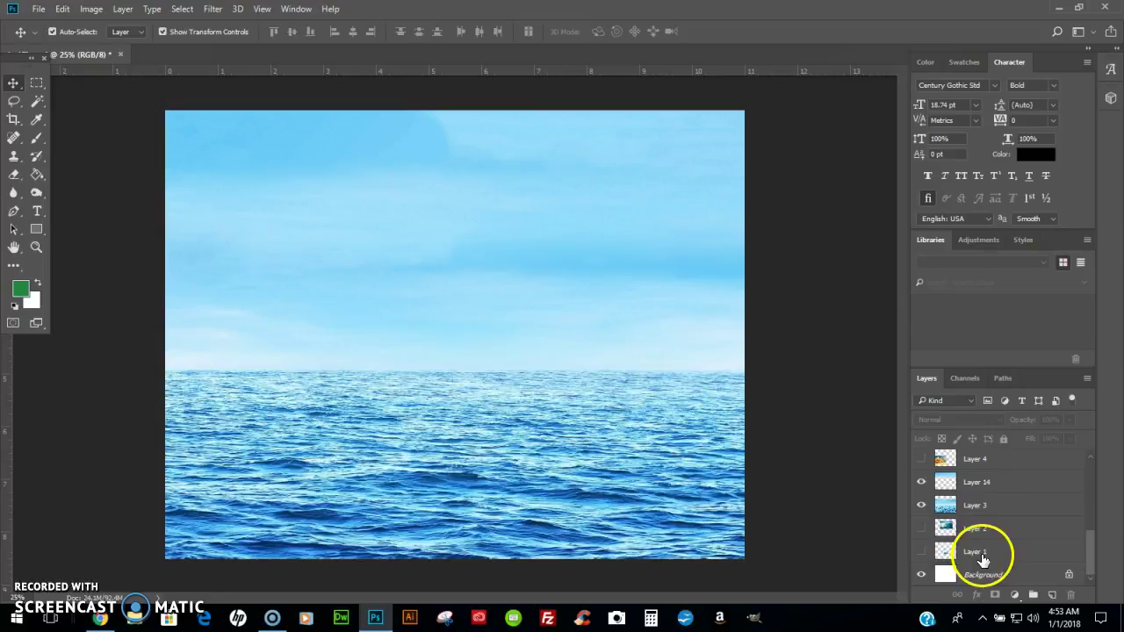
pyautogui.click(982, 555)
pyautogui.moveTo(993, 555); pyautogui.dragTo(999, 469)
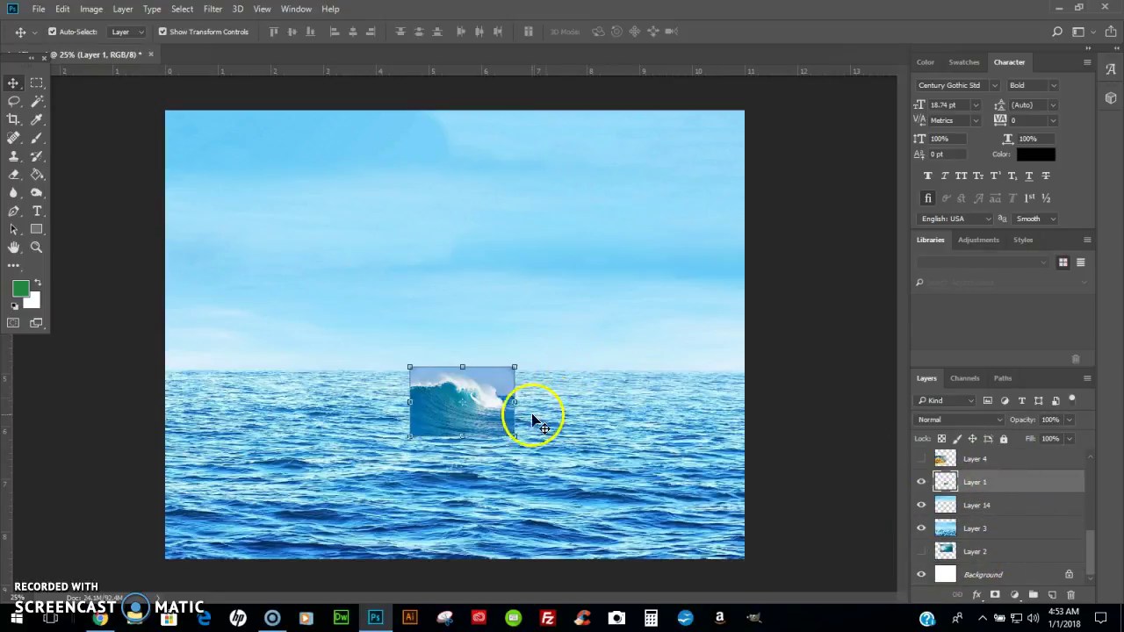
pyautogui.moveTo(409, 366); pyautogui.dragTo(233, 276)
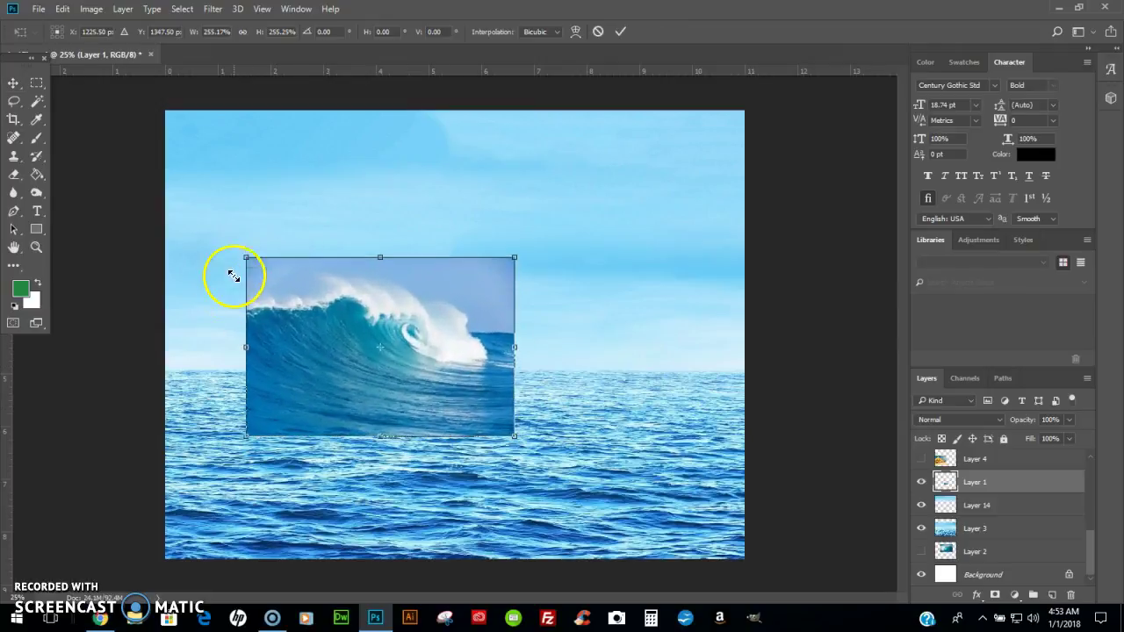
pyautogui.moveTo(442, 362); pyautogui.dragTo(353, 426)
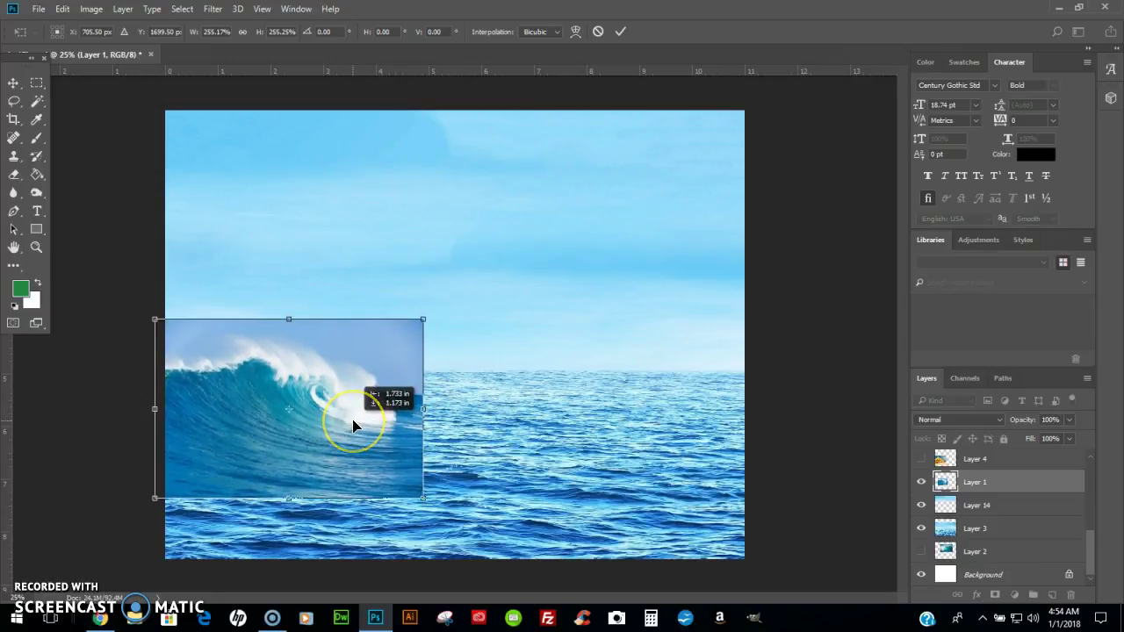
pyautogui.doubleClick(281, 391)
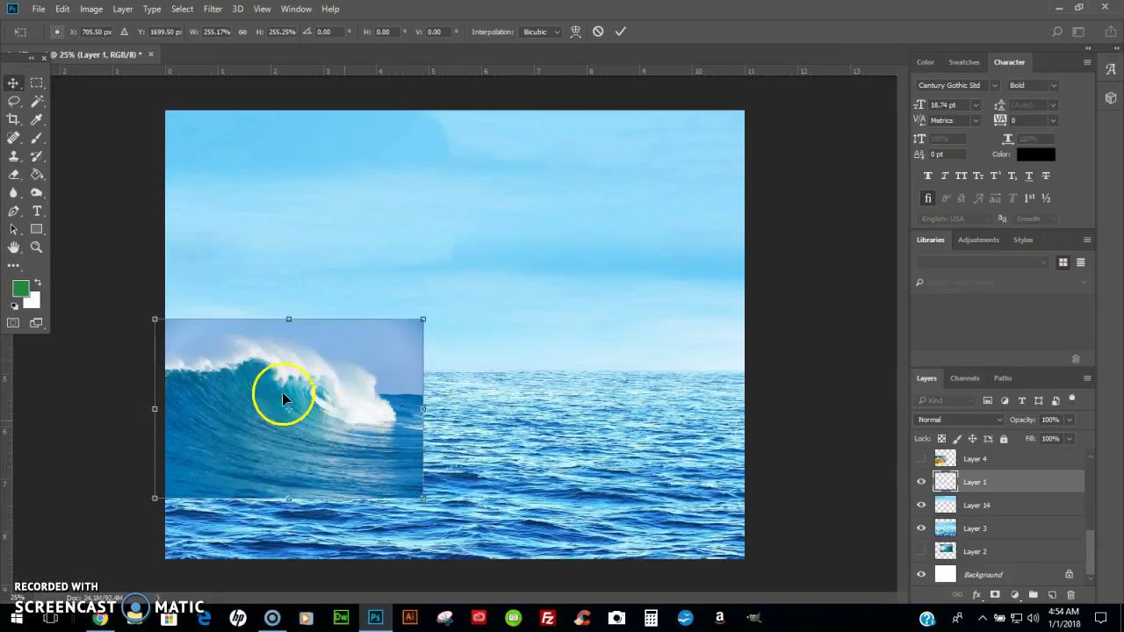
# - Erase the wave's lower edge softly into the sea
pyautogui.click(15, 175)
pyautogui.moveTo(342, 525)
pyautogui.mouseDown()
pyautogui.moveTo(227, 510)
pyautogui.moveTo(174, 485)
pyautogui.moveTo(331, 505)
pyautogui.moveTo(472, 495)
pyautogui.moveTo(430, 493)
pyautogui.moveTo(447, 472)
pyautogui.moveTo(431, 464)
pyautogui.moveTo(472, 453)
pyautogui.moveTo(447, 411)
pyautogui.moveTo(449, 386)
pyautogui.moveTo(424, 381)
pyautogui.moveTo(427, 342)
pyautogui.moveTo(431, 411)
pyautogui.moveTo(452, 400)
pyautogui.moveTo(423, 457)
pyautogui.moveTo(460, 460)
pyautogui.moveTo(376, 470)
pyautogui.moveTo(433, 457)
pyautogui.moveTo(374, 488)
pyautogui.moveTo(268, 481)
pyautogui.moveTo(403, 517)
pyautogui.moveTo(270, 496)
pyautogui.moveTo(233, 469)
pyautogui.moveTo(281, 488)
pyautogui.moveTo(195, 472)
pyautogui.moveTo(335, 498)
pyautogui.moveTo(311, 469)
pyautogui.moveTo(391, 487)
pyautogui.moveTo(505, 420)
pyautogui.moveTo(489, 347)
pyautogui.moveTo(465, 364)
pyautogui.moveTo(421, 332)
pyautogui.moveTo(349, 313)
pyautogui.moveTo(399, 331)
pyautogui.moveTo(413, 352)
pyautogui.moveTo(405, 357)
pyautogui.moveTo(386, 327)
pyautogui.moveTo(356, 324)
pyautogui.moveTo(399, 350)
pyautogui.moveTo(303, 309)
pyautogui.moveTo(235, 301)
pyautogui.moveTo(156, 320)
pyautogui.moveTo(307, 296)
pyautogui.moveTo(315, 310)
pyautogui.moveTo(217, 303)
pyautogui.moveTo(201, 334)
pyautogui.moveTo(207, 319)
pyautogui.moveTo(141, 322)
pyautogui.moveTo(293, 299)
pyautogui.moveTo(352, 325)
pyautogui.moveTo(417, 391)
pyautogui.moveTo(489, 397)
pyautogui.moveTo(329, 319)
pyautogui.moveTo(239, 312)
pyautogui.mouseUp()
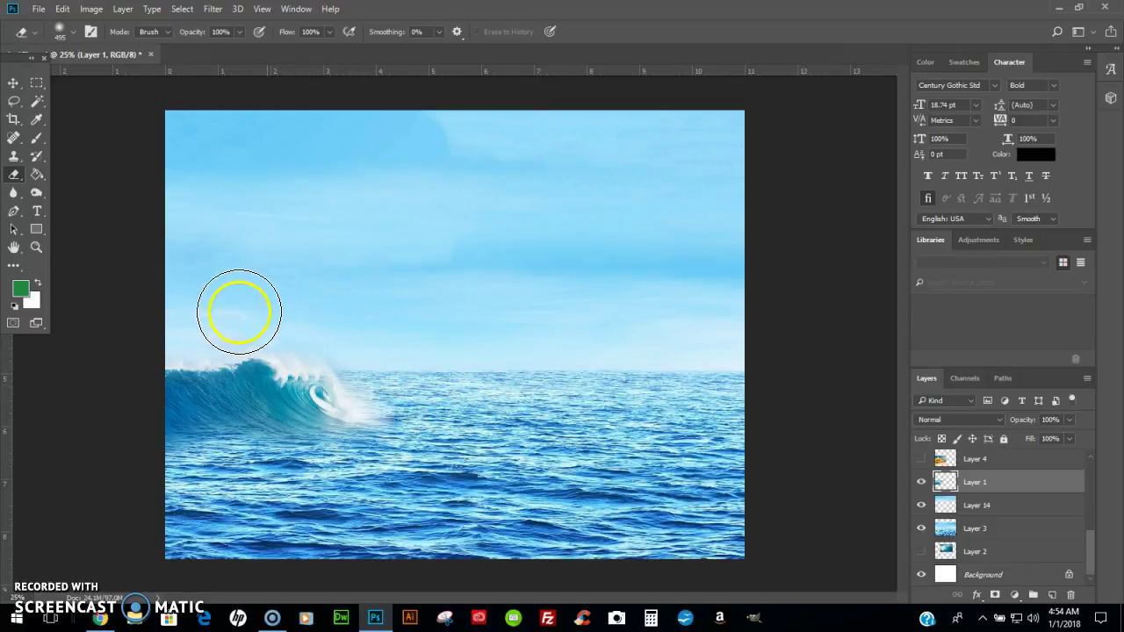
pyautogui.click(13, 83)
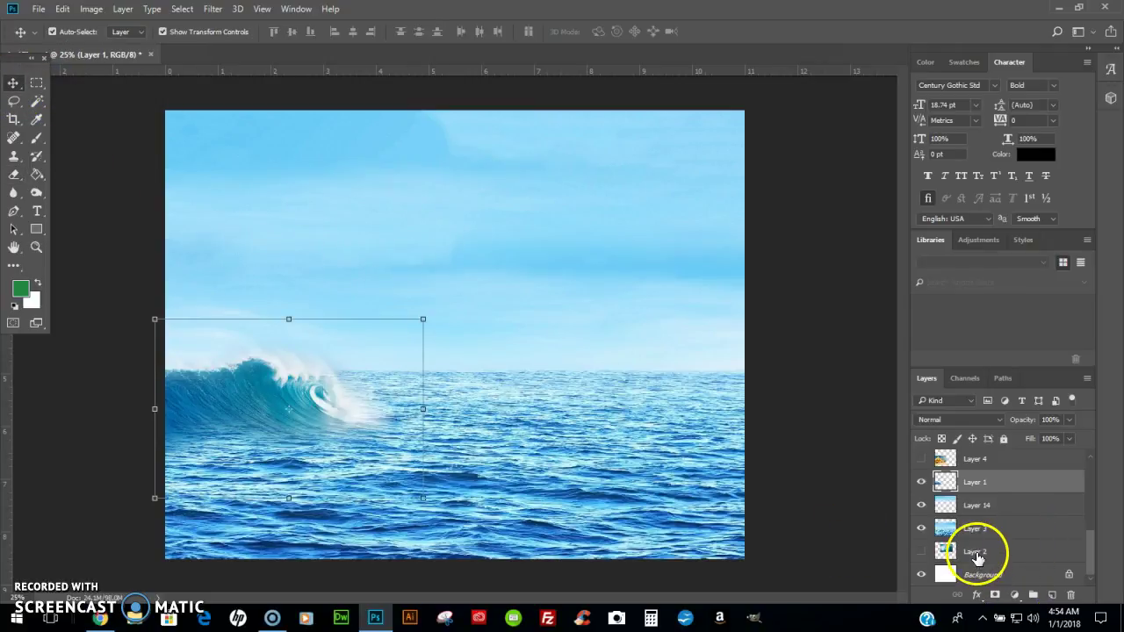
# - Show Layer 2's breaking wave above Layer 14 and move it right and down
pyautogui.click(978, 553)
pyautogui.moveTo(993, 563); pyautogui.dragTo(1019, 504)
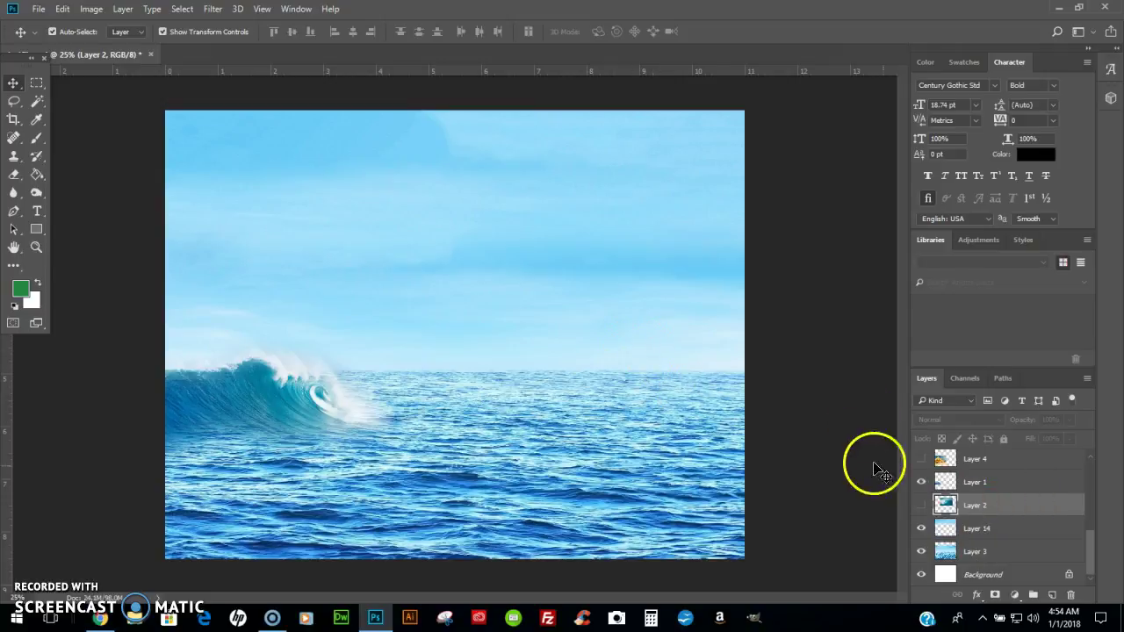
pyautogui.click(921, 505)
pyautogui.moveTo(553, 302); pyautogui.dragTo(694, 380)
pyautogui.click(502, 382)
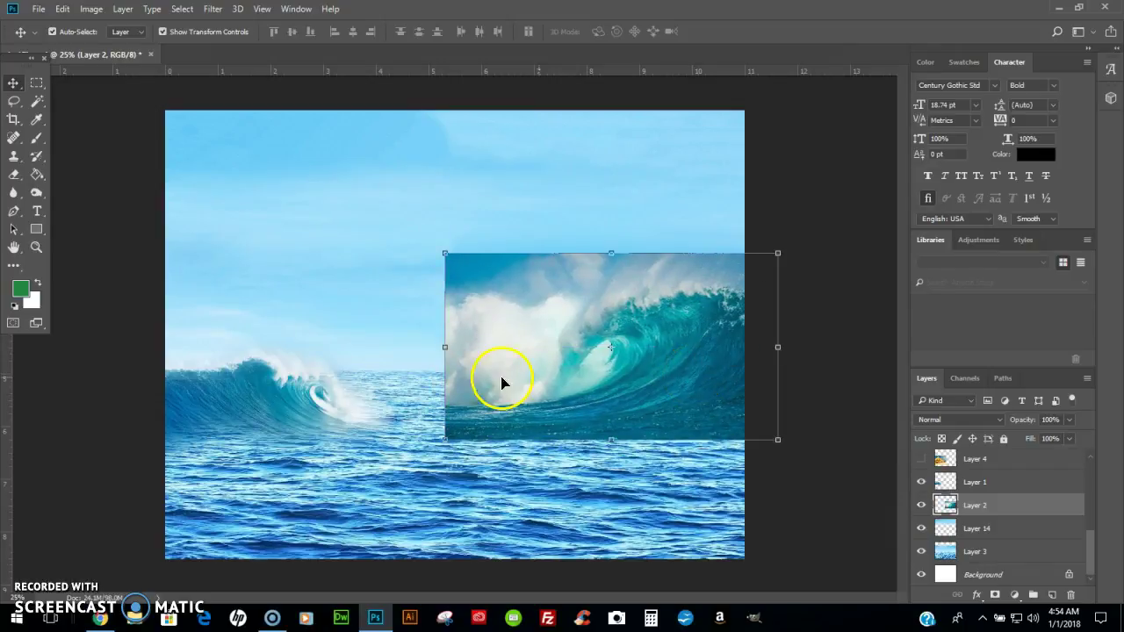
# - Erase the second wave's hard bottom and left edges
pyautogui.click(19, 179)
pyautogui.moveTo(492, 431)
pyautogui.mouseDown()
pyautogui.moveTo(458, 465)
pyautogui.moveTo(718, 466)
pyautogui.moveTo(803, 439)
pyautogui.mouseUp()
pyautogui.moveTo(413, 427)
pyautogui.mouseDown()
pyautogui.moveTo(420, 368)
pyautogui.moveTo(441, 344)
pyautogui.moveTo(451, 358)
pyautogui.moveTo(462, 349)
pyautogui.moveTo(432, 297)
pyautogui.moveTo(466, 269)
pyautogui.moveTo(455, 247)
pyautogui.moveTo(523, 267)
pyautogui.moveTo(545, 255)
pyautogui.moveTo(595, 259)
pyautogui.moveTo(669, 227)
pyautogui.moveTo(690, 249)
pyautogui.moveTo(727, 227)
pyautogui.moveTo(758, 255)
pyautogui.moveTo(769, 246)
pyautogui.moveTo(720, 241)
pyautogui.moveTo(696, 253)
pyautogui.moveTo(484, 267)
pyautogui.mouseUp()
pyautogui.click(13, 83)
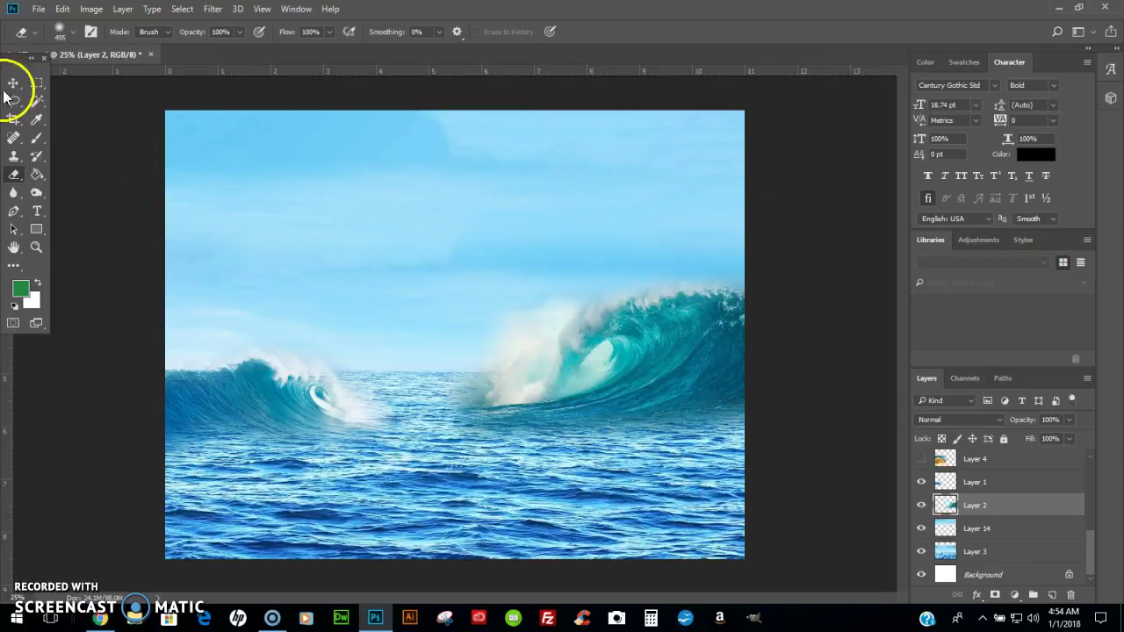
# - Show Layer 5's palm trees, enlarge them to about 157%, and set them on the left wave below Layer 1
pyautogui.click(993, 459)
pyautogui.scroll(3, 1015, 541)
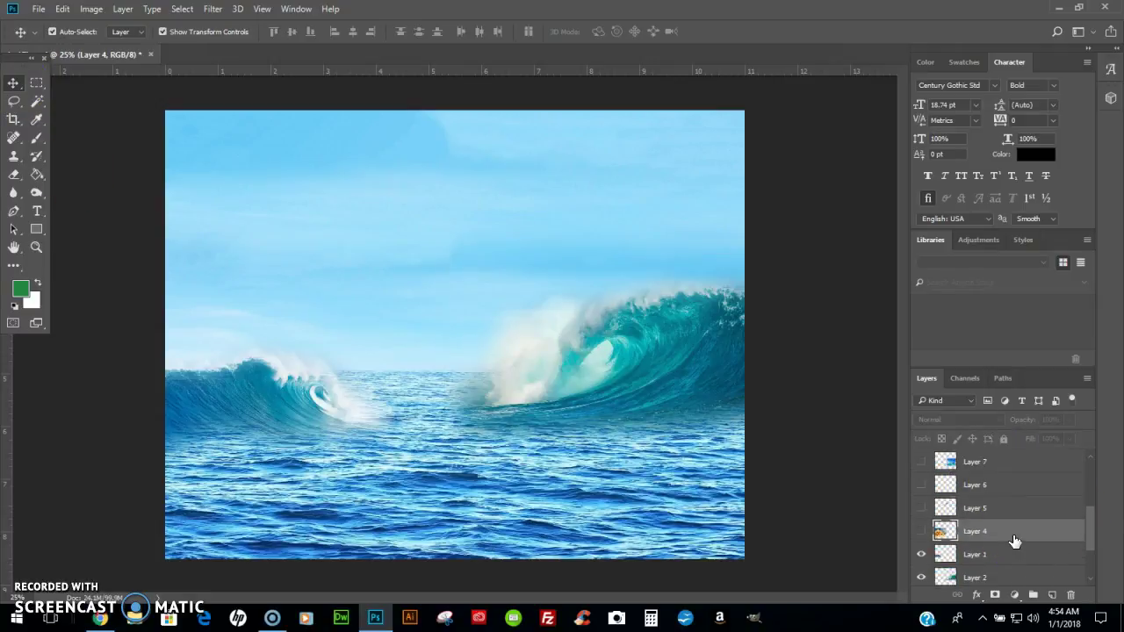
pyautogui.click(975, 514)
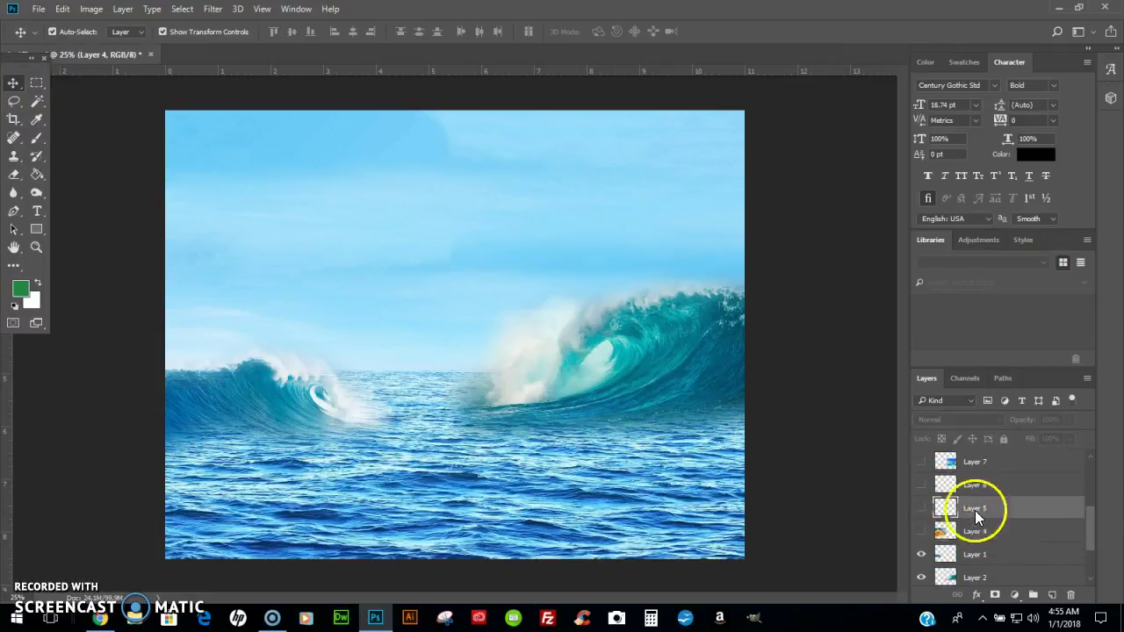
pyautogui.click(920, 508)
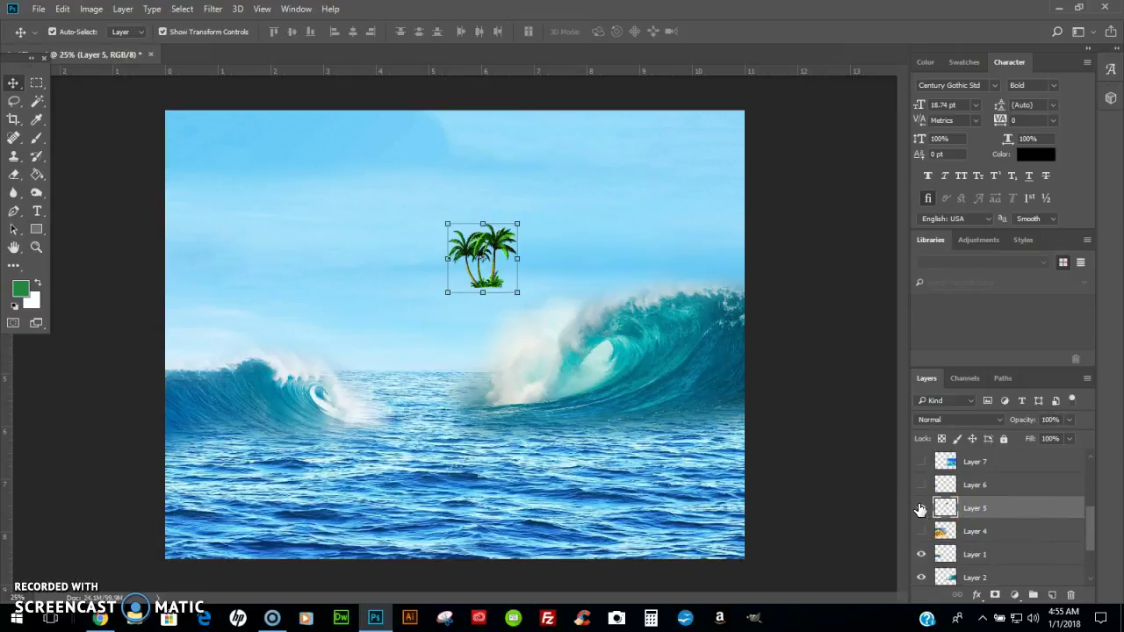
pyautogui.moveTo(446, 223); pyautogui.dragTo(406, 184)
pyautogui.press('Return')
pyautogui.moveTo(485, 221); pyautogui.dragTo(313, 318)
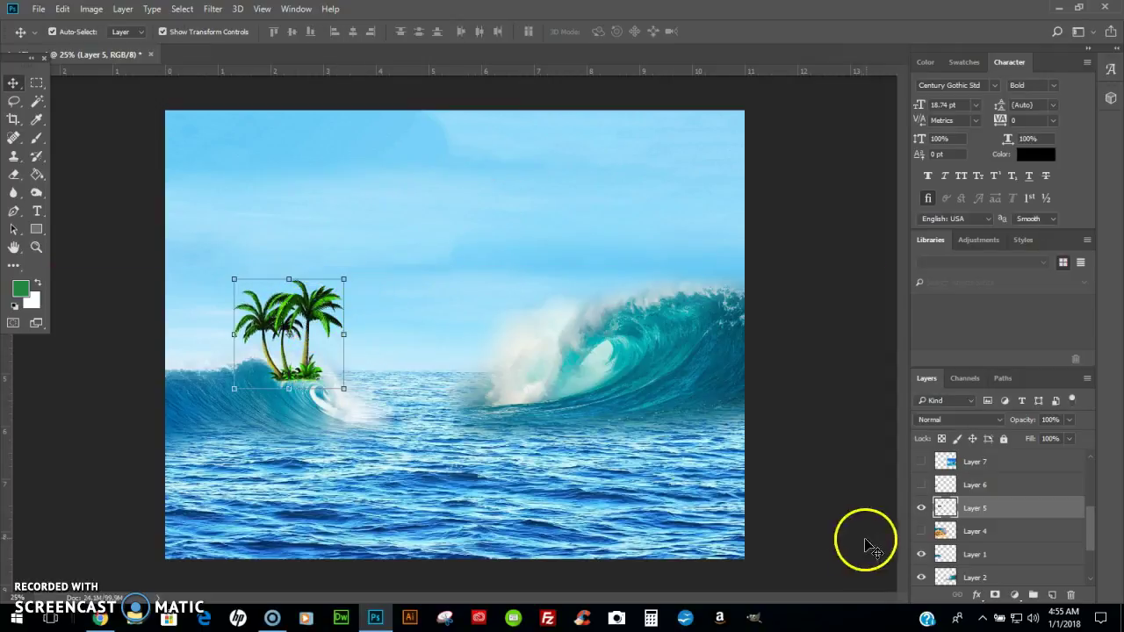
pyautogui.moveTo(985, 513); pyautogui.dragTo(998, 572)
pyautogui.moveTo(312, 317)
pyautogui.mouseDown()
pyautogui.moveTo(283, 301)
pyautogui.moveTo(301, 293)
pyautogui.moveTo(327, 307)
pyautogui.mouseUp()
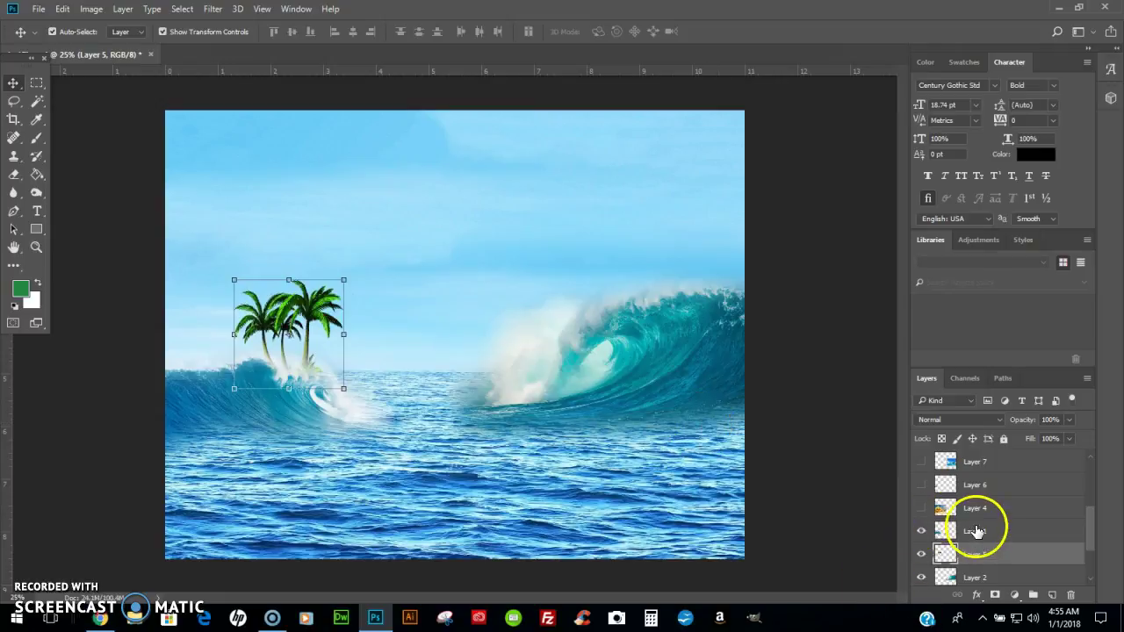
# - Show Layer 6's flying fish, move it over the left wave and shrink it to about half
pyautogui.click(990, 488)
pyautogui.click(921, 486)
pyautogui.click(408, 444)
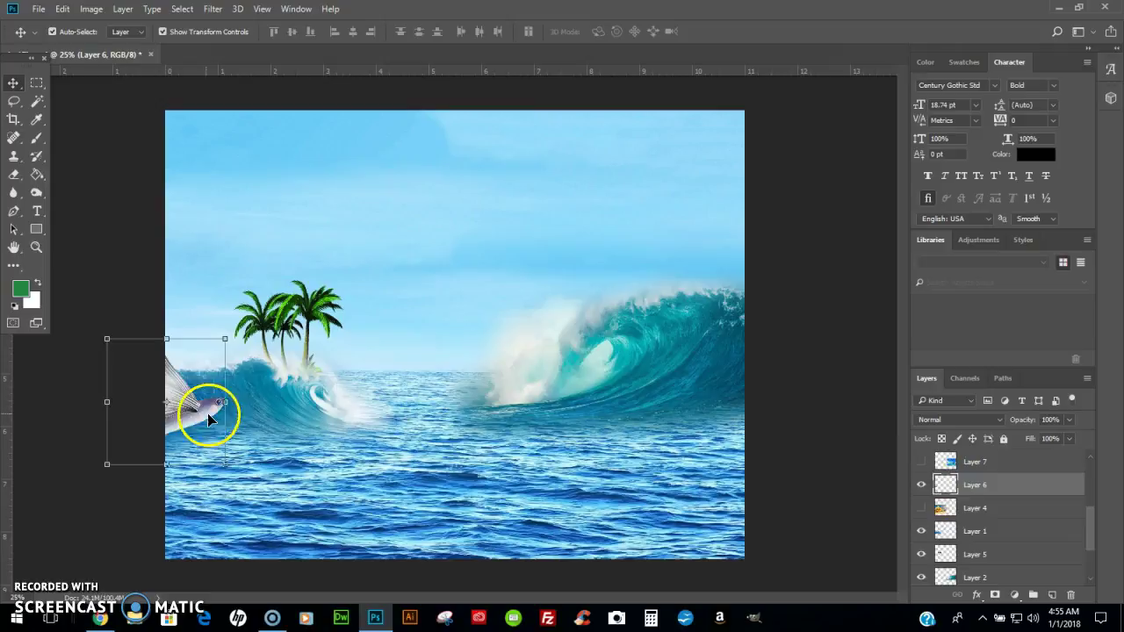
pyautogui.moveTo(209, 421); pyautogui.dragTo(439, 391)
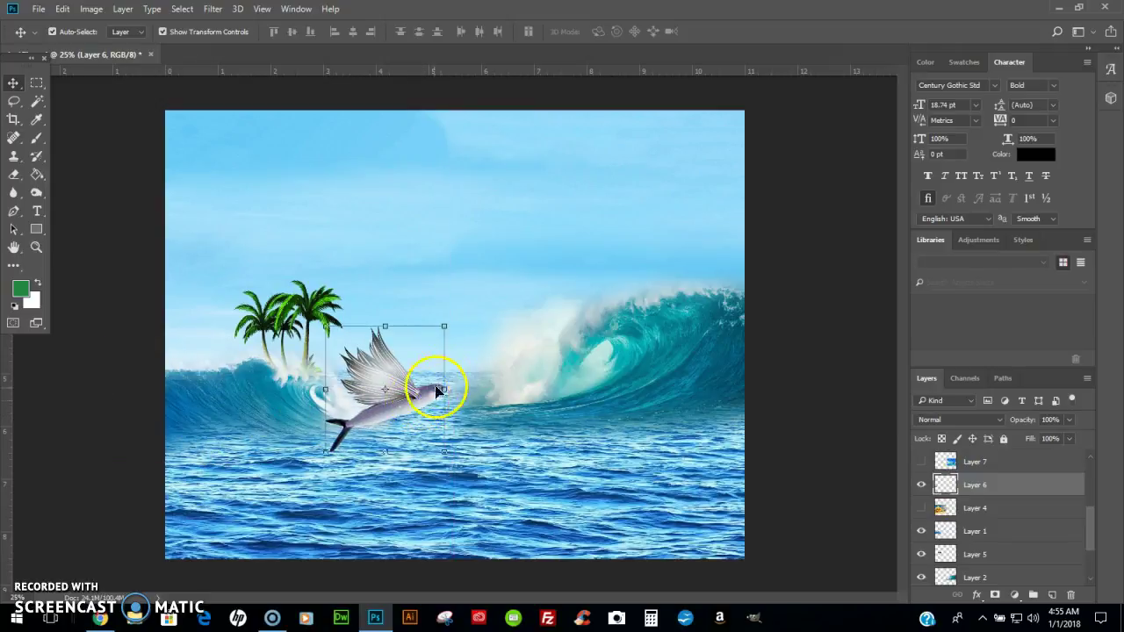
pyautogui.moveTo(426, 348); pyautogui.dragTo(367, 397)
pyautogui.press('Return')
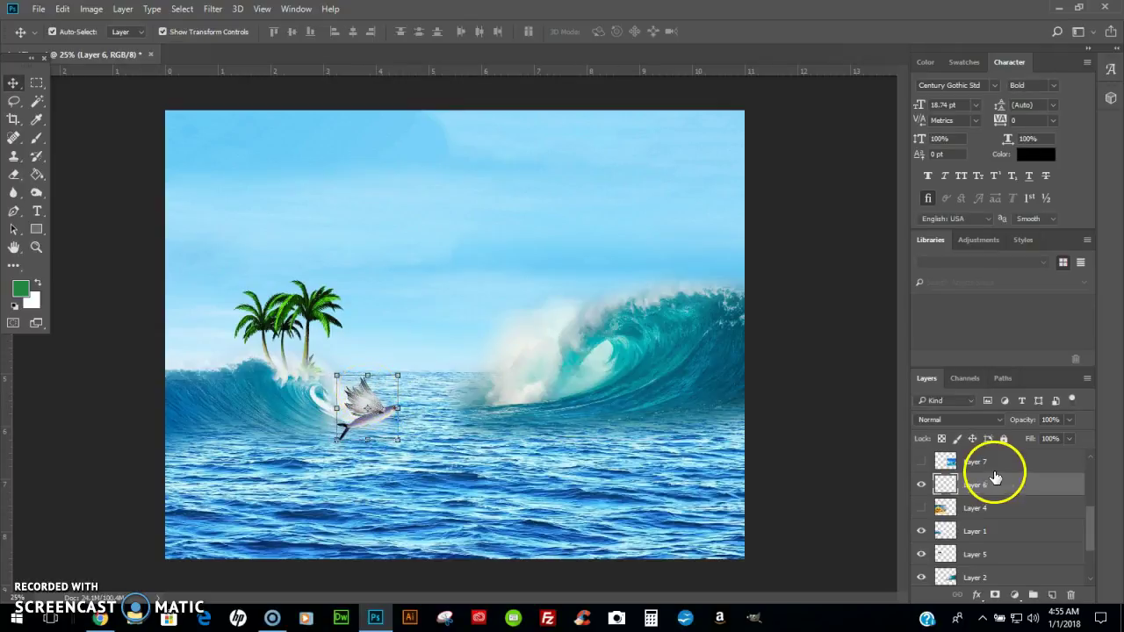
# - Preview the Layer 8 and Layer 9 wave images, then hide them again
pyautogui.scroll(2, 982, 498)
pyautogui.click(973, 484)
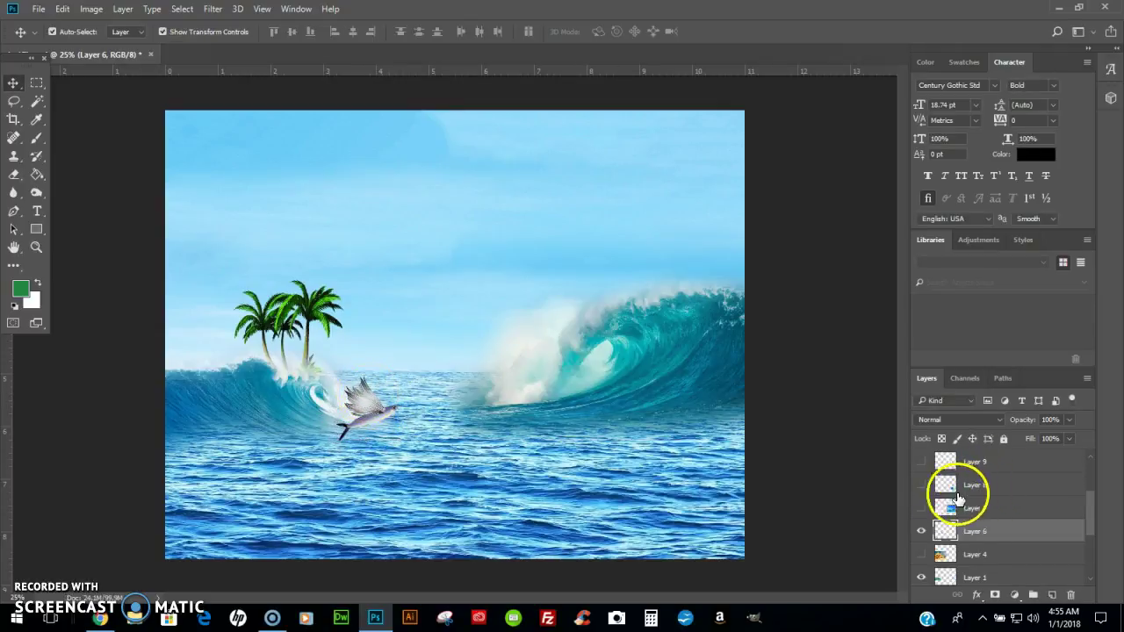
pyautogui.click(921, 484)
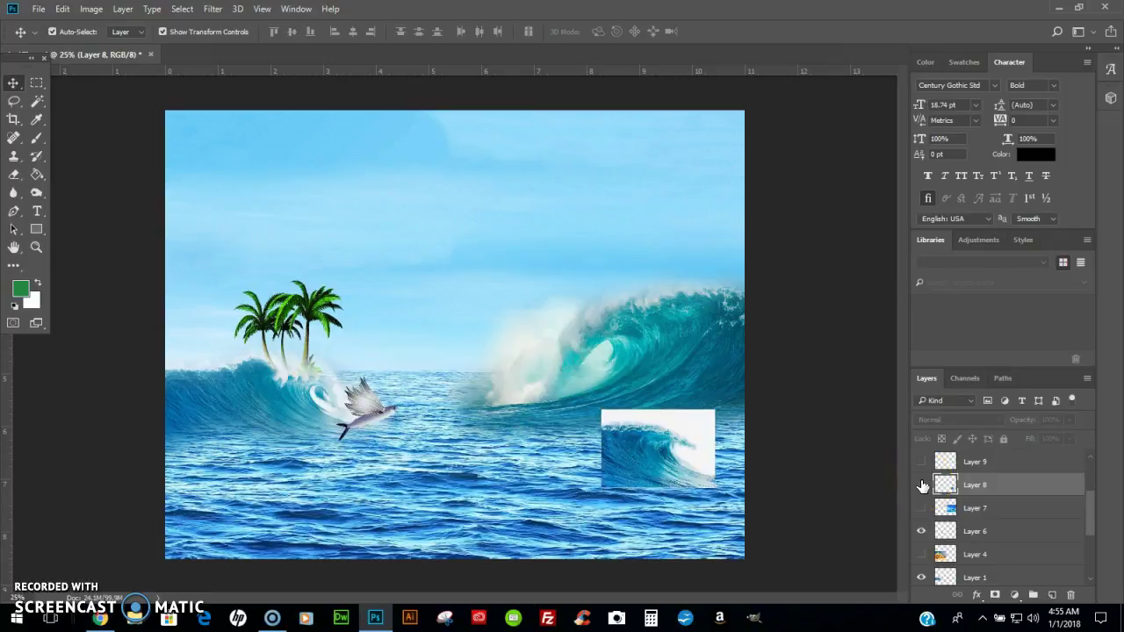
pyautogui.click(922, 485)
pyautogui.click(933, 466)
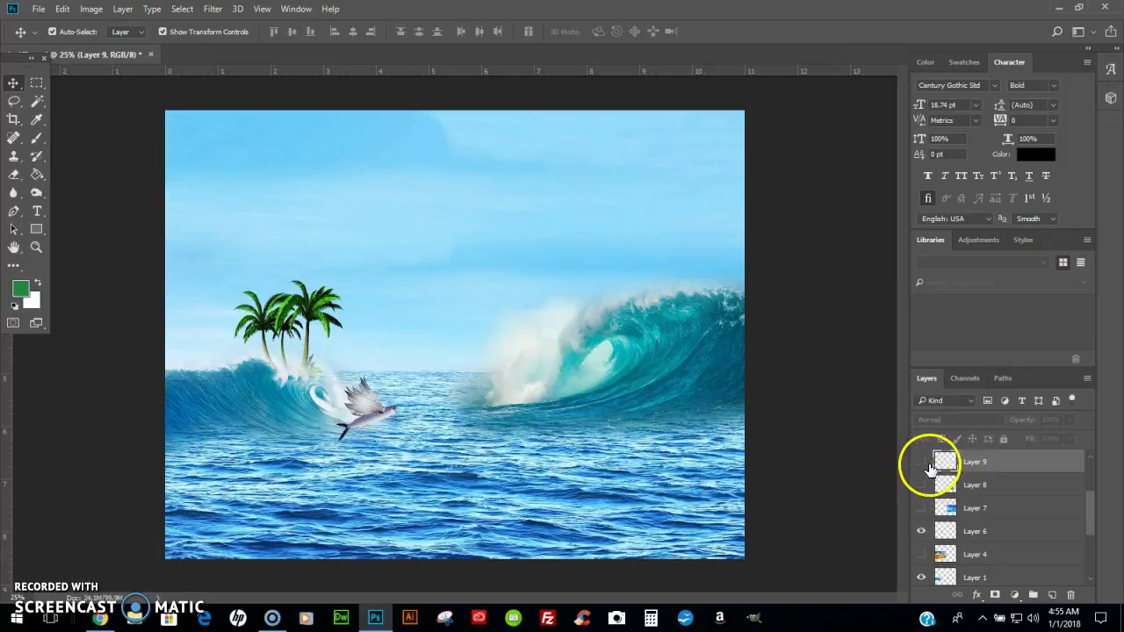
pyautogui.click(922, 462)
pyautogui.click(922, 462)
# - Show Layer 11's flying fish and enlarge it to about 238% over the right wave
pyautogui.scroll(1, 975, 487)
pyautogui.scroll(1, 971, 474)
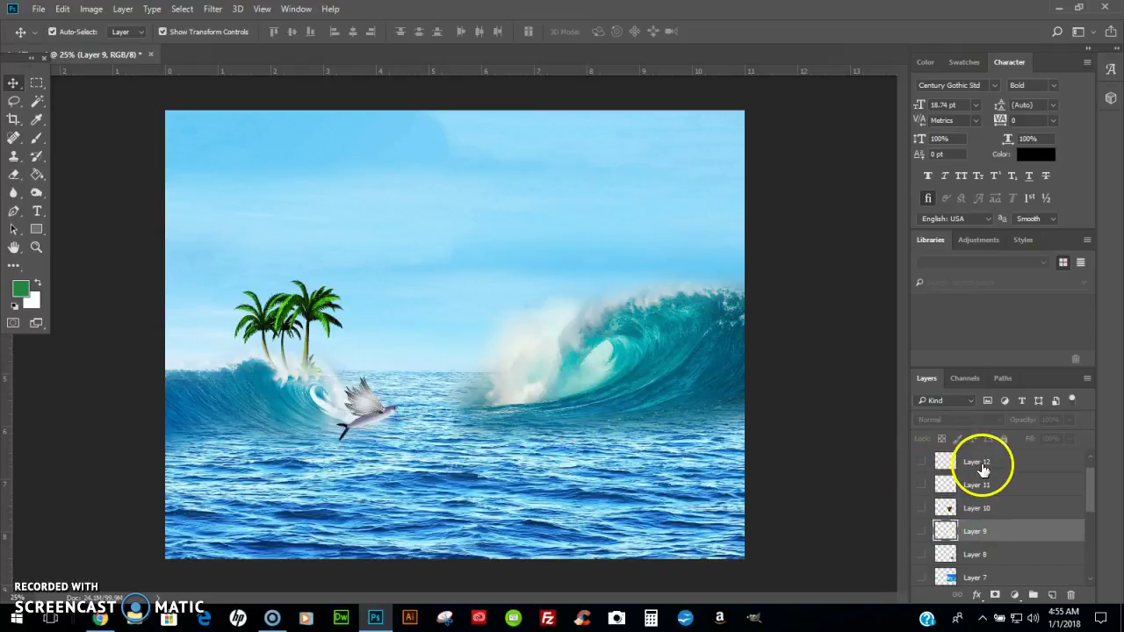
pyautogui.click(936, 488)
pyautogui.click(921, 485)
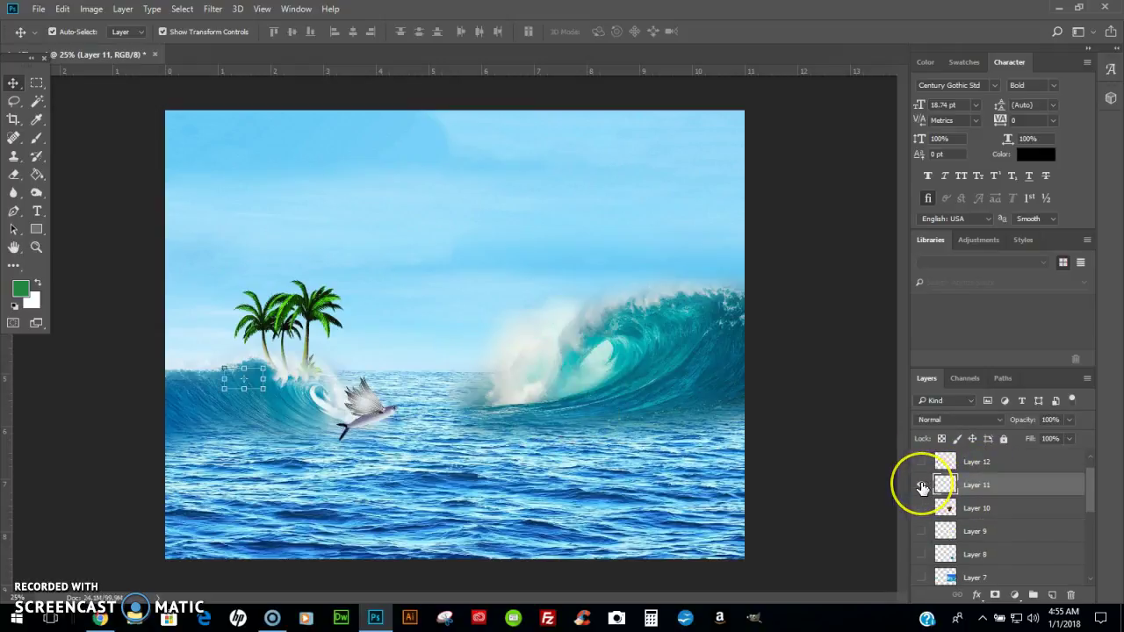
pyautogui.moveTo(262, 386); pyautogui.dragTo(682, 353)
pyautogui.press('Return')
pyautogui.click(794, 418)
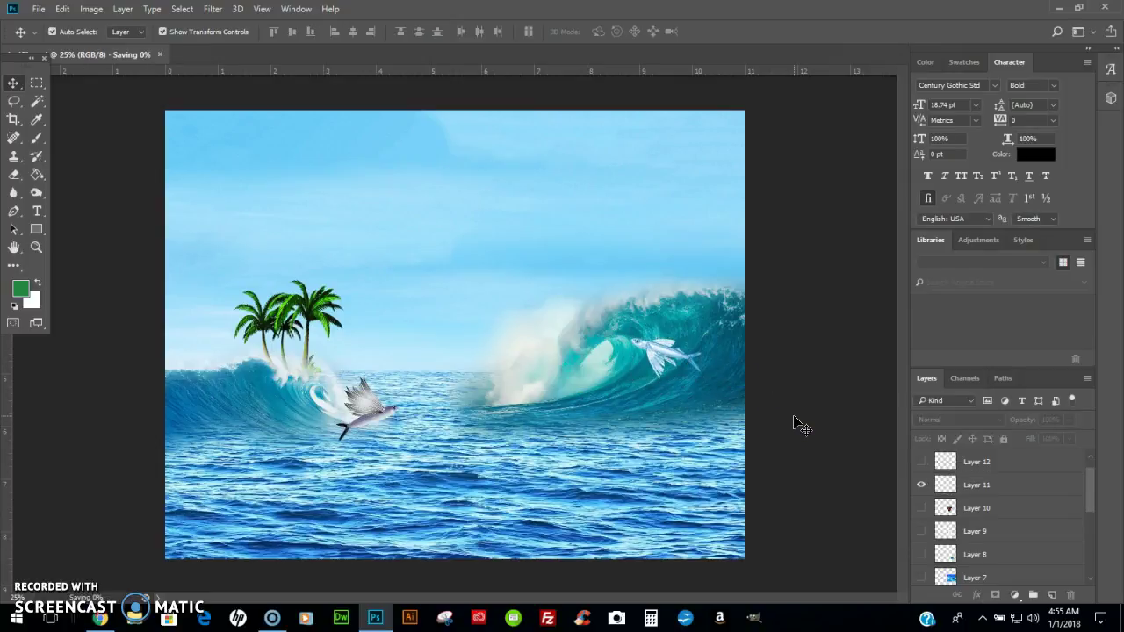
pyautogui.scroll(1, 1032, 494)
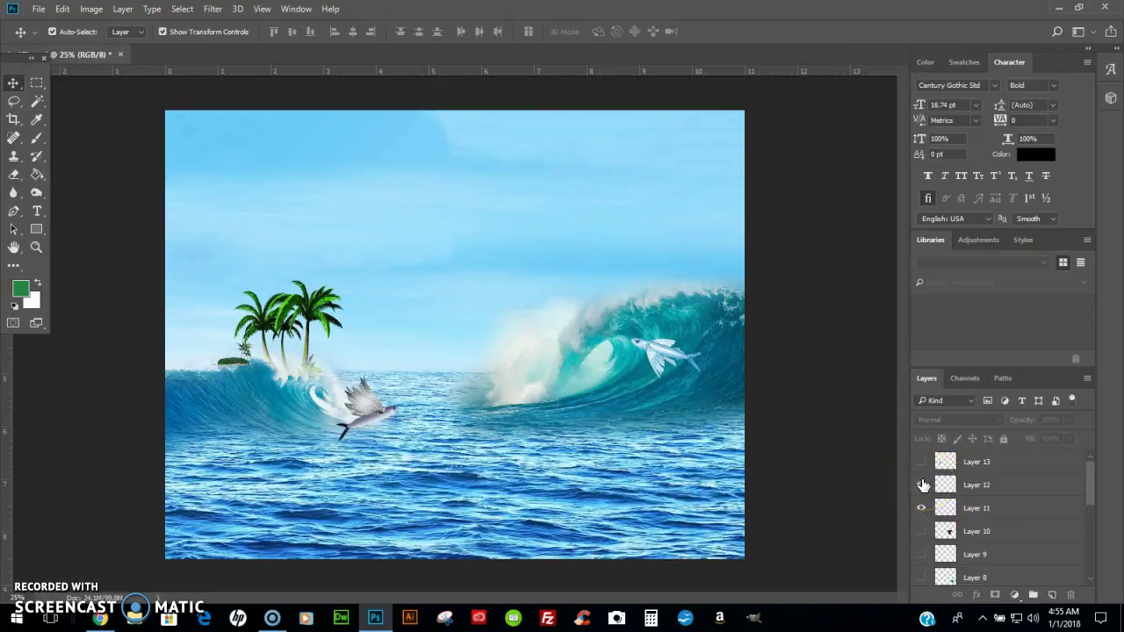
# - Enlarge the Layer 12 island to about 348% and move its layer below Layer 6
pyautogui.click(986, 485)
pyautogui.hotkey('ctrl', 't')
pyautogui.moveTo(254, 336); pyautogui.dragTo(400, 254)
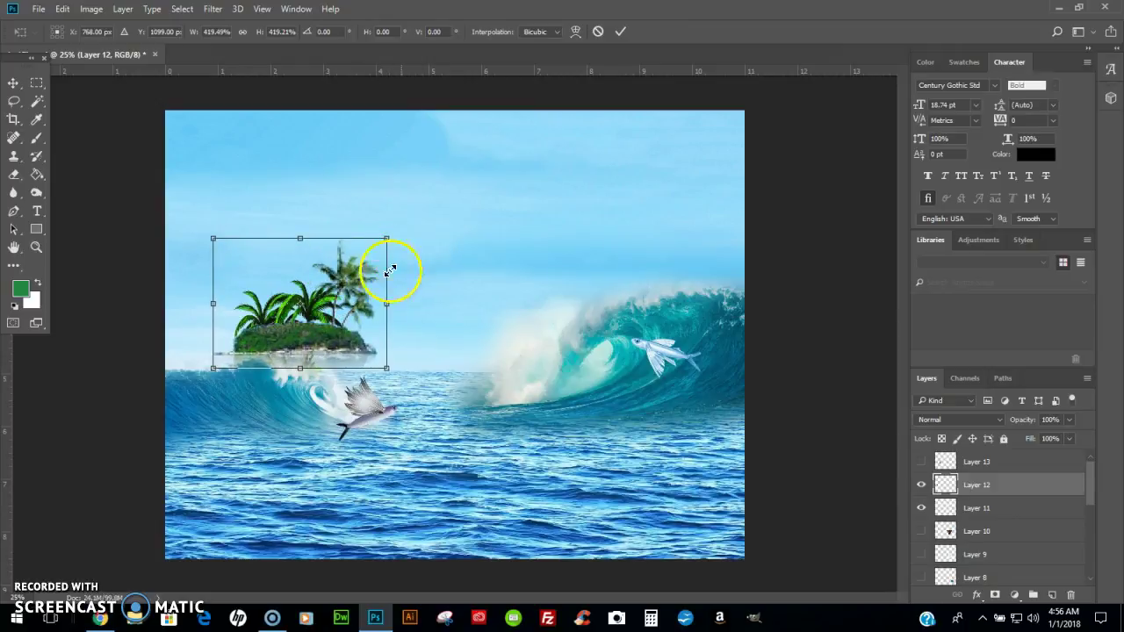
pyautogui.press('Return')
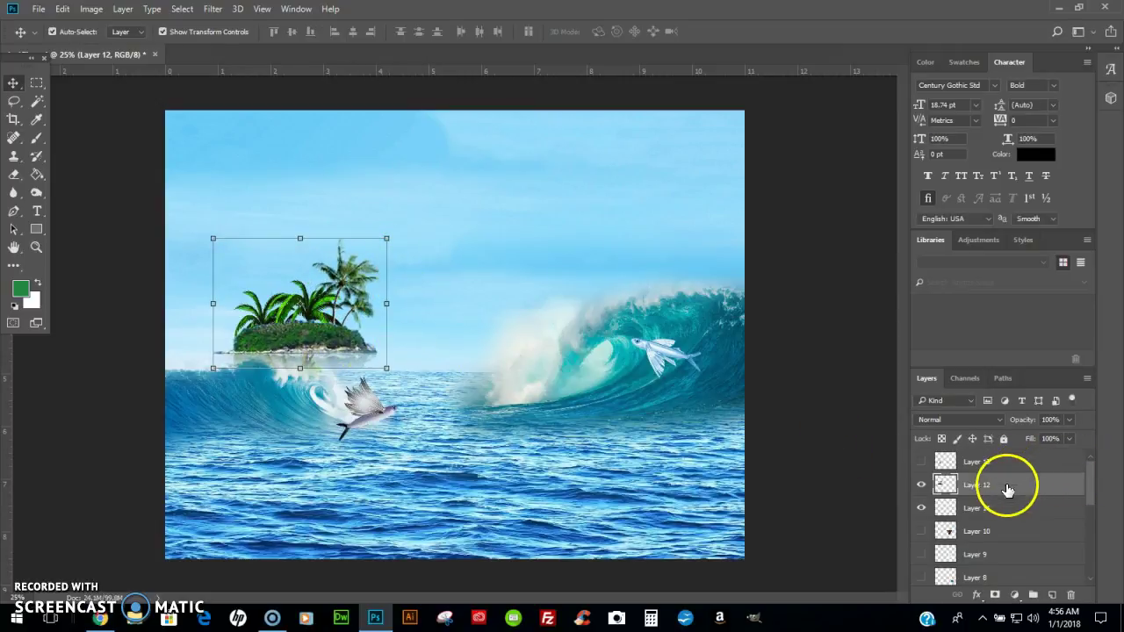
pyautogui.scroll(-3, 1016, 570)
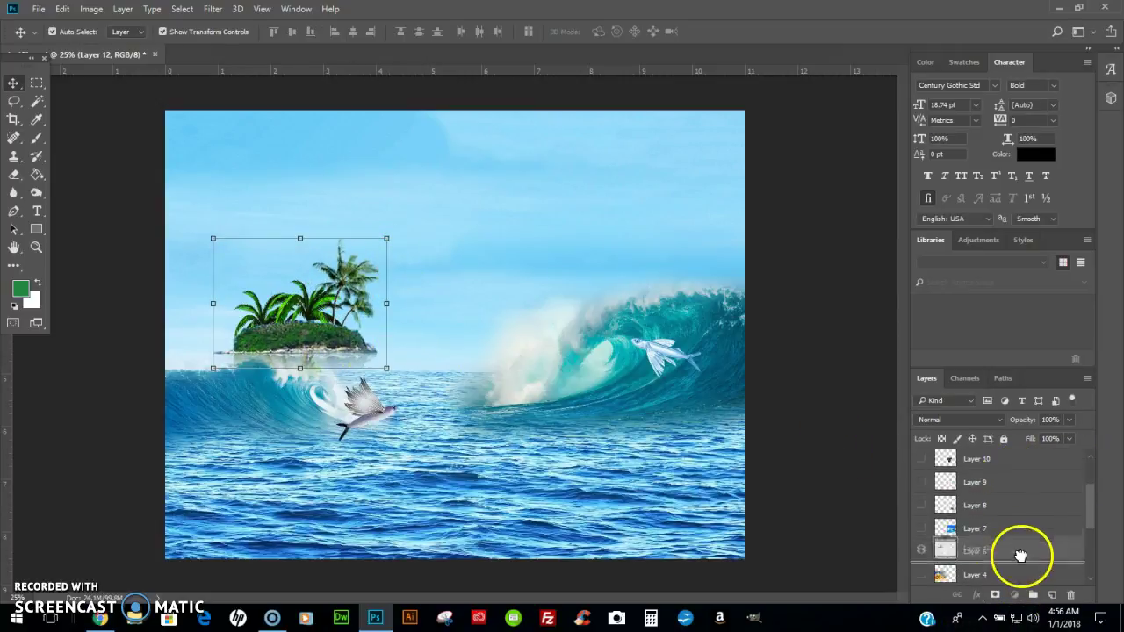
pyautogui.moveTo(1021, 559); pyautogui.dragTo(1017, 560)
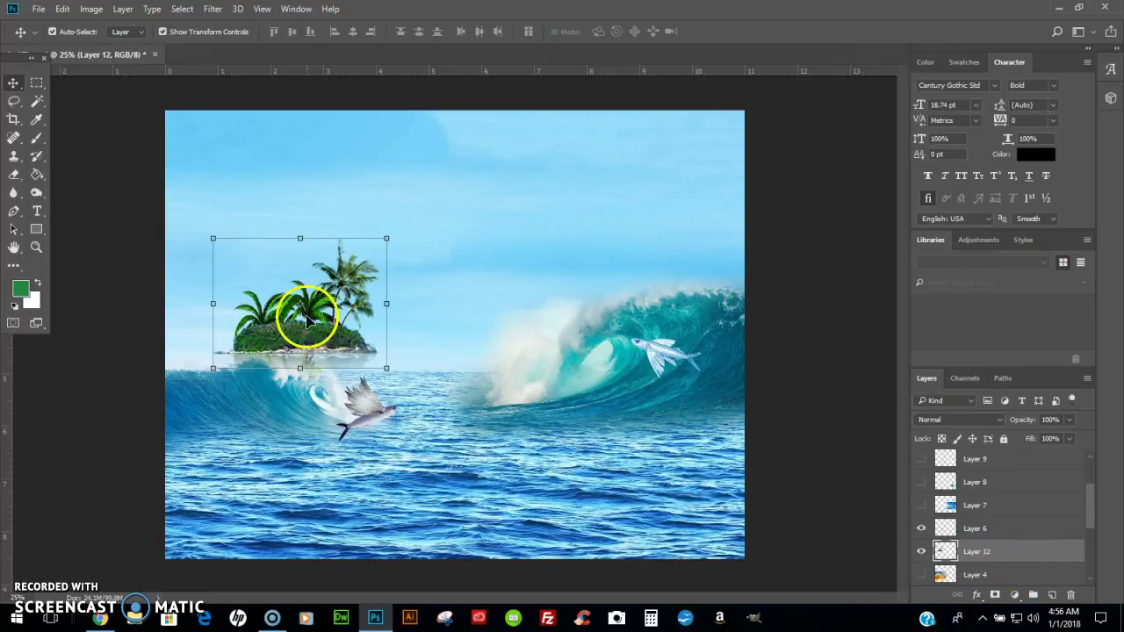
# - Move the island onto the left wave and place its layer under Layer 2
pyautogui.moveTo(298, 326); pyautogui.dragTo(337, 367)
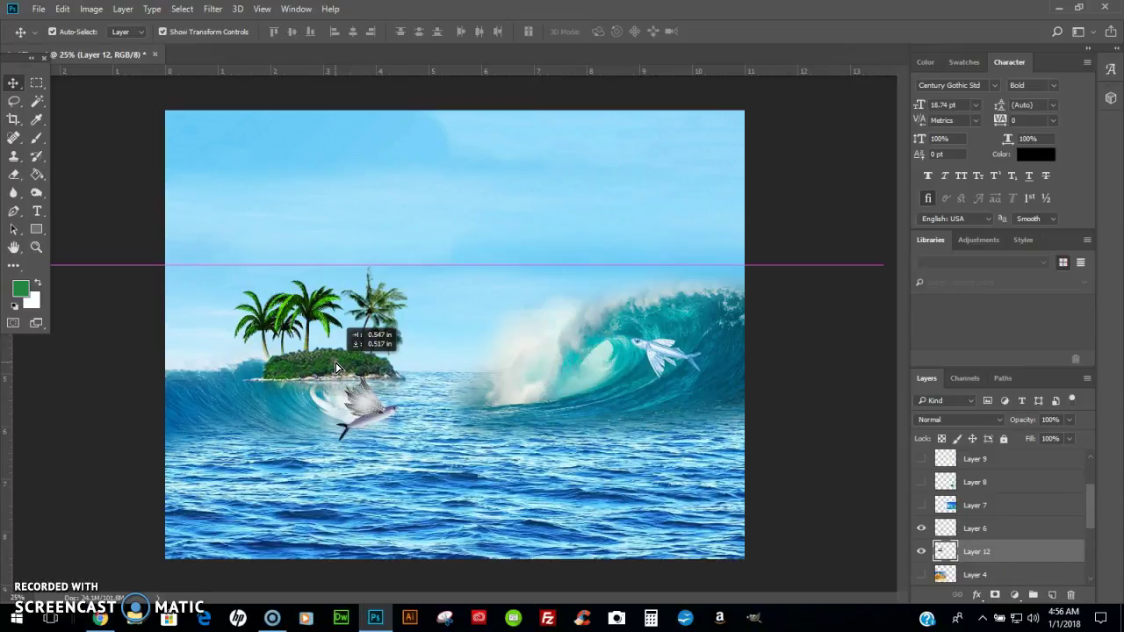
pyautogui.moveTo(336, 367); pyautogui.dragTo(336, 367)
pyautogui.scroll(-1, 1045, 549)
pyautogui.moveTo(1010, 533)
pyautogui.mouseDown()
pyautogui.moveTo(1004, 564)
pyautogui.moveTo(1024, 602)
pyautogui.moveTo(1039, 524)
pyautogui.moveTo(1039, 543)
pyautogui.moveTo(1038, 530)
pyautogui.moveTo(1028, 532)
pyautogui.mouseUp()
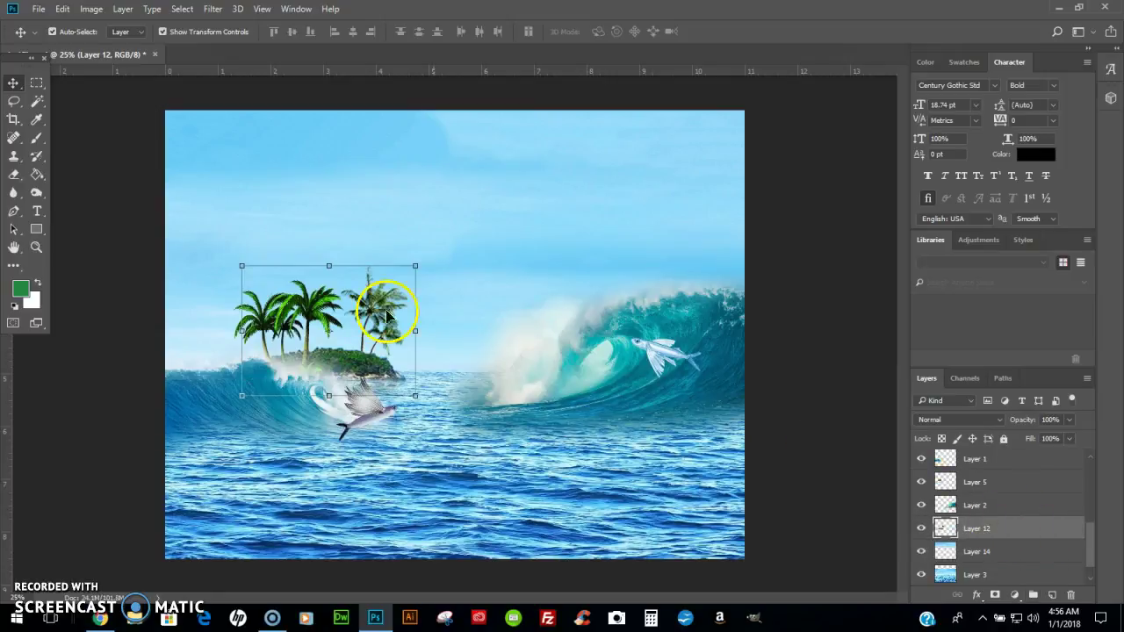
pyautogui.moveTo(369, 365); pyautogui.dragTo(365, 373)
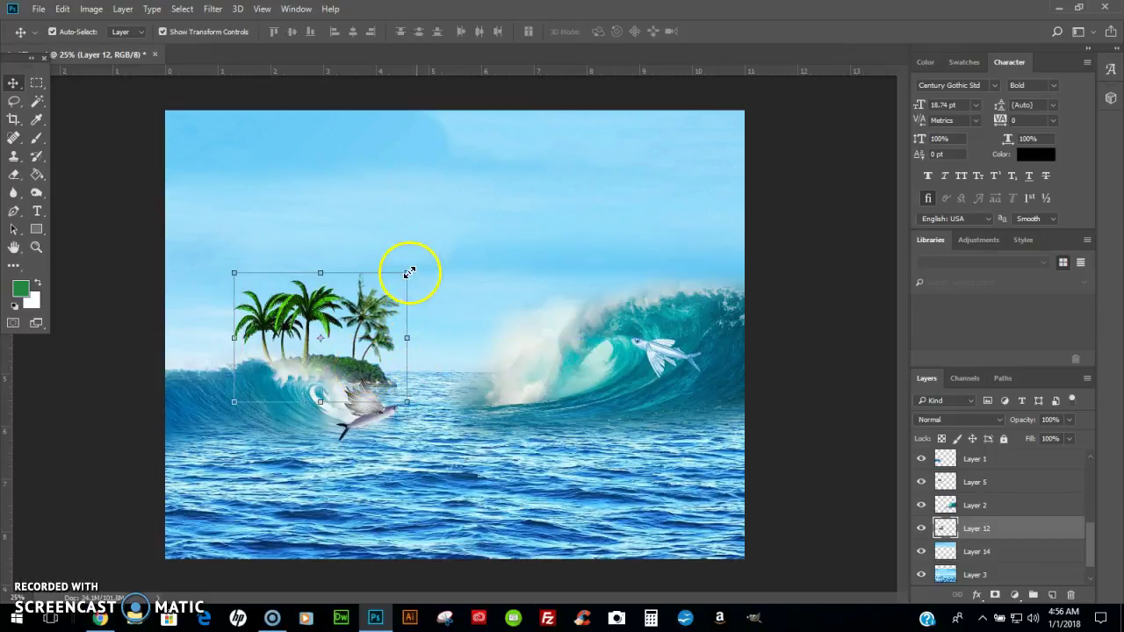
# - Shrink the island slightly to about 95% and save the document
pyautogui.moveTo(408, 273); pyautogui.dragTo(397, 280)
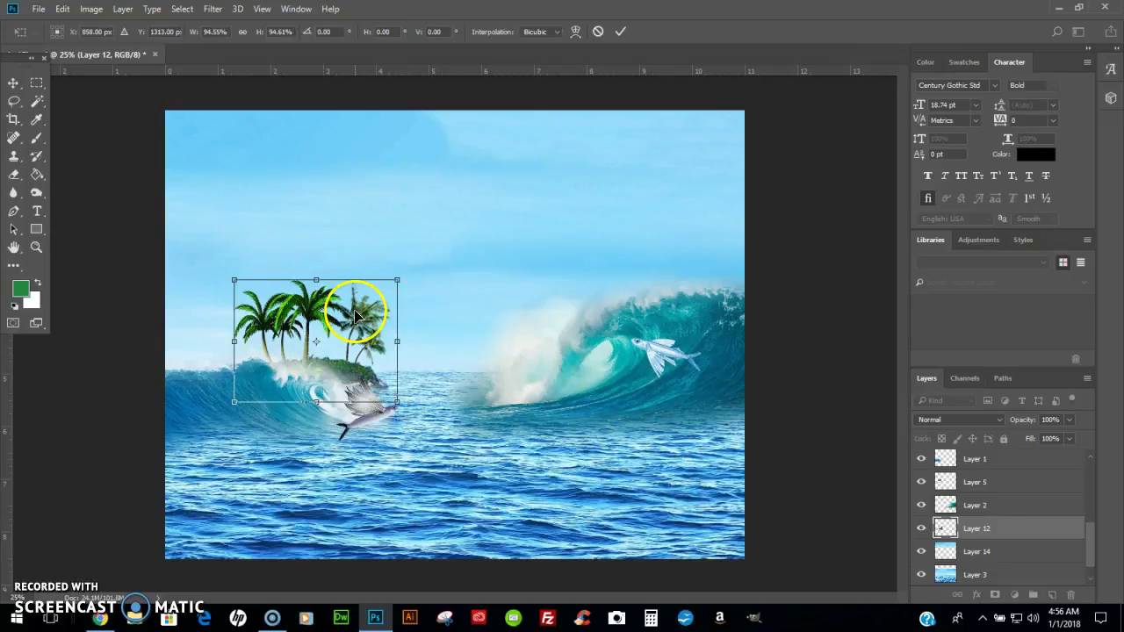
pyautogui.press('Return')
pyautogui.click(789, 252)
pyautogui.hotkey('ctrl', 's')
# - Show Layer 13's pirate ship and enlarge it to 370%
pyautogui.scroll(2, 1010, 491)
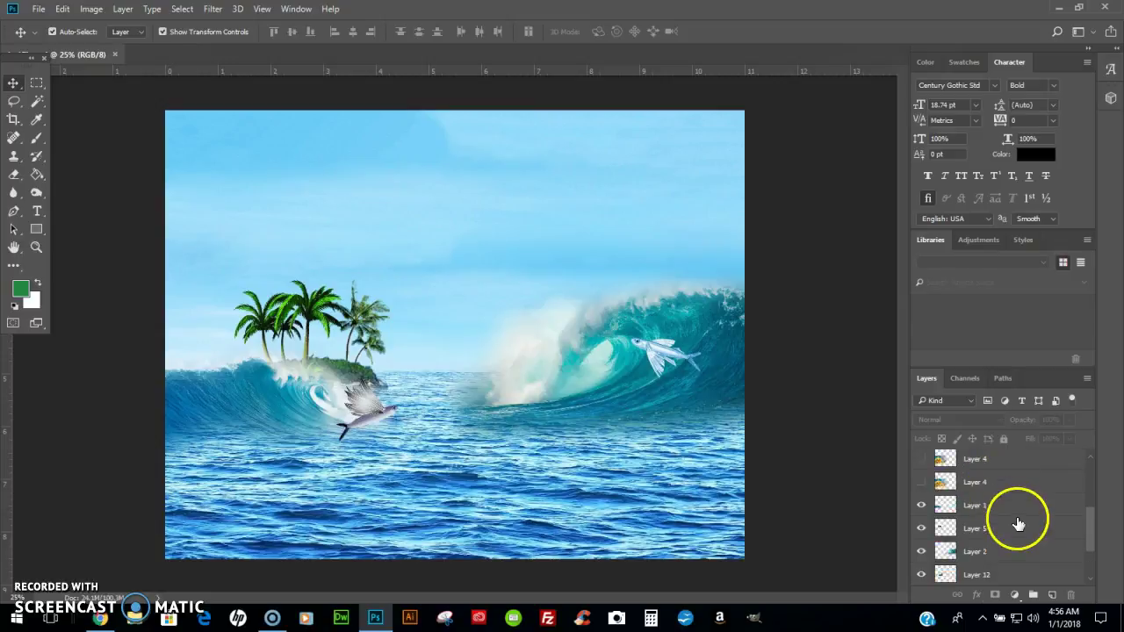
pyautogui.scroll(2, 1017, 523)
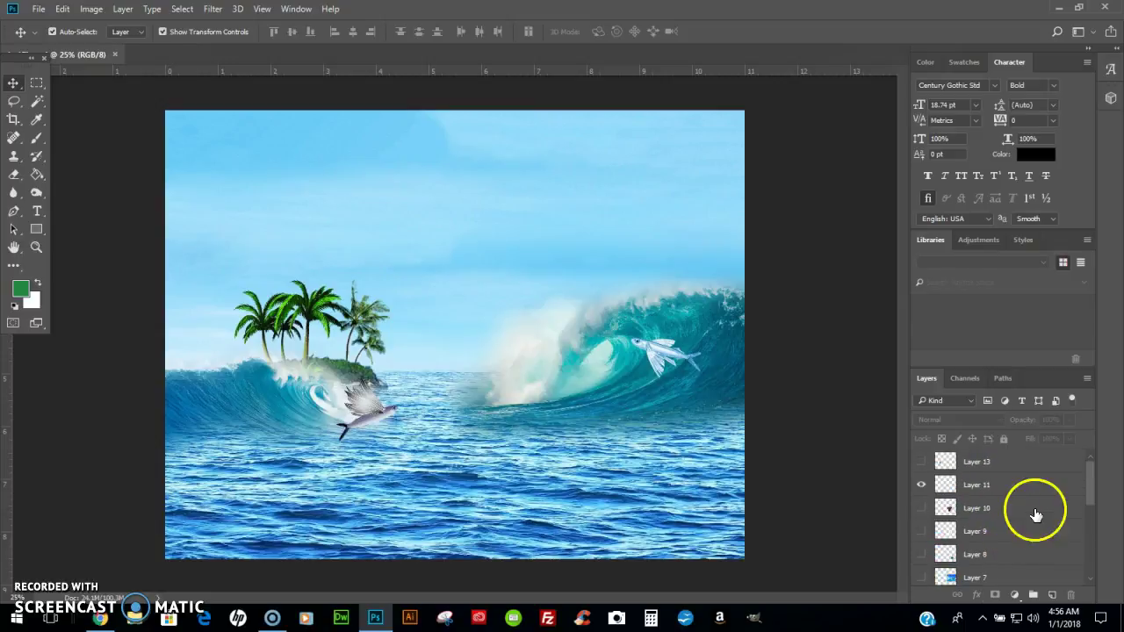
pyautogui.click(975, 461)
pyautogui.click(922, 462)
pyautogui.moveTo(331, 347); pyautogui.dragTo(527, 231)
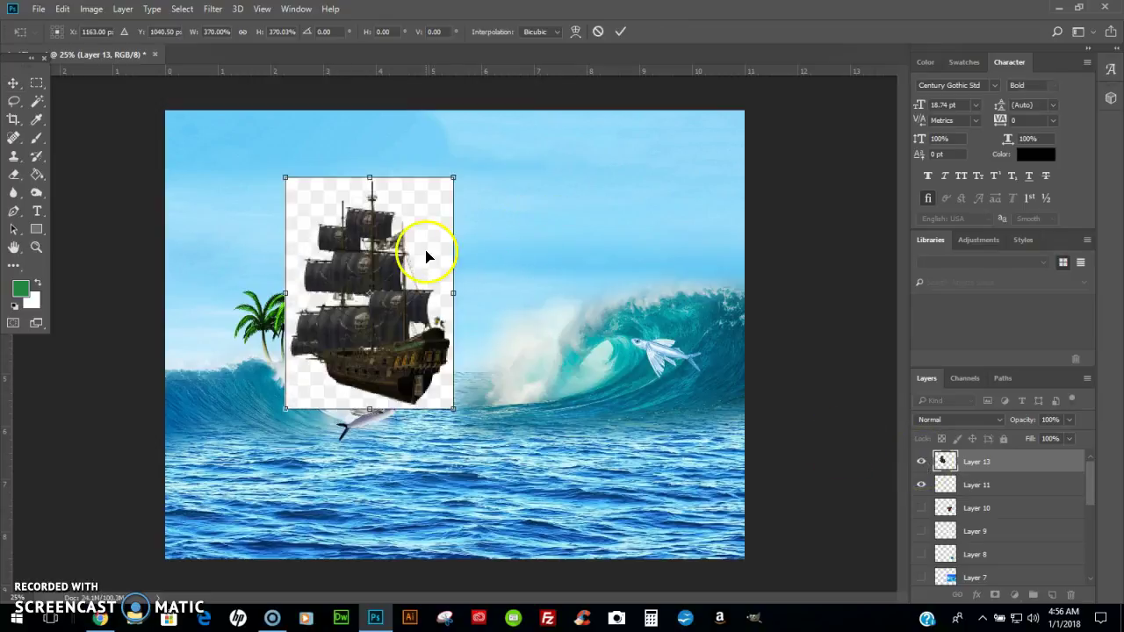
pyautogui.press('Return')
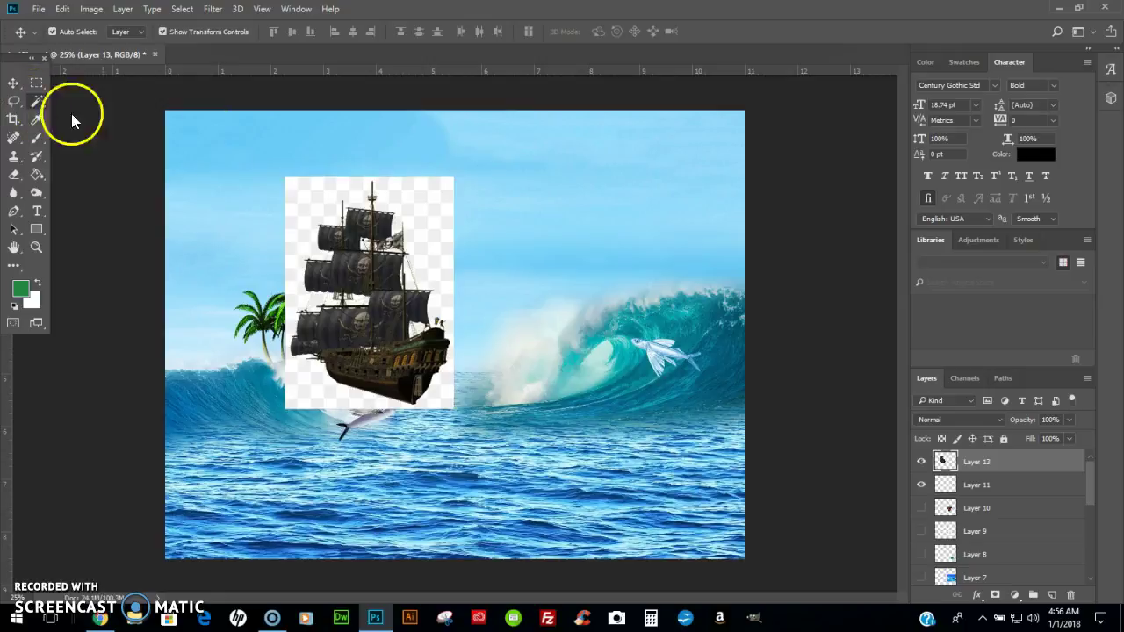
# - Delete the ship's surrounding white background using a Magic Wand selection, then deselect
pyautogui.click(36, 101)
pyautogui.click(421, 242)
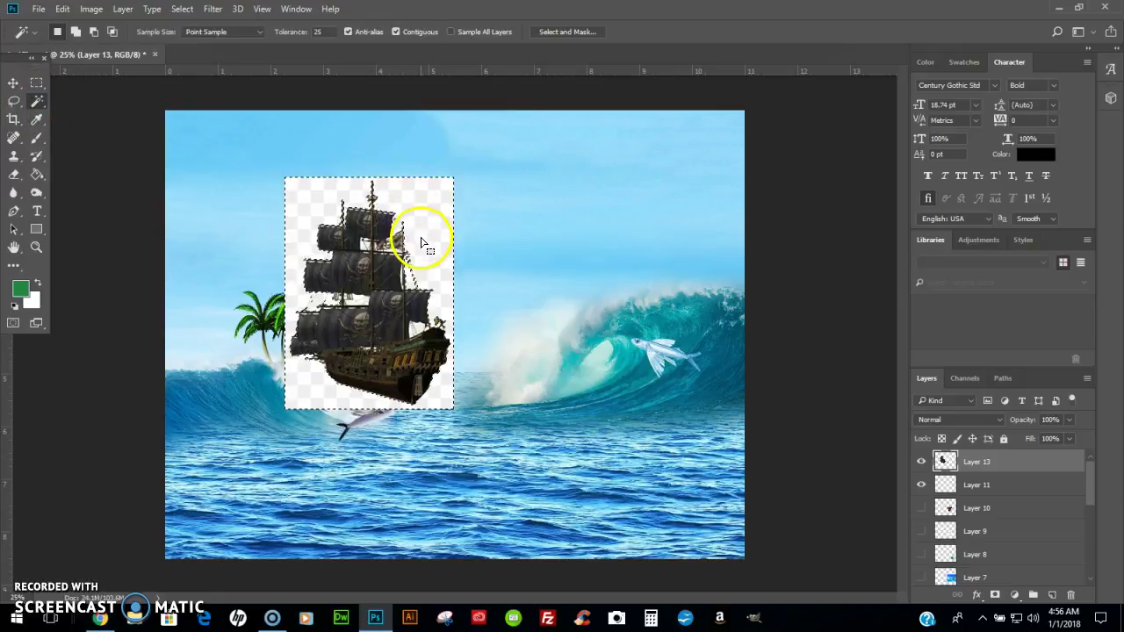
pyautogui.press('Delete')
pyautogui.hotkey('ctrl', 'd')
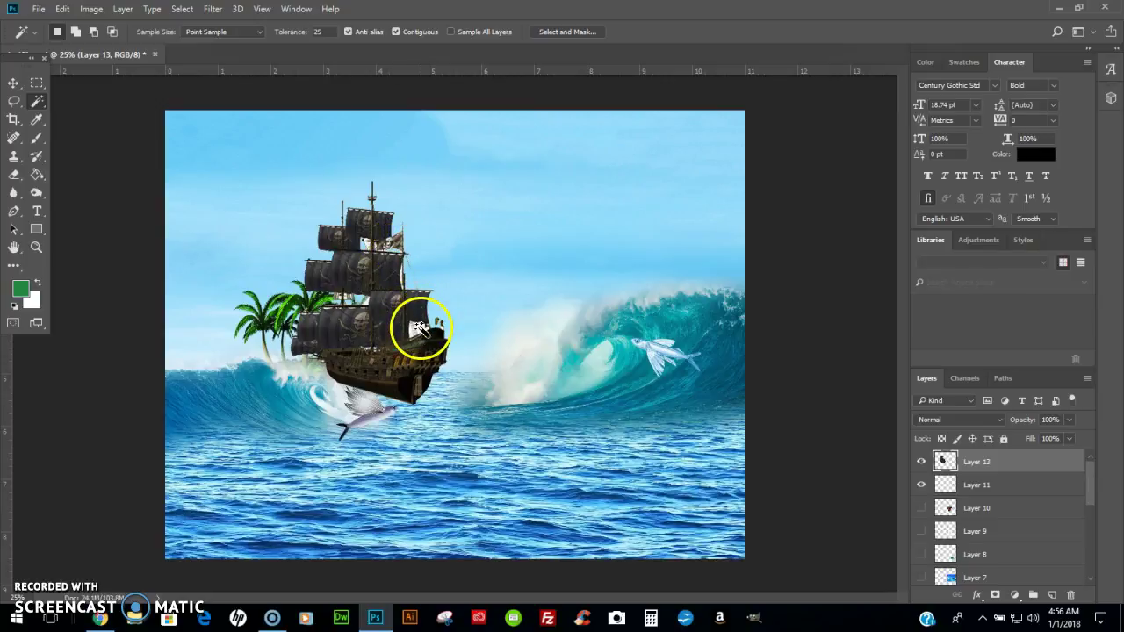
# - Move the ship to the centre, place Layer 13 below Layer 2, and nudge it left
pyautogui.click(14, 82)
pyautogui.moveTo(403, 337); pyautogui.dragTo(492, 381)
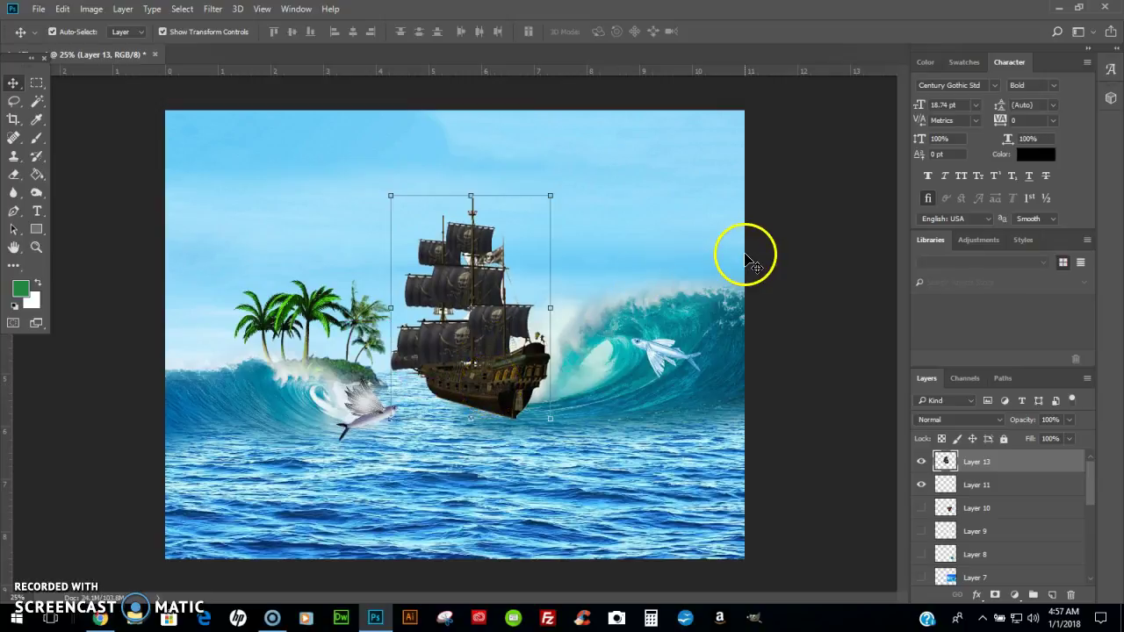
pyautogui.moveTo(1004, 461); pyautogui.dragTo(988, 554)
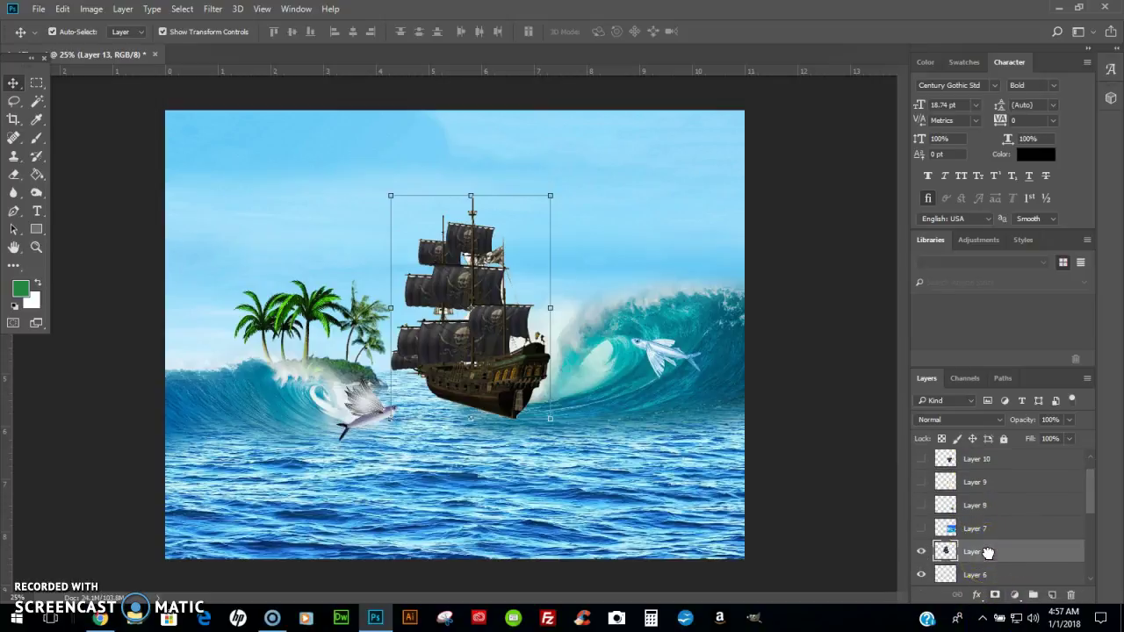
pyautogui.scroll(-2, 997, 554)
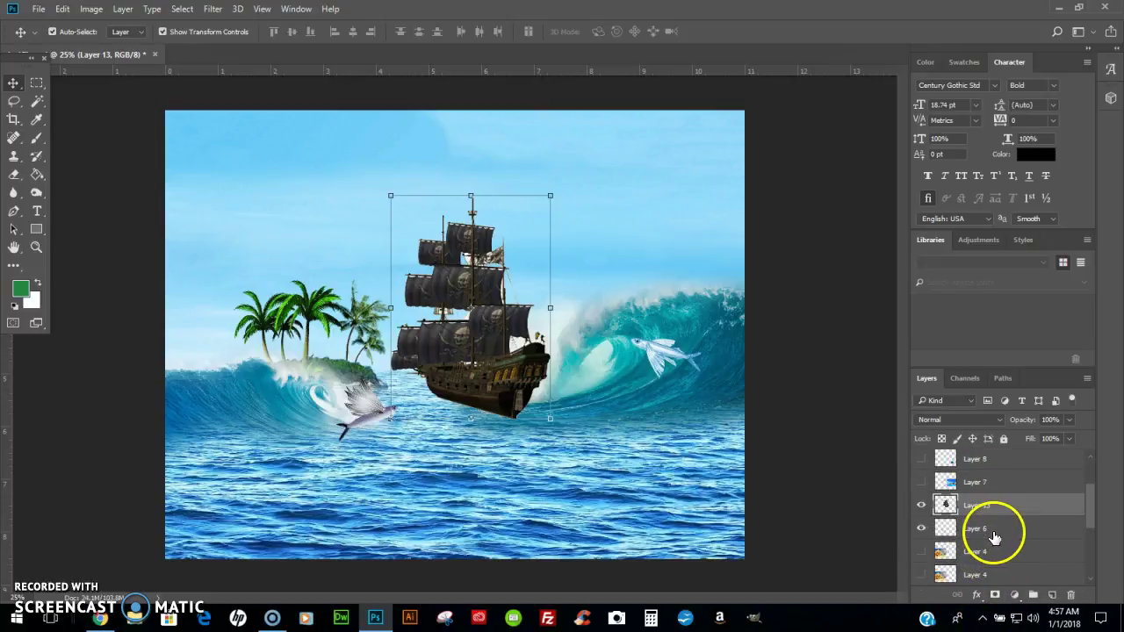
pyautogui.moveTo(999, 509); pyautogui.dragTo(1004, 564)
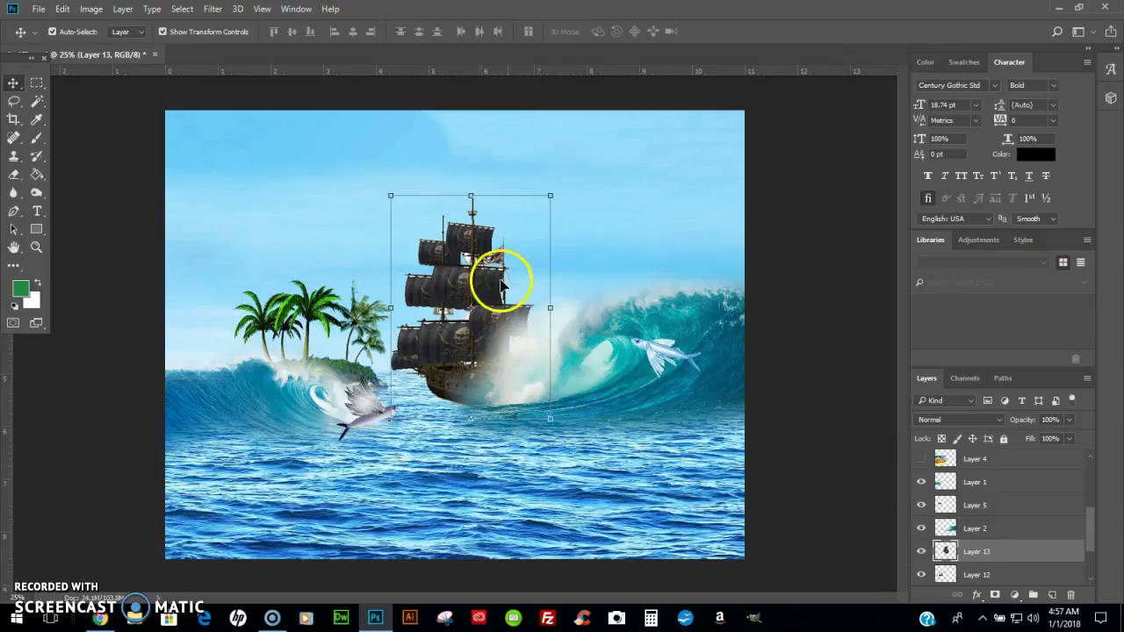
pyautogui.moveTo(481, 279)
pyautogui.mouseDown()
pyautogui.moveTo(453, 280)
pyautogui.moveTo(466, 280)
pyautogui.mouseUp()
# - Erase the Layer 2 wave spray covering the ship's stern to reveal the full hull
pyautogui.click(603, 329)
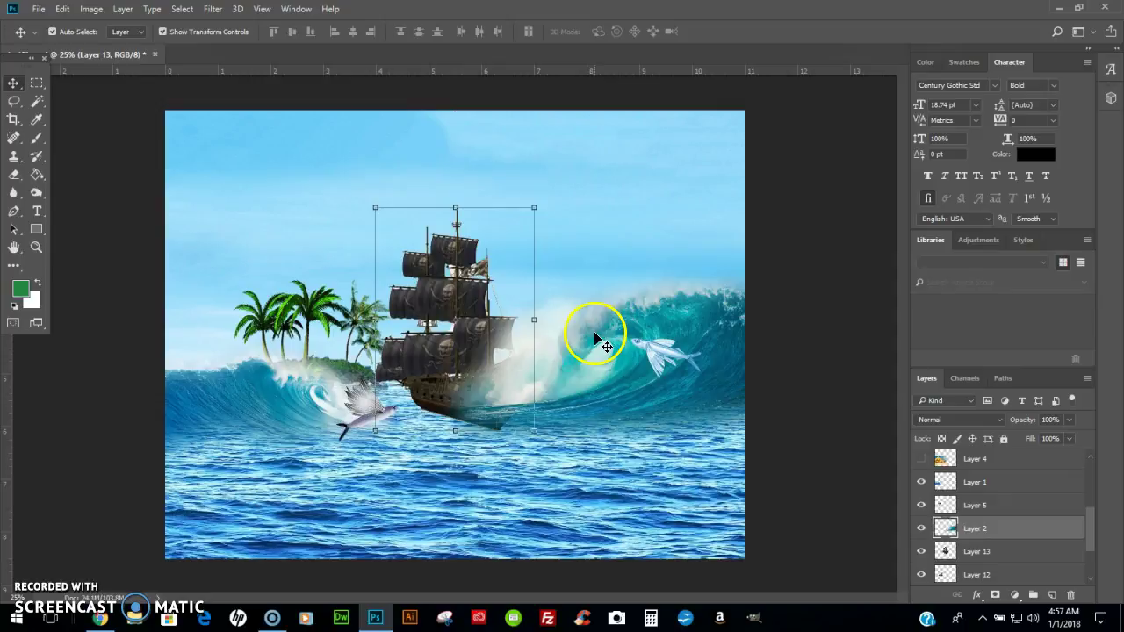
pyautogui.click(13, 174)
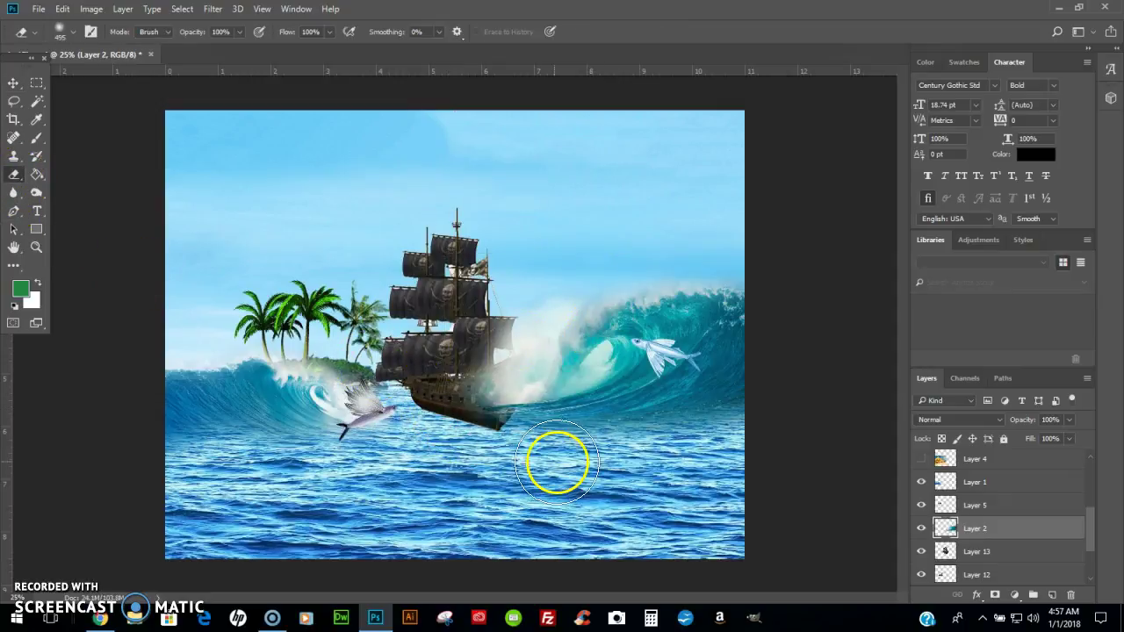
pyautogui.moveTo(479, 451)
pyautogui.mouseDown()
pyautogui.moveTo(476, 372)
pyautogui.moveTo(484, 386)
pyautogui.moveTo(464, 395)
pyautogui.moveTo(495, 427)
pyautogui.mouseUp()
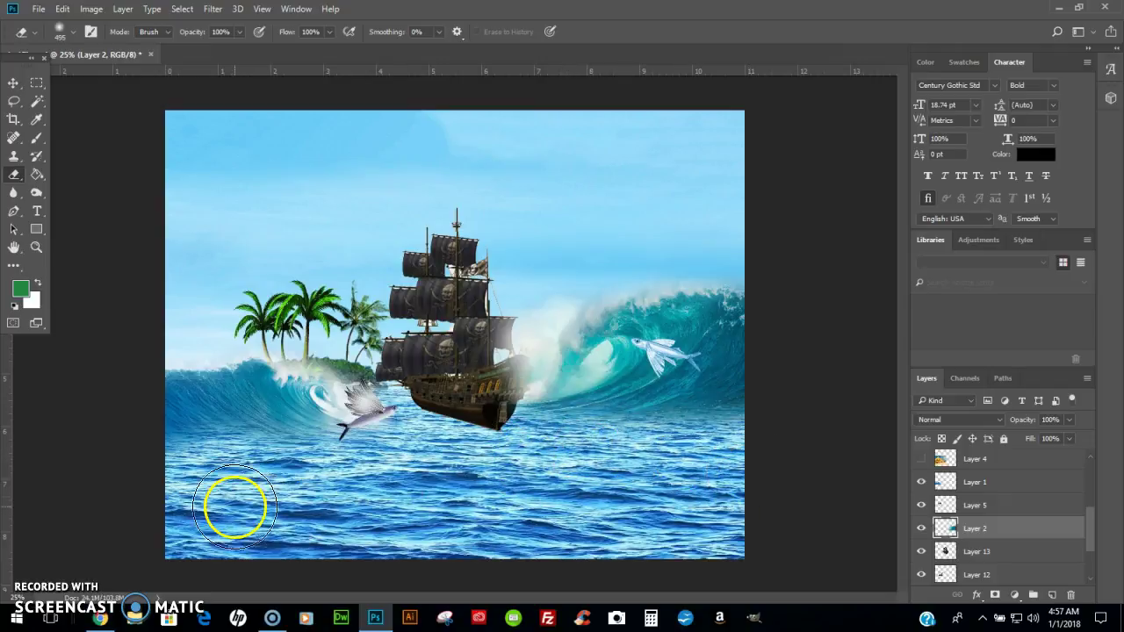
pyautogui.click(13, 83)
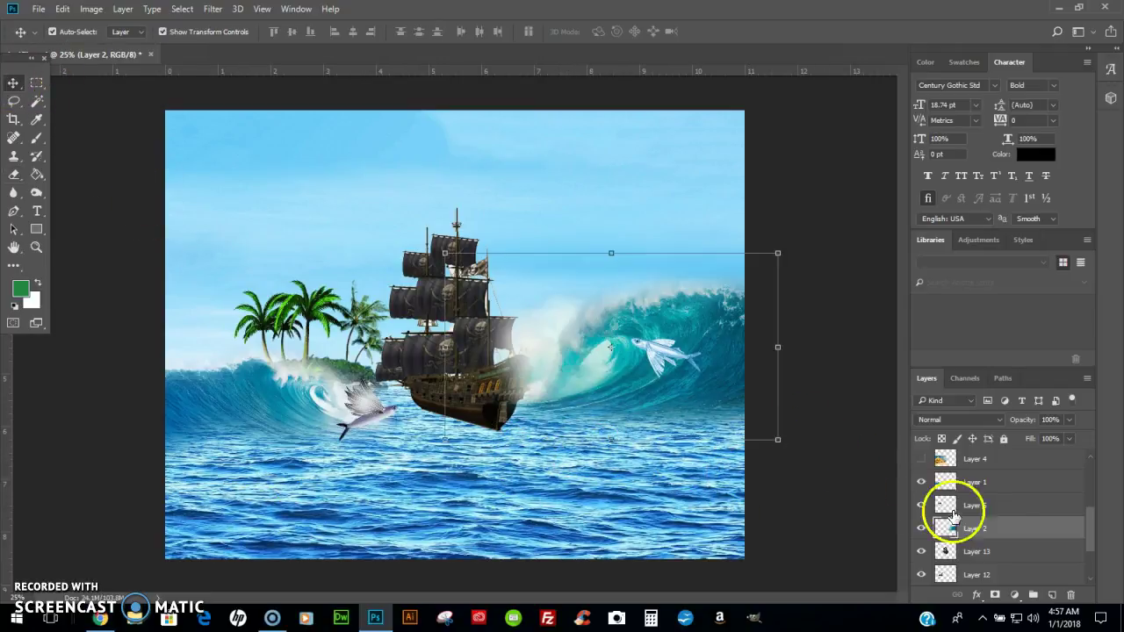
pyautogui.scroll(2, 1010, 515)
# - Reveal the small wave on Layer 8 and drag it onto the ship's stern
pyautogui.click(993, 483)
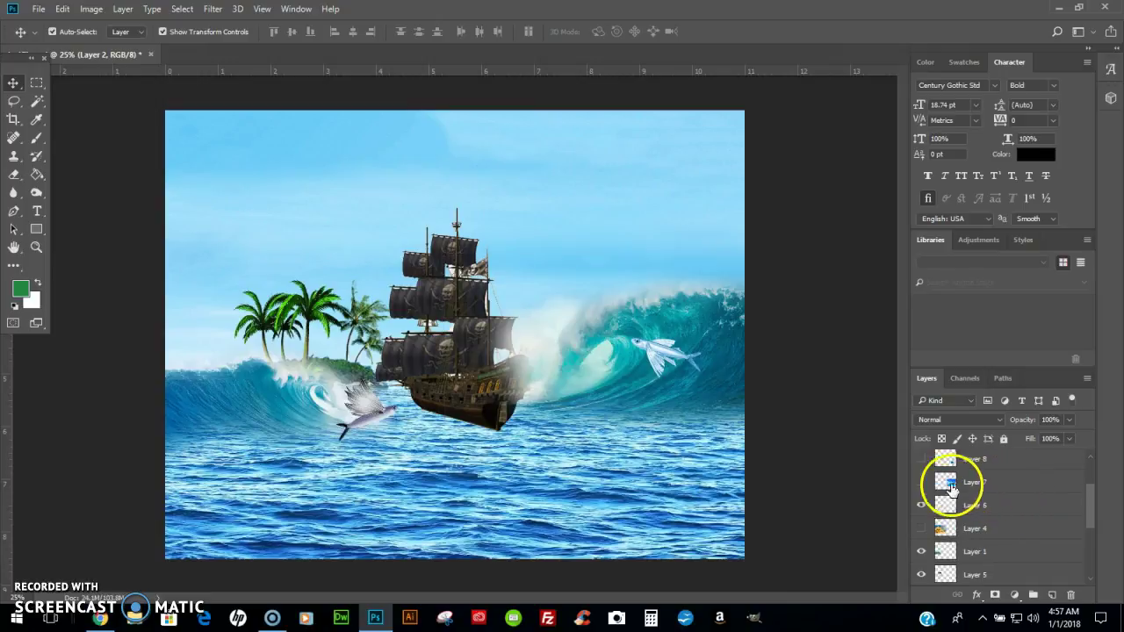
pyautogui.click(920, 482)
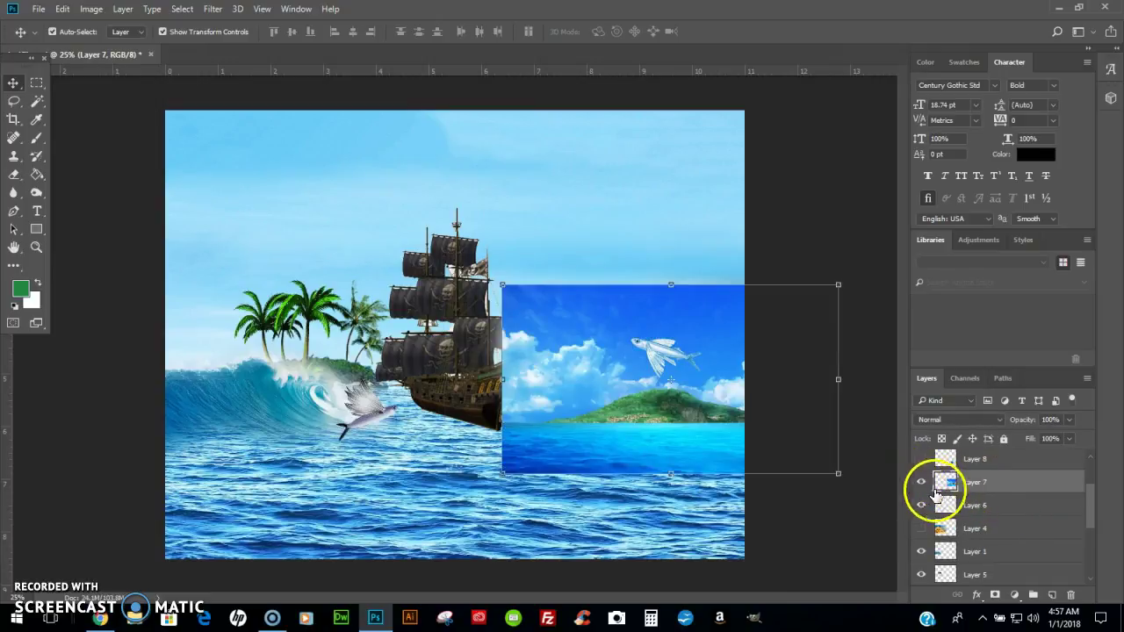
pyautogui.click(922, 482)
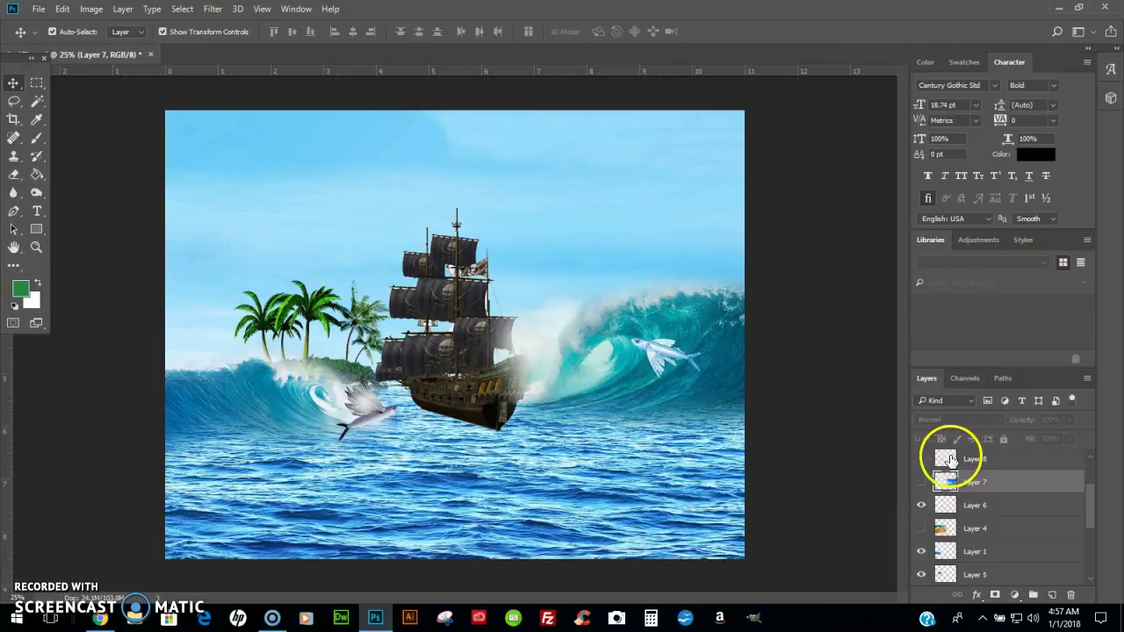
pyautogui.click(921, 459)
pyautogui.moveTo(655, 465); pyautogui.dragTo(548, 428)
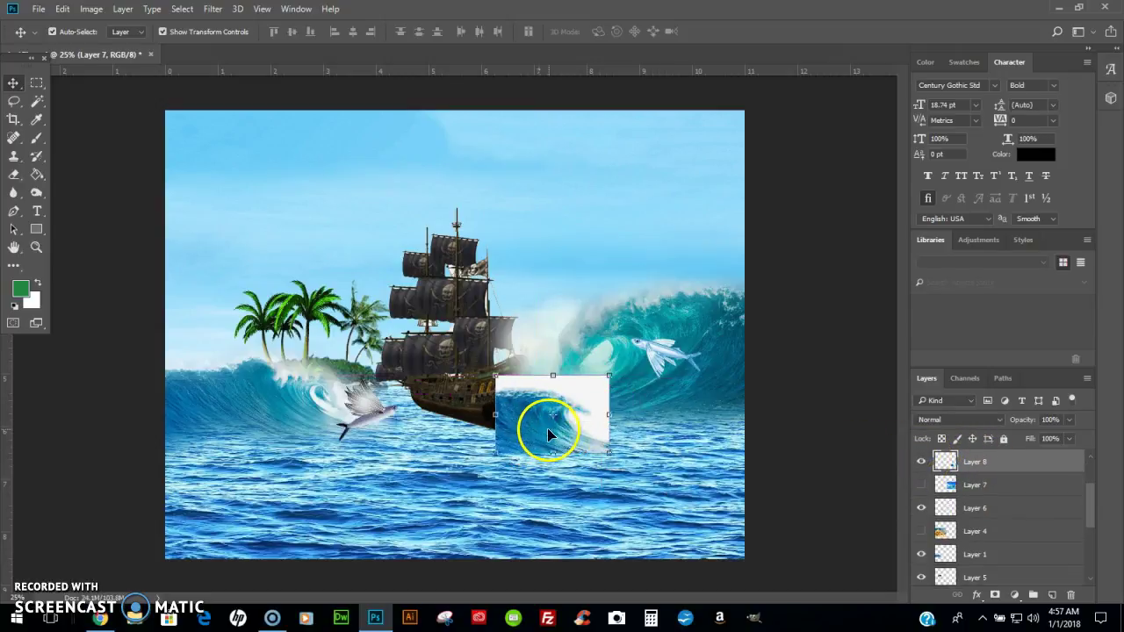
# - Remove the wave's white background with the Magic Wand
pyautogui.click(37, 103)
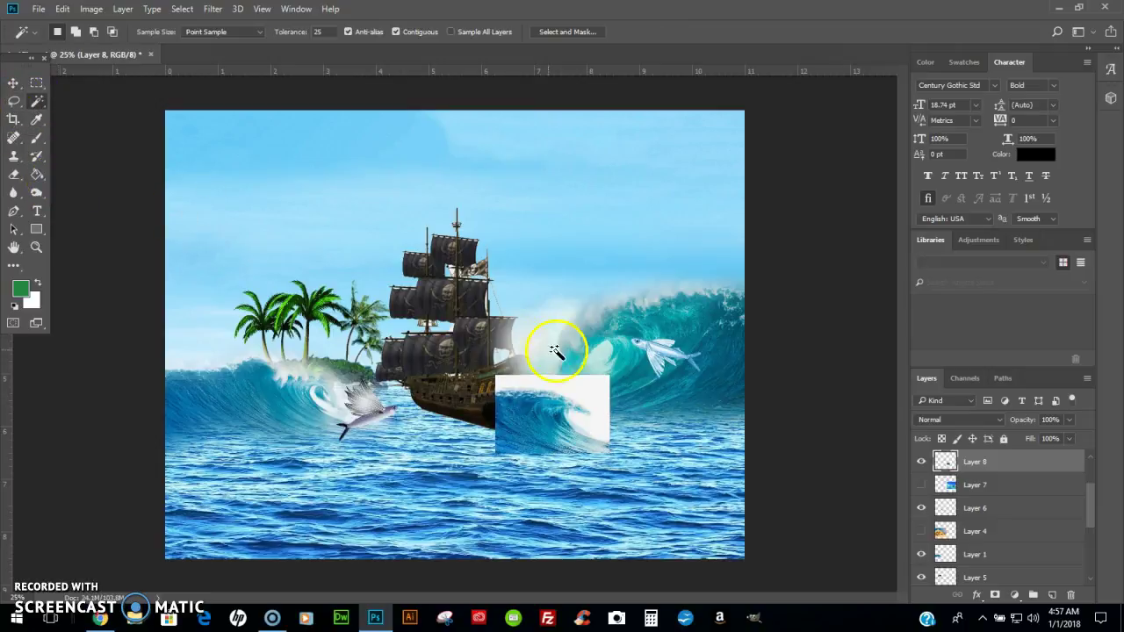
pyautogui.click(591, 393)
pyautogui.press('Delete')
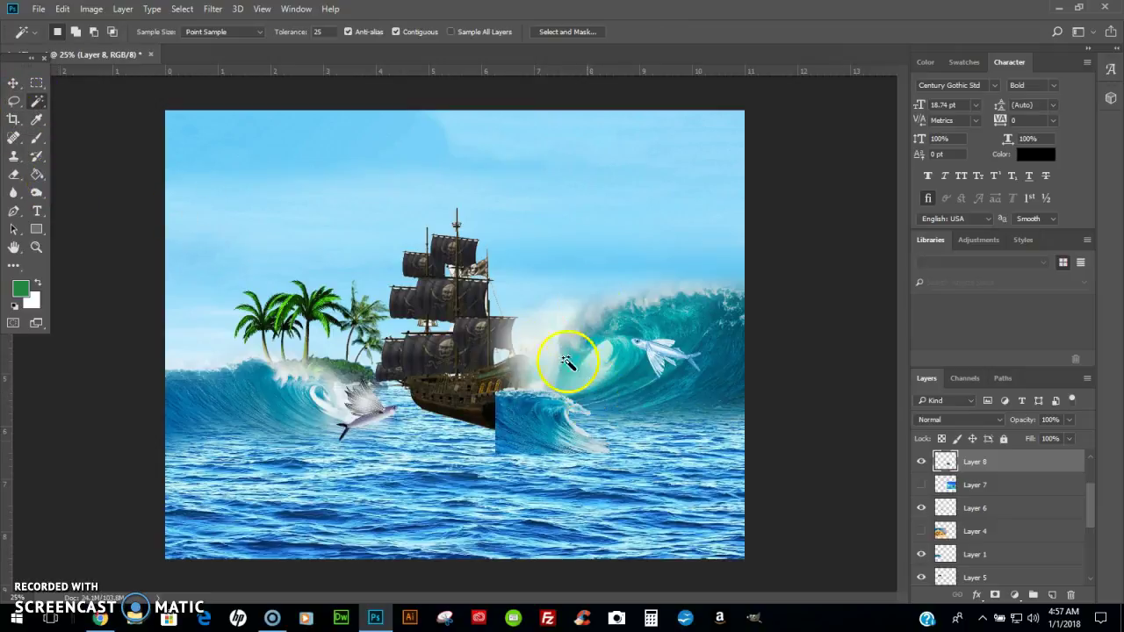
pyautogui.click(13, 82)
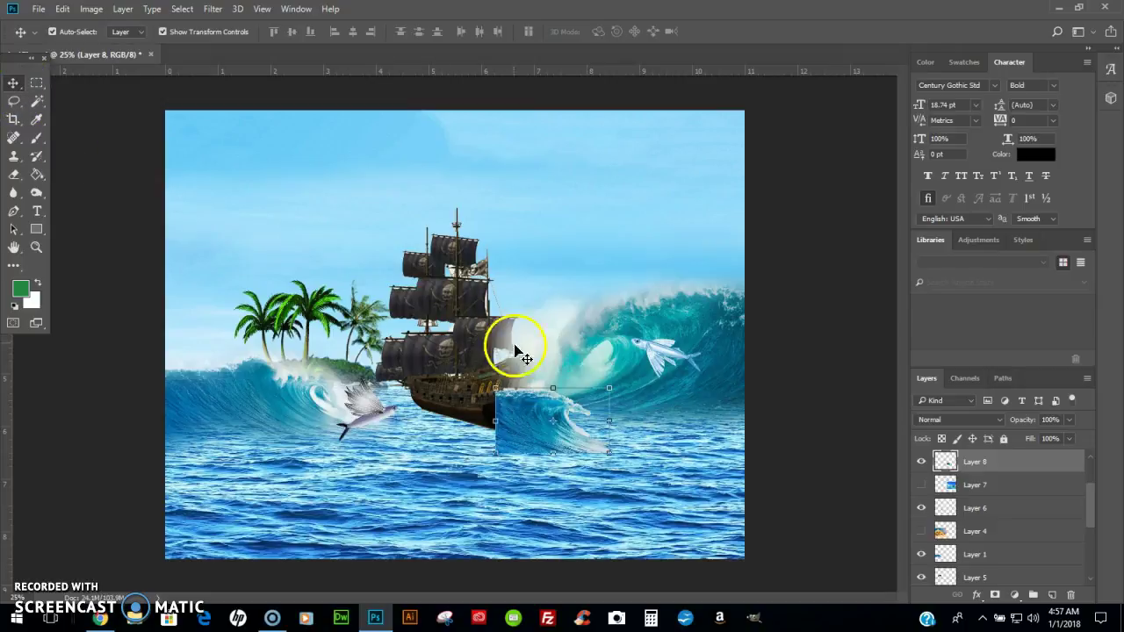
pyautogui.rightClick(539, 420)
pyautogui.click(526, 405)
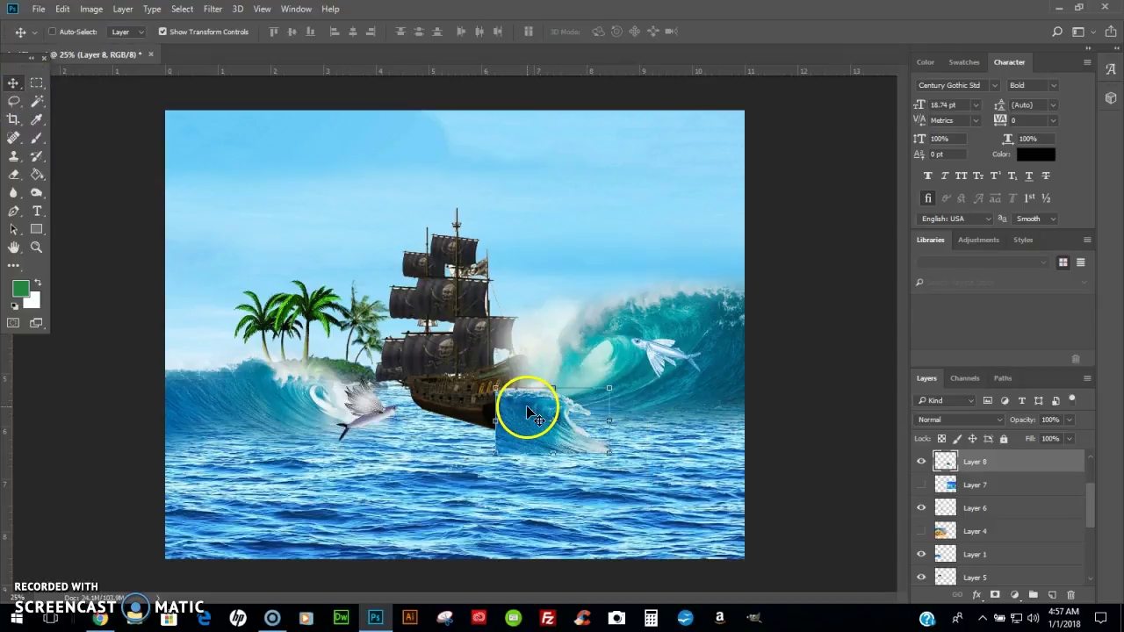
pyautogui.rightClick(527, 405)
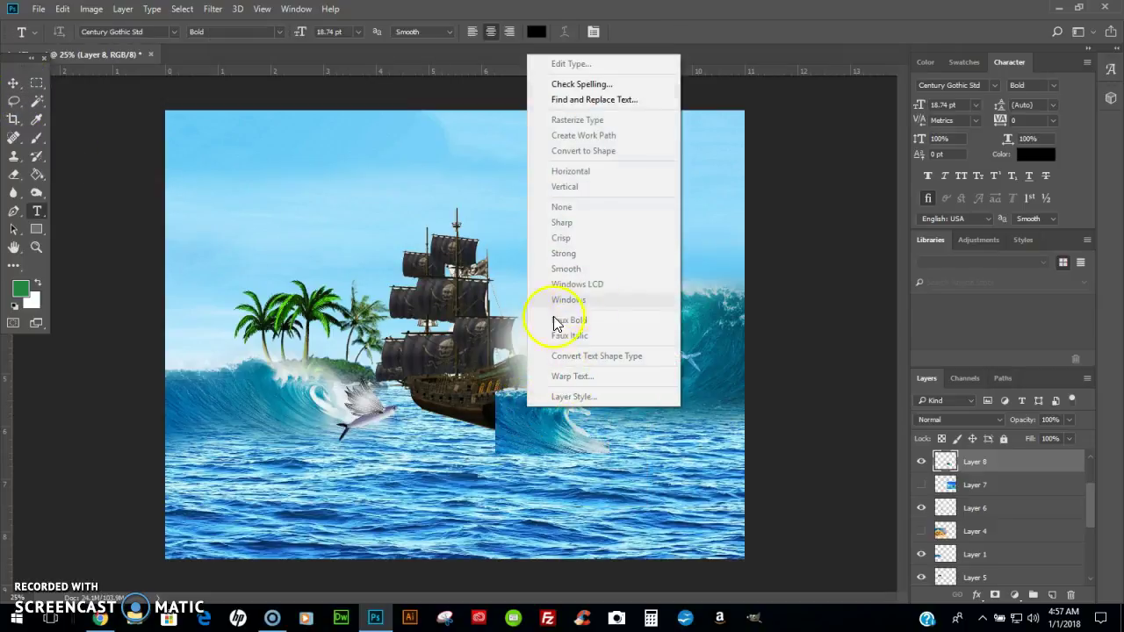
pyautogui.click(539, 426)
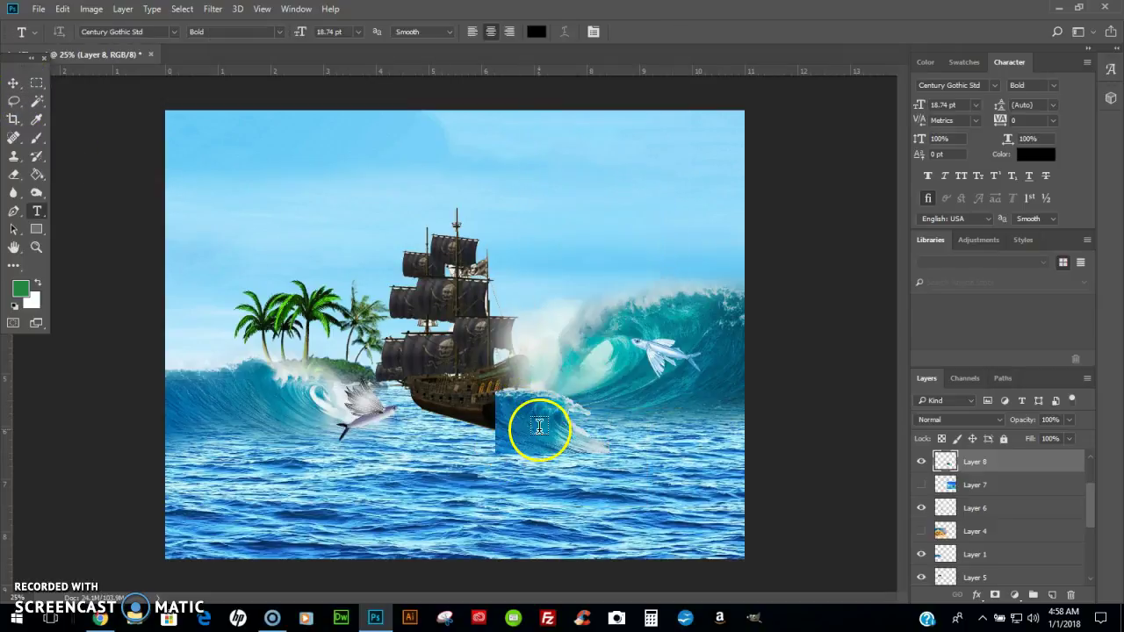
pyautogui.click(13, 82)
# - Flip the wave horizontally and position it against the ship's hull
pyautogui.hotkey('ctrl', 't')
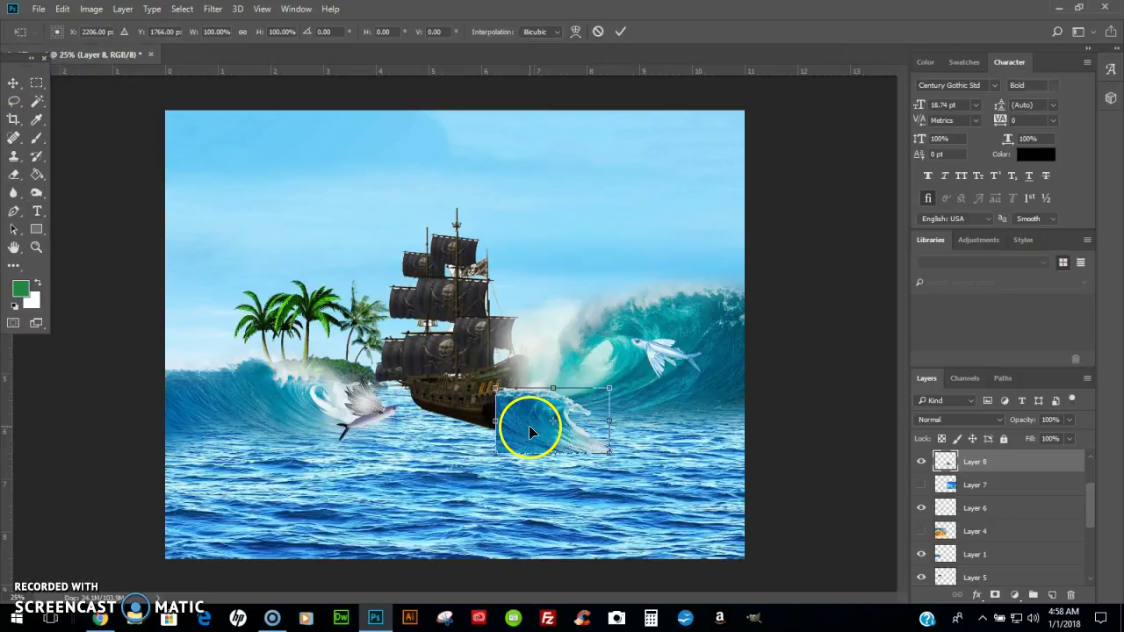
pyautogui.rightClick(529, 425)
pyautogui.click(607, 402)
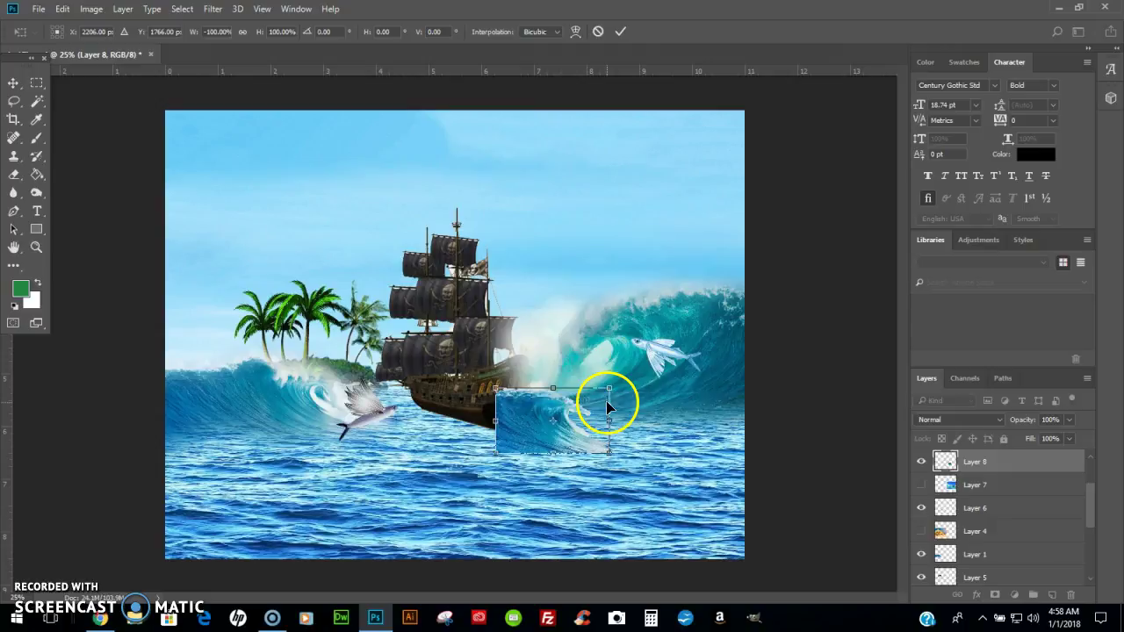
pyautogui.moveTo(570, 424); pyautogui.dragTo(545, 427)
pyautogui.doubleClick(547, 426)
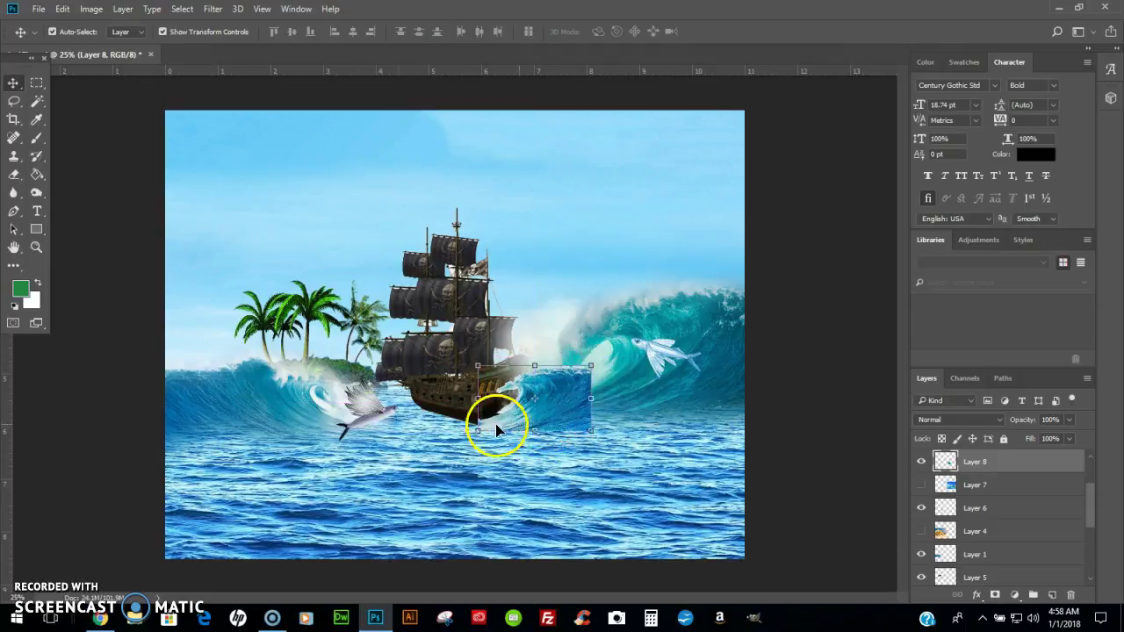
pyautogui.click(14, 174)
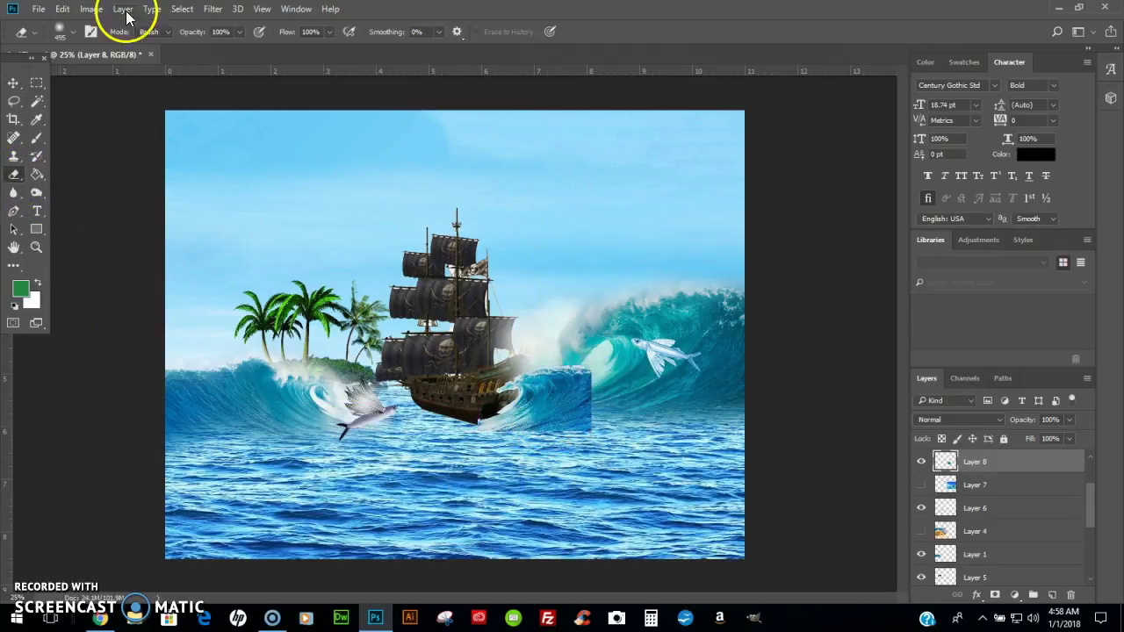
# - Set the Eraser to 136 px and erase the wave covering the hull bottom
pyautogui.click(73, 34)
pyautogui.click(135, 79)
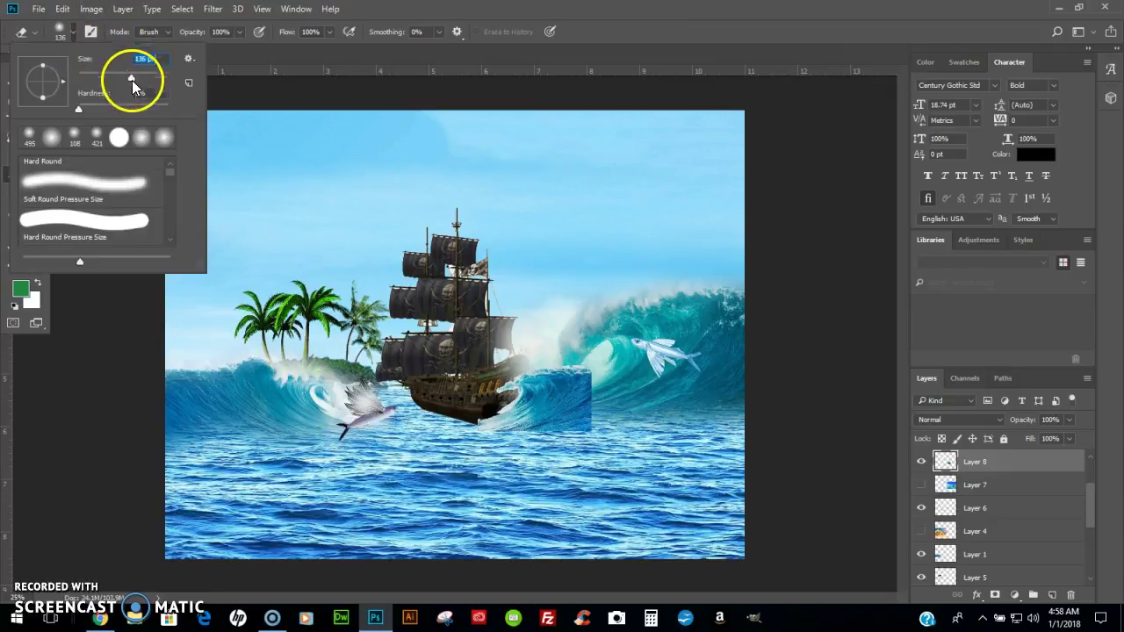
pyautogui.click(483, 439)
pyautogui.moveTo(480, 436)
pyautogui.mouseDown()
pyautogui.moveTo(599, 420)
pyautogui.moveTo(558, 451)
pyautogui.moveTo(585, 440)
pyautogui.moveTo(610, 415)
pyautogui.moveTo(606, 402)
pyautogui.moveTo(583, 424)
pyautogui.moveTo(605, 383)
pyautogui.moveTo(587, 394)
pyautogui.moveTo(589, 358)
pyautogui.moveTo(579, 357)
pyautogui.moveTo(594, 389)
pyautogui.moveTo(565, 421)
pyautogui.mouseUp()
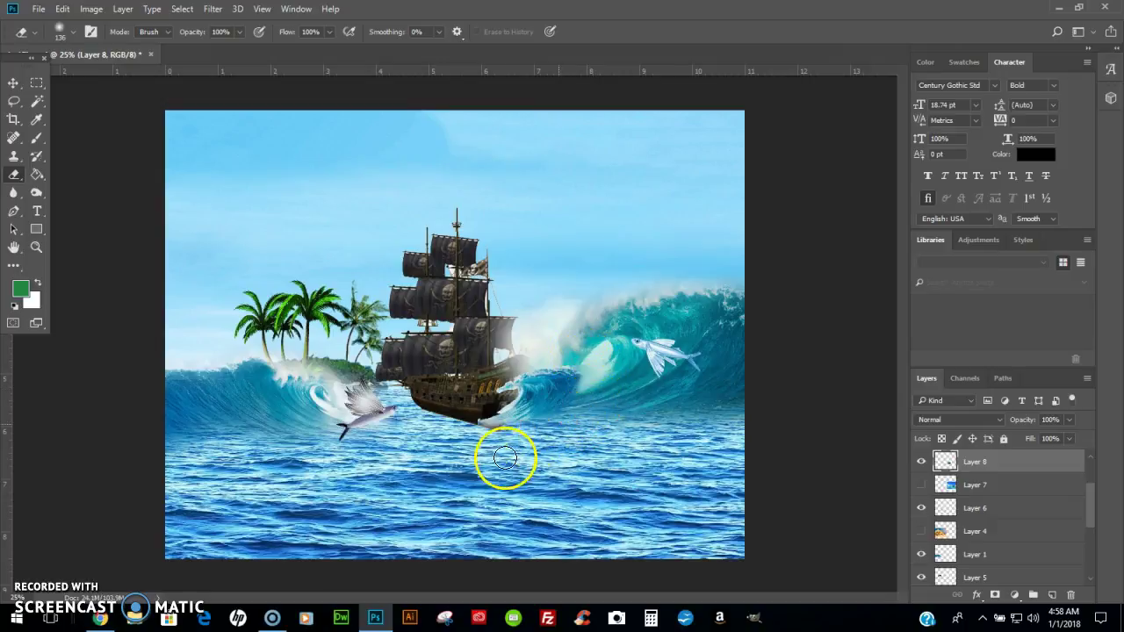
# - Scale the wave patch to about 115% and rotate it about 11.8° clockwise
pyautogui.click(14, 82)
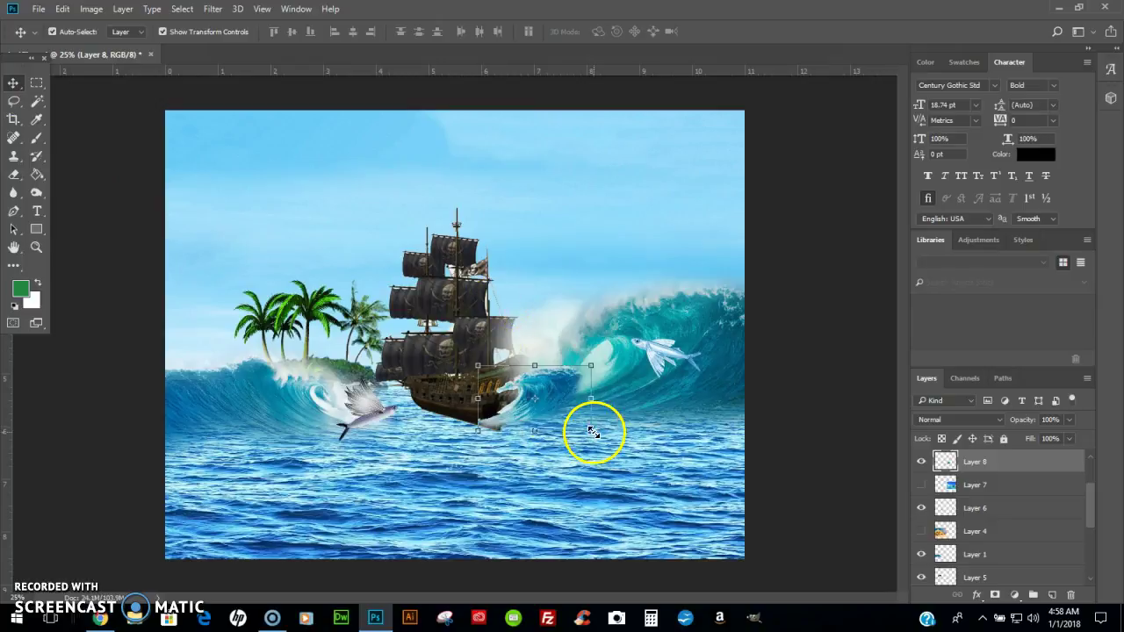
pyautogui.moveTo(591, 430)
pyautogui.mouseDown()
pyautogui.moveTo(603, 451)
pyautogui.moveTo(608, 439)
pyautogui.mouseUp()
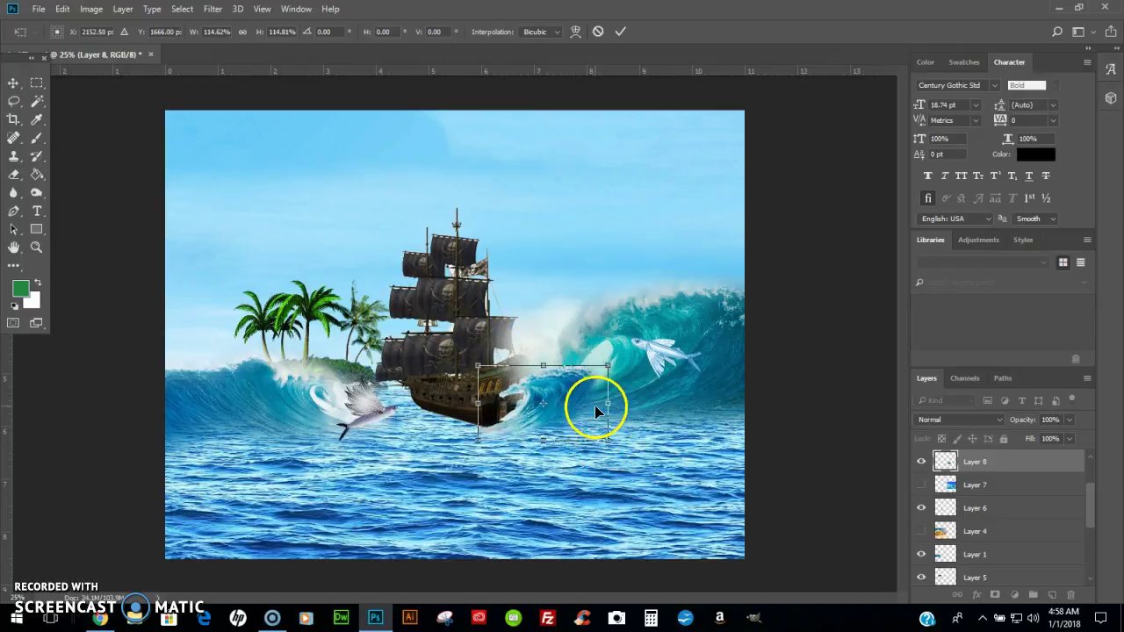
pyautogui.moveTo(615, 368); pyautogui.dragTo(581, 404)
pyautogui.press('Return')
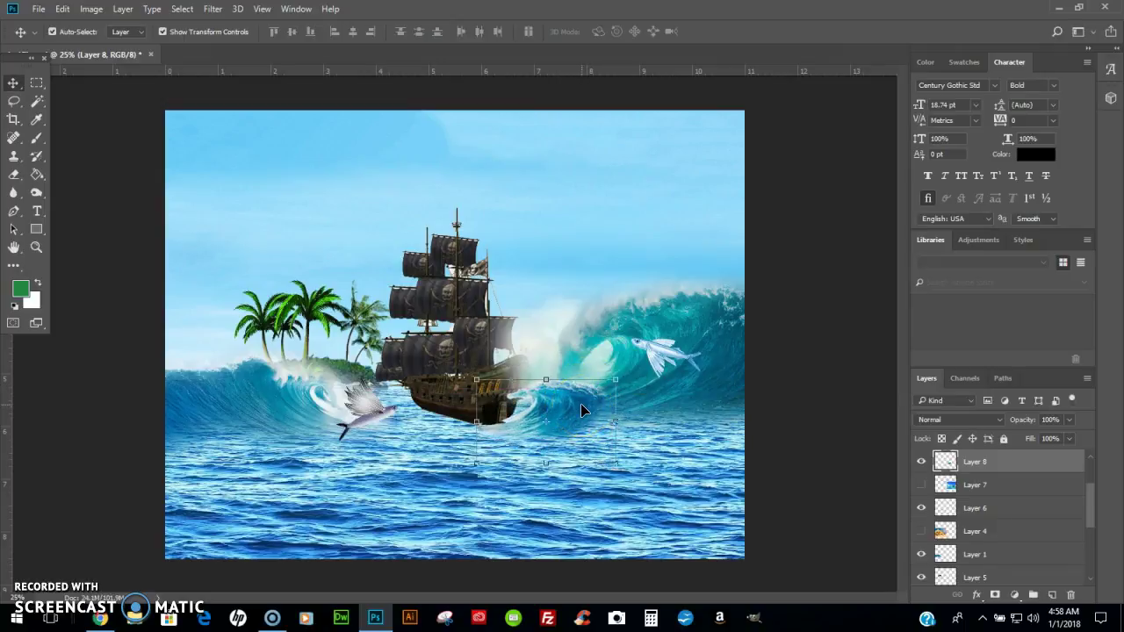
# - Erase more of the wave over the ship's stern and off the hull
pyautogui.click(9, 175)
pyautogui.moveTo(451, 389)
pyautogui.mouseDown()
pyautogui.moveTo(510, 402)
pyautogui.moveTo(469, 427)
pyautogui.moveTo(519, 408)
pyautogui.moveTo(477, 431)
pyautogui.moveTo(522, 421)
pyautogui.moveTo(521, 410)
pyautogui.mouseUp()
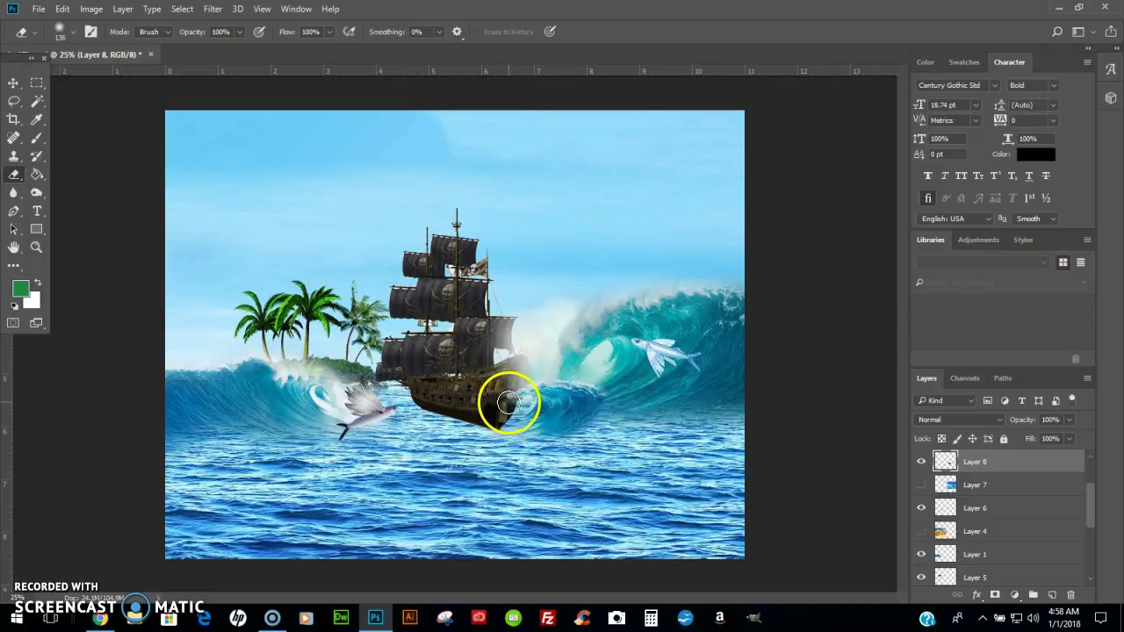
pyautogui.moveTo(518, 380)
pyautogui.mouseDown()
pyautogui.moveTo(578, 422)
pyautogui.moveTo(568, 437)
pyautogui.moveTo(599, 420)
pyautogui.moveTo(624, 445)
pyautogui.moveTo(633, 479)
pyautogui.moveTo(657, 449)
pyautogui.mouseUp()
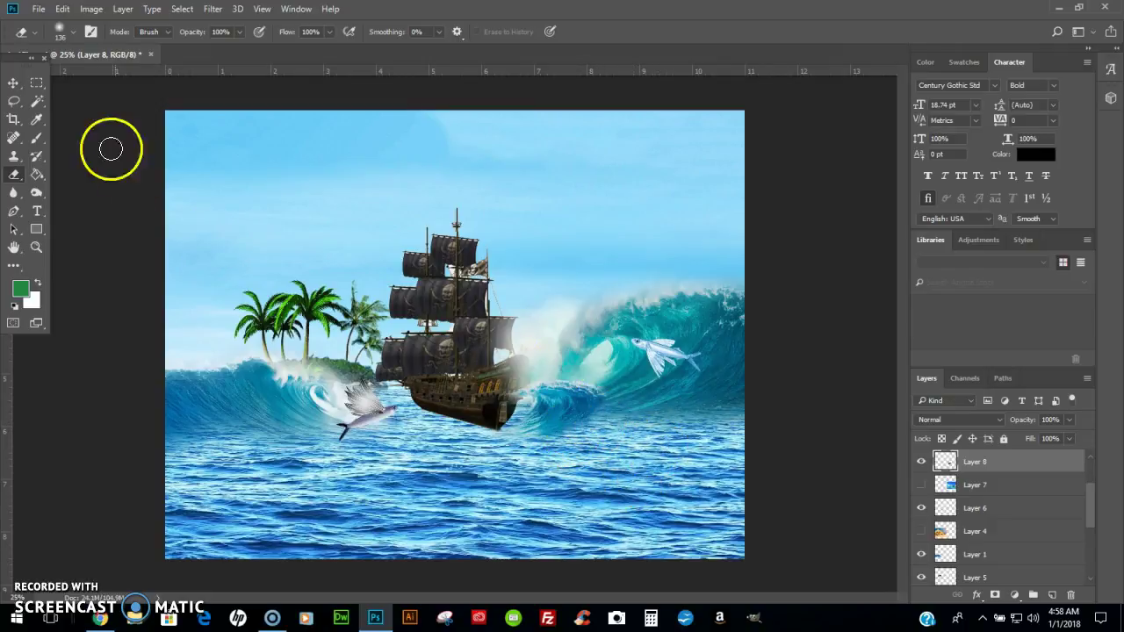
pyautogui.click(14, 84)
pyautogui.click(660, 372)
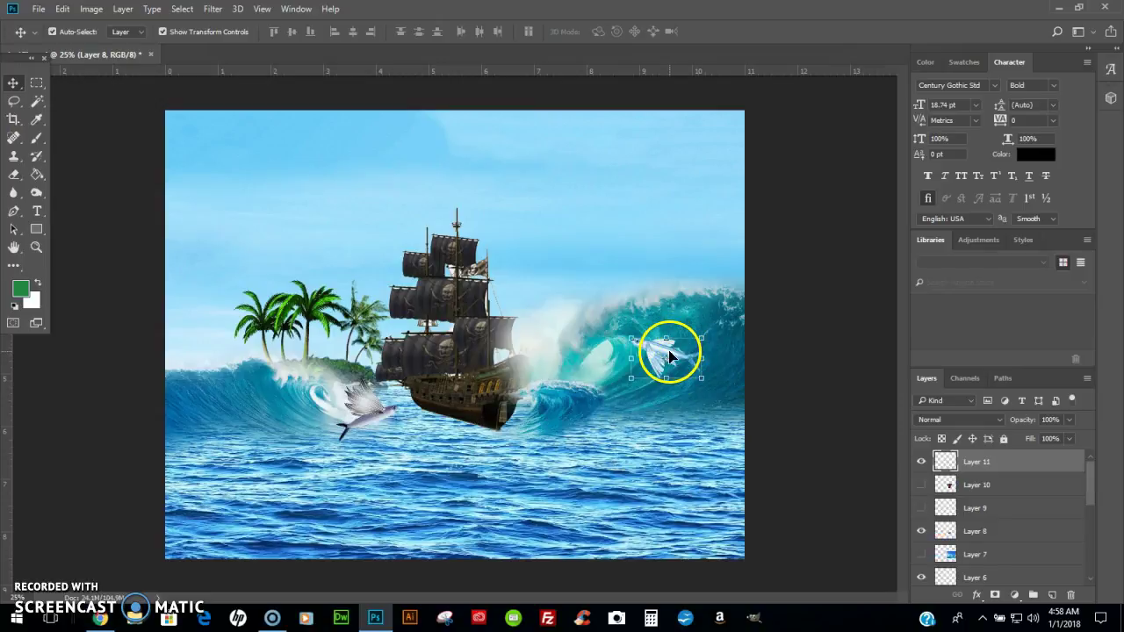
# - Shrink the flying fish to about 54% and place a duplicate on the right wave
pyautogui.moveTo(701, 339); pyautogui.dragTo(669, 358)
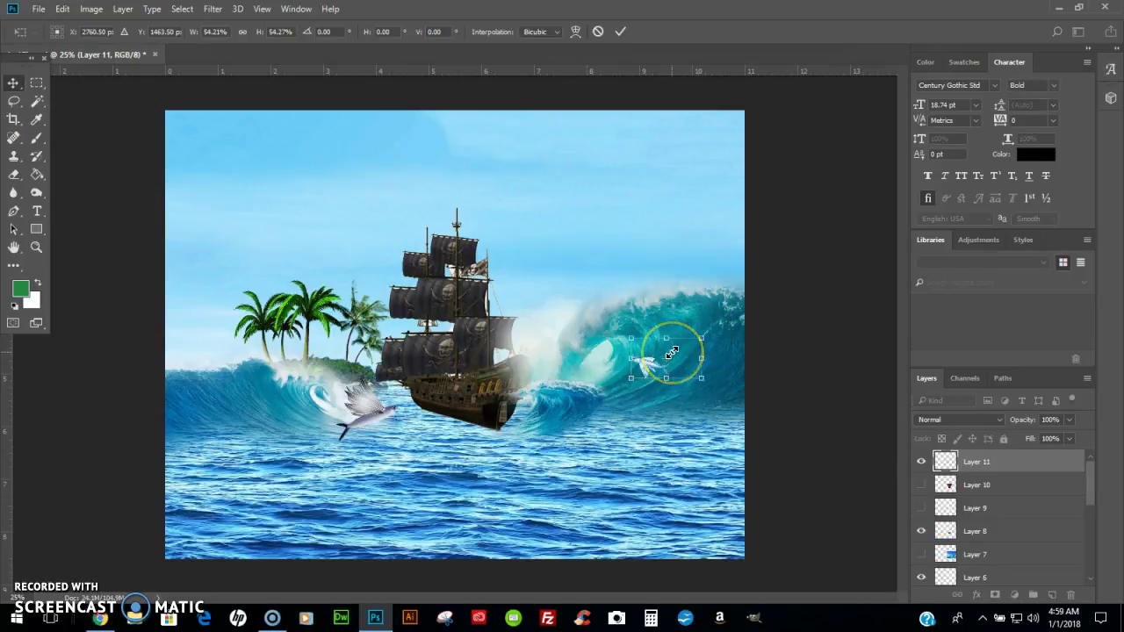
pyautogui.doubleClick(671, 351)
pyautogui.keyDown('ctrl'); pyautogui.keyDown('alt'); pyautogui.moveTo(672, 355); pyautogui.dragTo(509, 362); pyautogui.keyUp('alt'); pyautogui.keyUp('ctrl')
pyautogui.moveTo(455, 328); pyautogui.dragTo(692, 382)
pyautogui.click(720, 369)
pyautogui.press('Return')
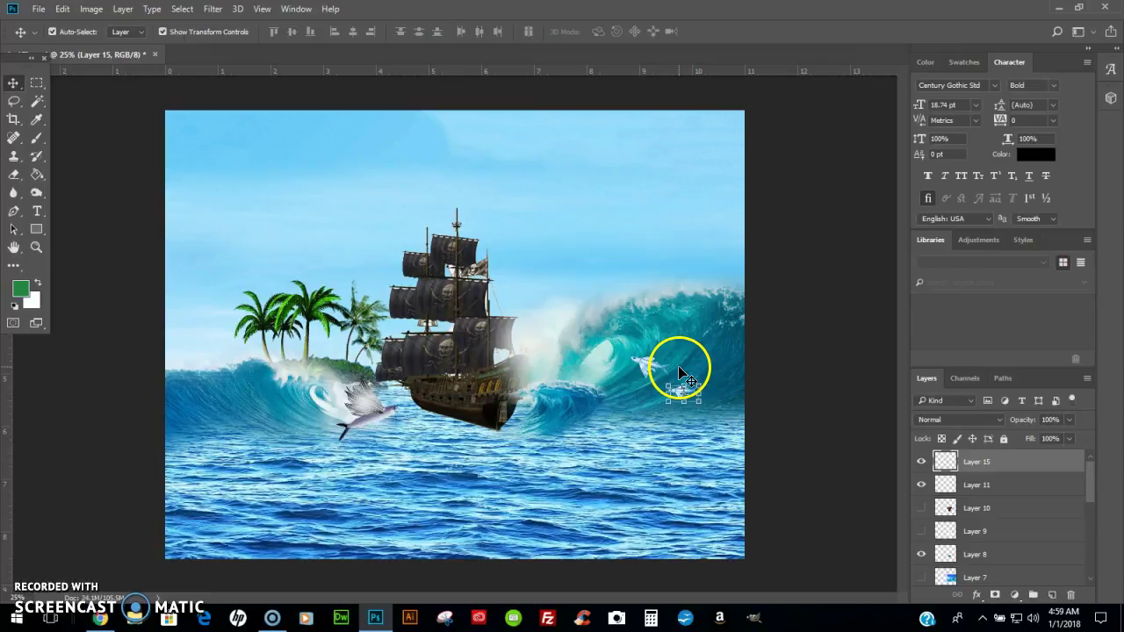
pyautogui.click(780, 372)
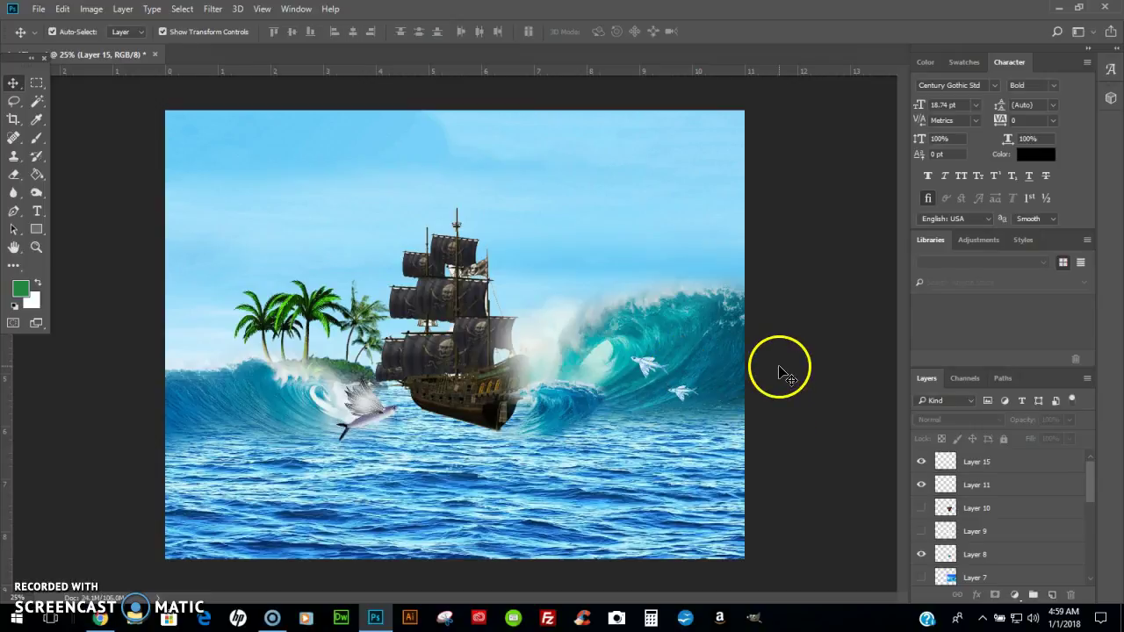
# - Move the small white bird onto the ship, then shift it lower
pyautogui.click(373, 419)
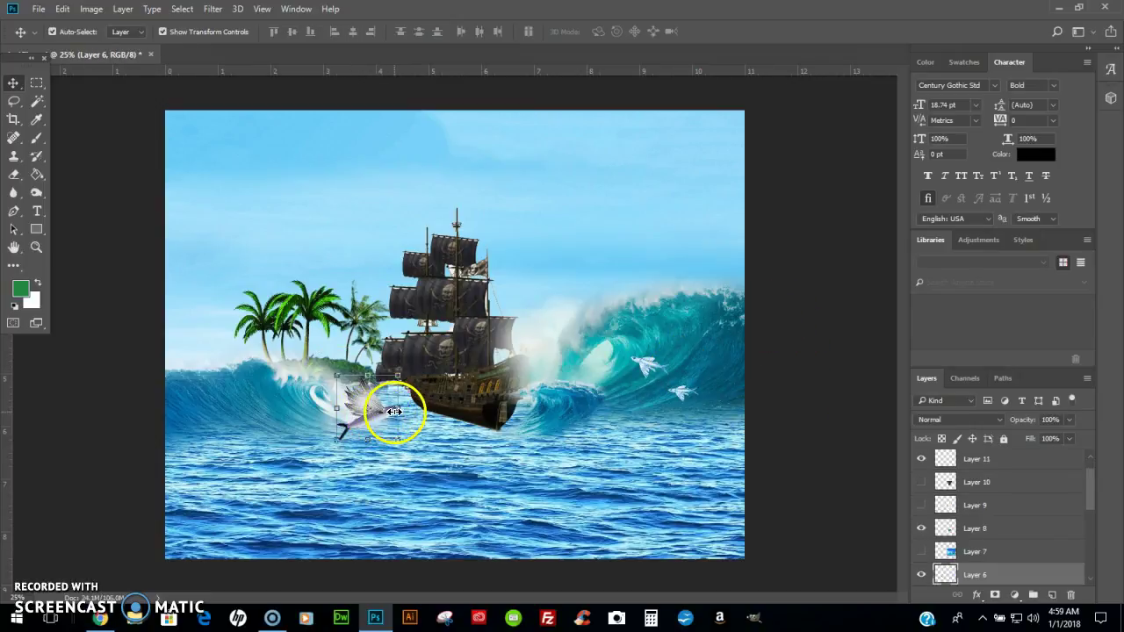
pyautogui.keyDown('ctrl'); pyautogui.click(418, 480); pyautogui.keyUp('ctrl')
pyautogui.moveTo(418, 480); pyautogui.dragTo(440, 326)
pyautogui.press('Return')
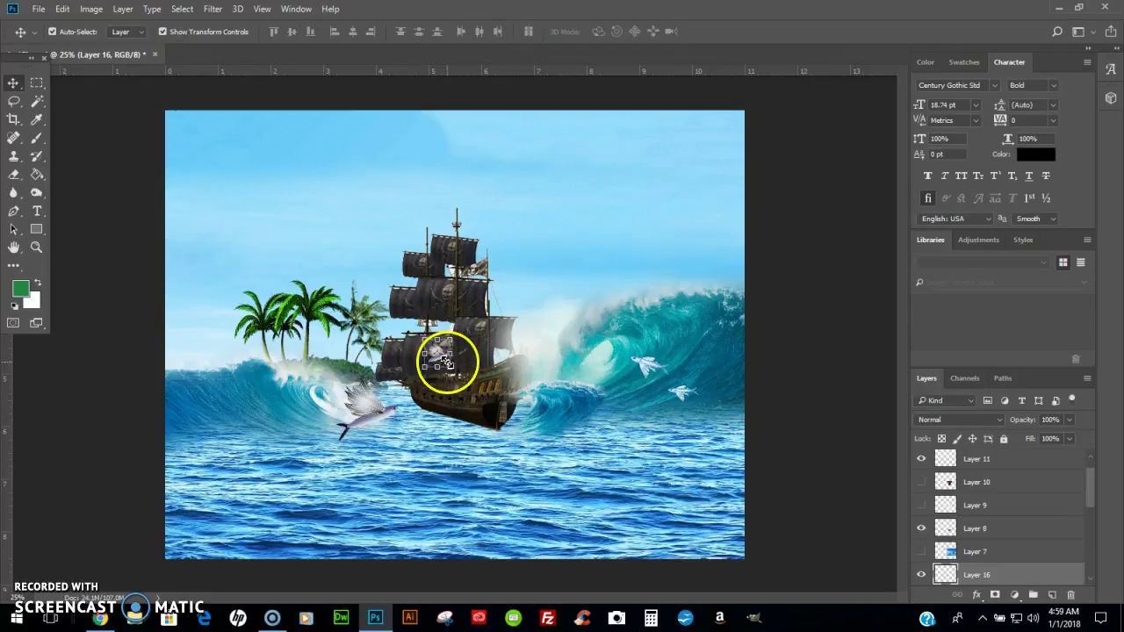
pyautogui.hotkey('ctrl', 't')
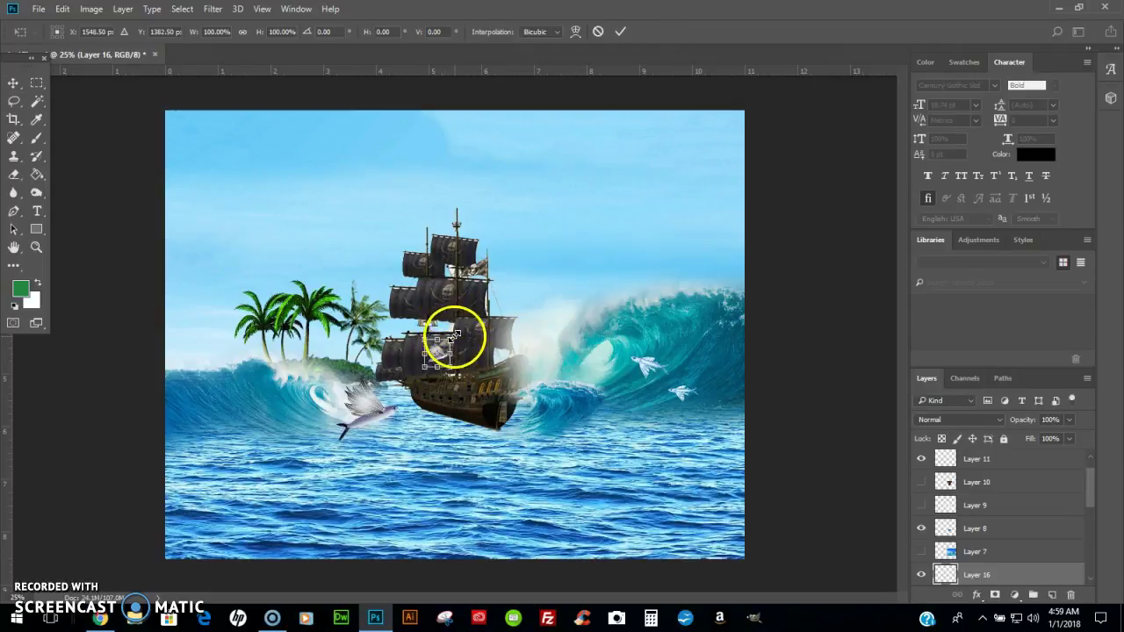
pyautogui.moveTo(441, 354); pyautogui.dragTo(410, 389)
pyautogui.press('Return')
# - Rotate the small bird about 13 degrees and save the document
pyautogui.hotkey('ctrl', 't')
pyautogui.moveTo(430, 363); pyautogui.dragTo(428, 368)
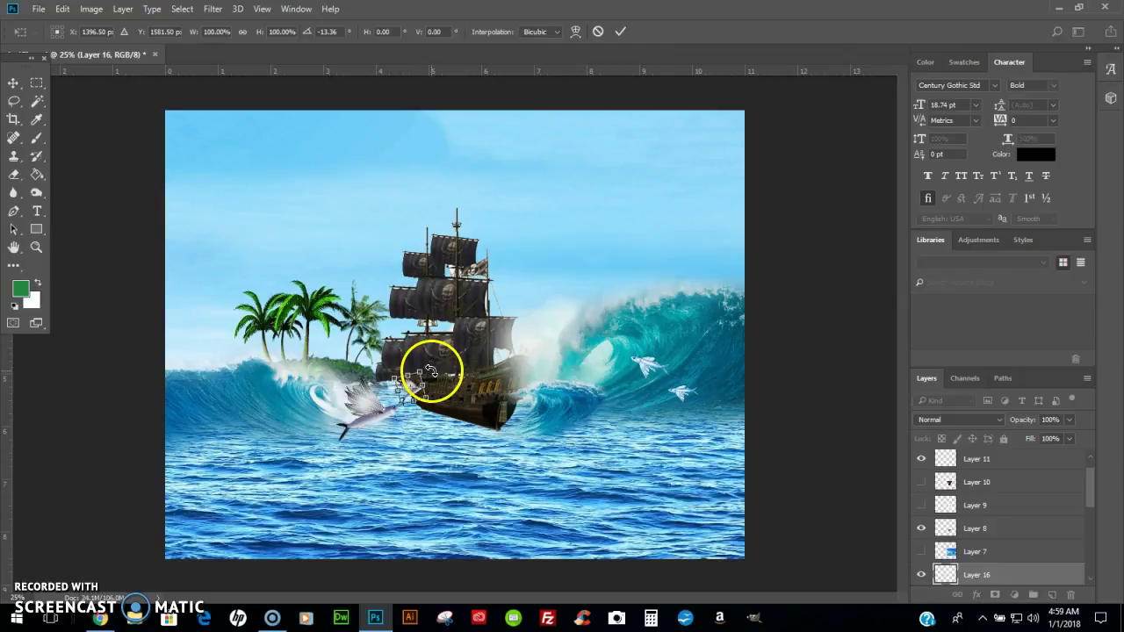
pyautogui.press('Return')
pyautogui.hotkey('ctrl', 's')
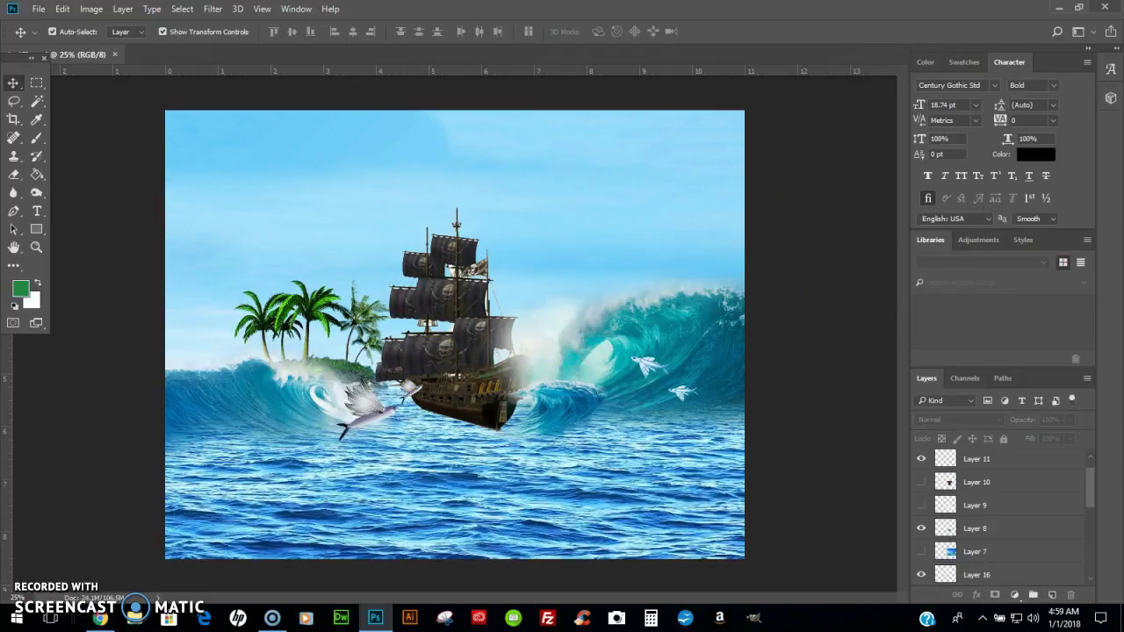
pyautogui.click(567, 409)
pyautogui.click(821, 439)
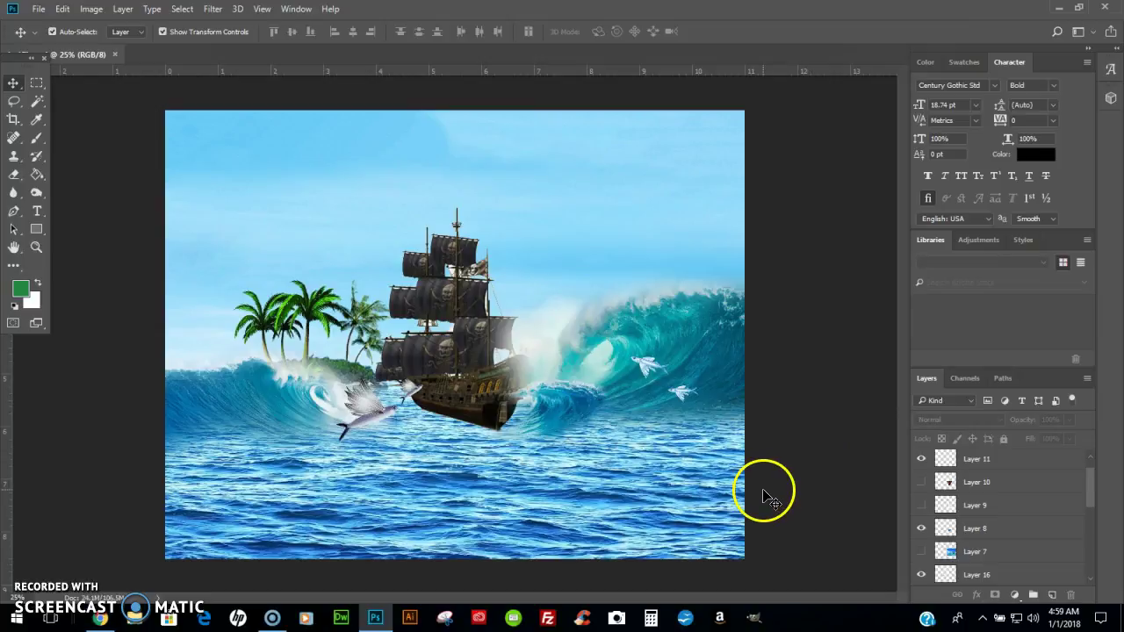
# - Shift the wave layer beside the ship toward cyan with Color Balance
pyautogui.click(567, 409)
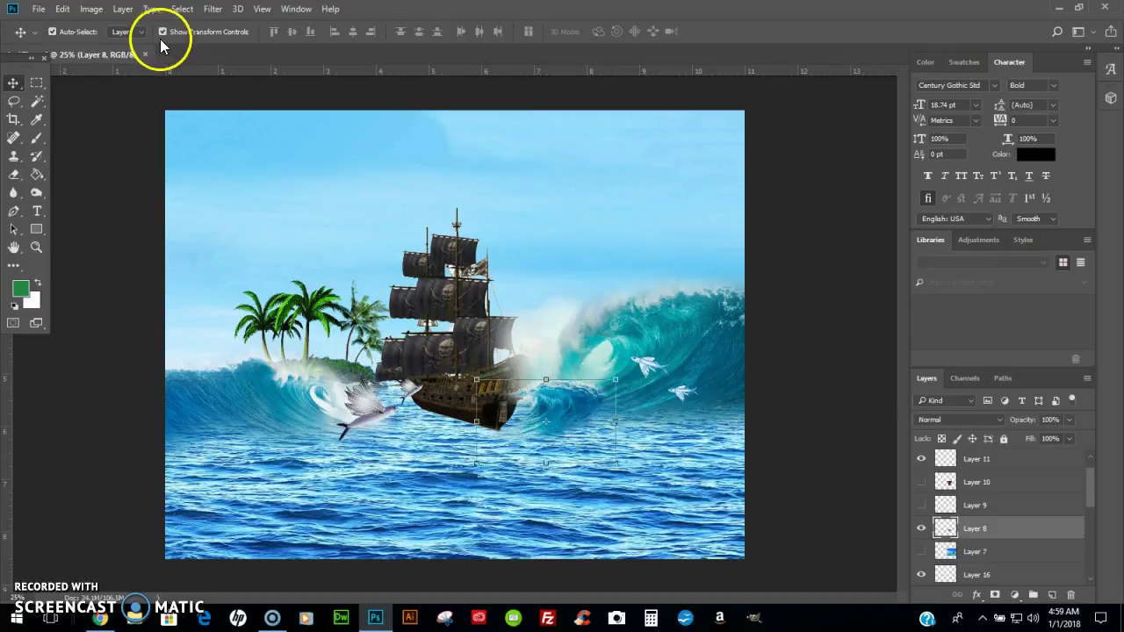
pyautogui.click(91, 9)
pyautogui.moveTo(112, 45)
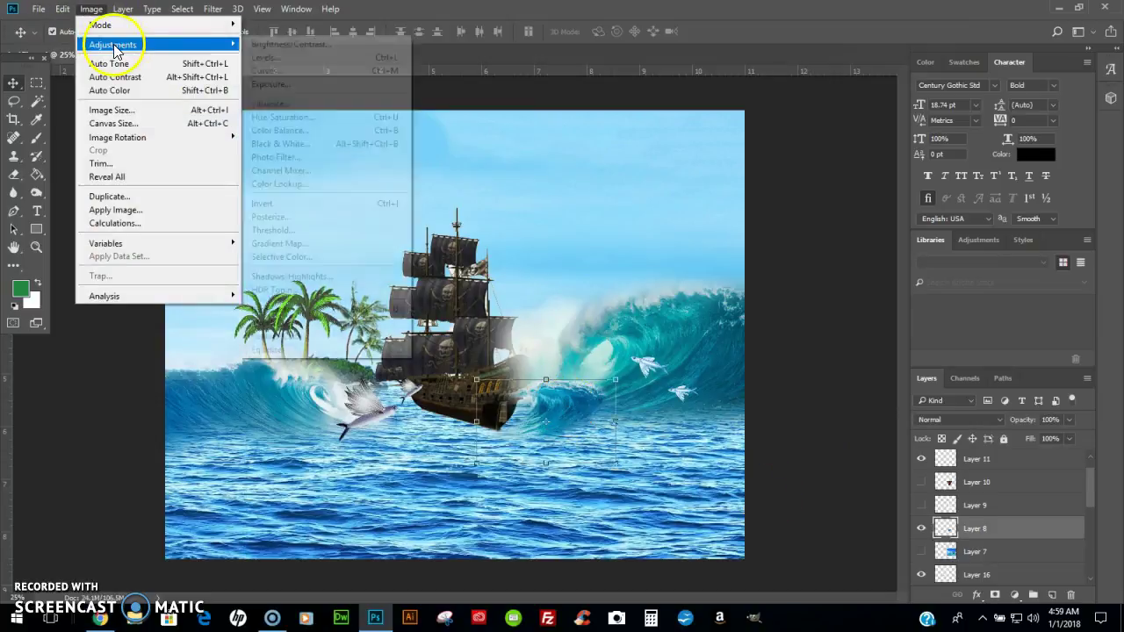
pyautogui.click(281, 130)
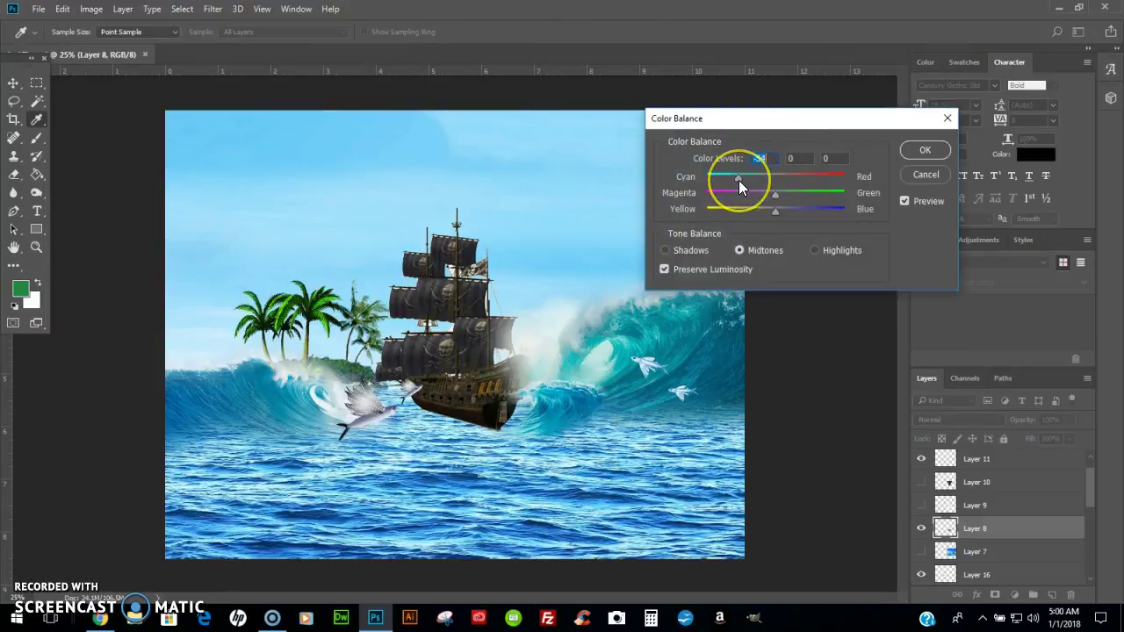
pyautogui.moveTo(739, 180)
pyautogui.mouseDown()
pyautogui.moveTo(781, 180)
pyautogui.moveTo(747, 180)
pyautogui.mouseUp()
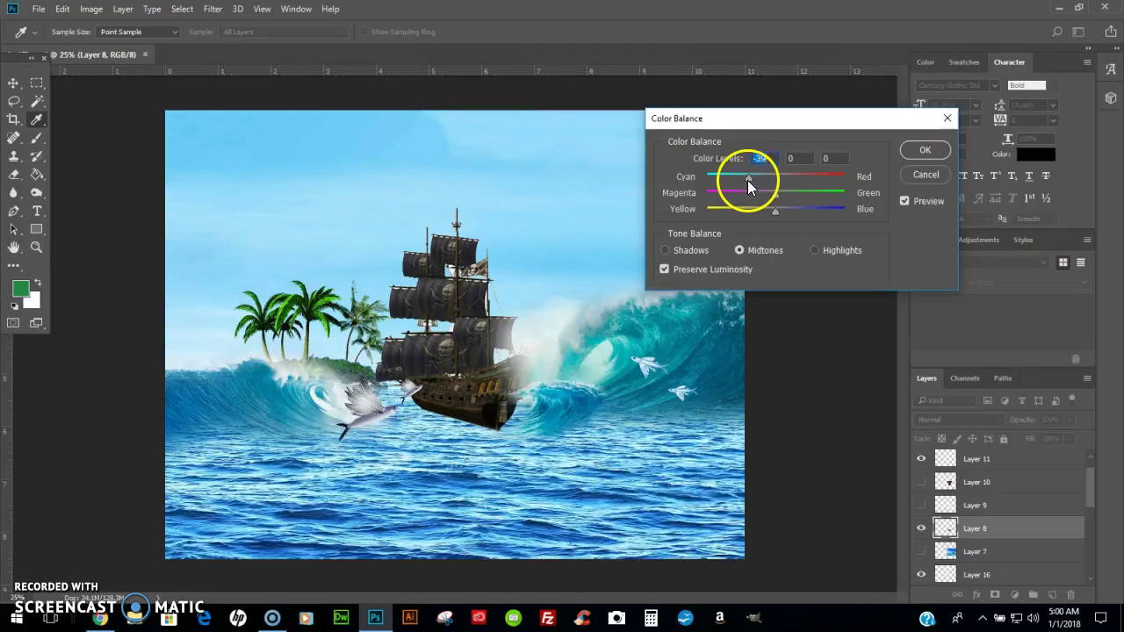
pyautogui.click(921, 151)
# - Push the left wave layer further toward cyan with Color Balance
pyautogui.click(272, 391)
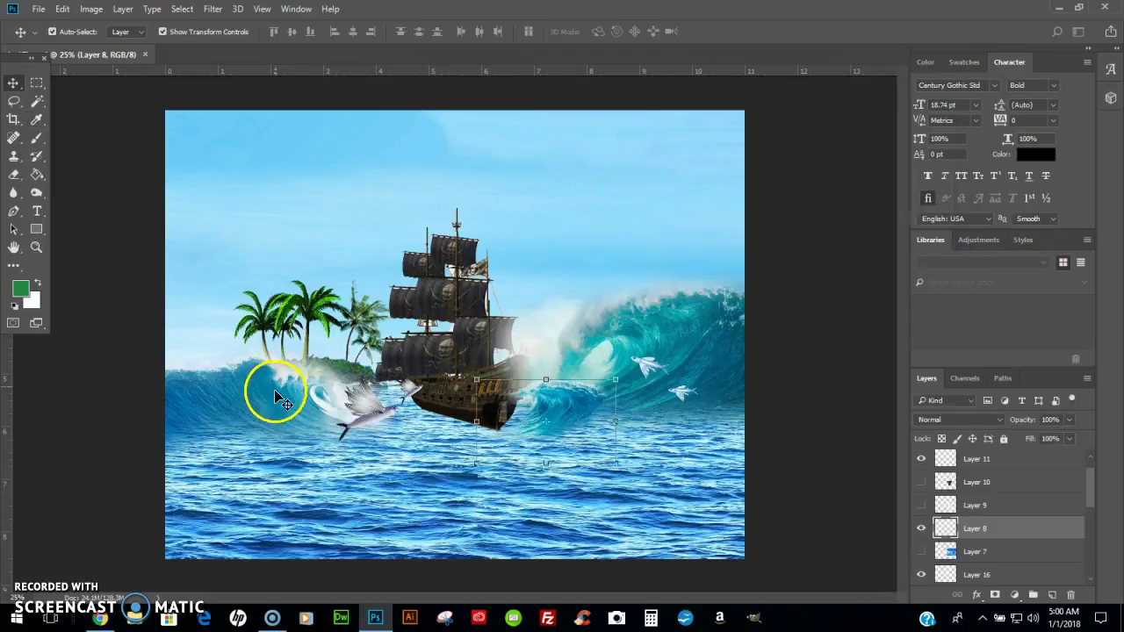
pyautogui.click(92, 11)
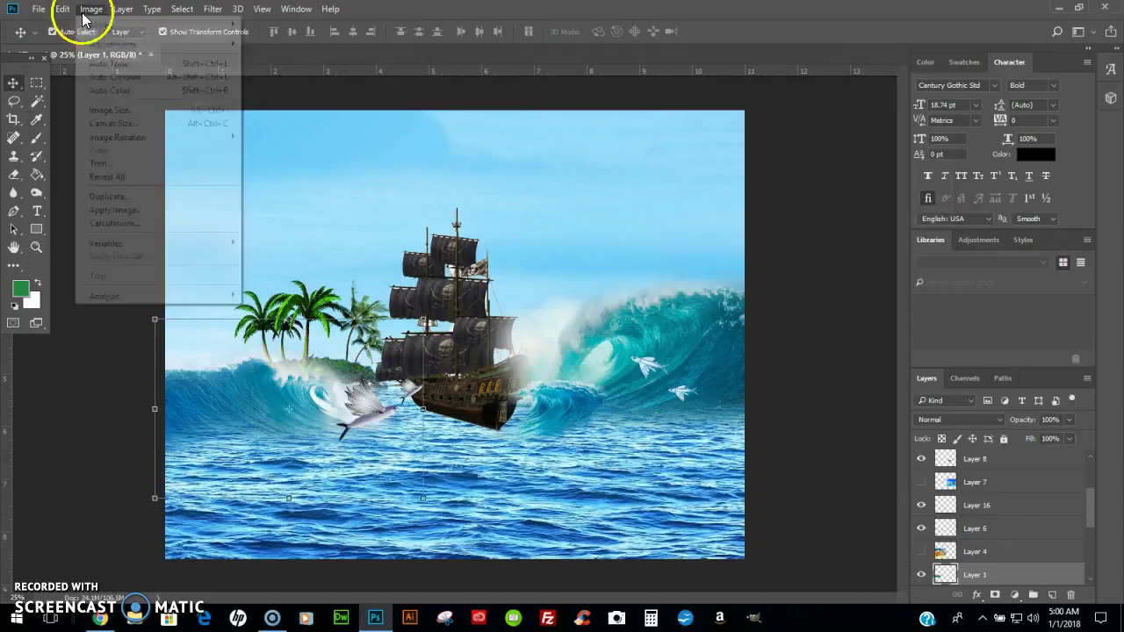
pyautogui.moveTo(113, 44)
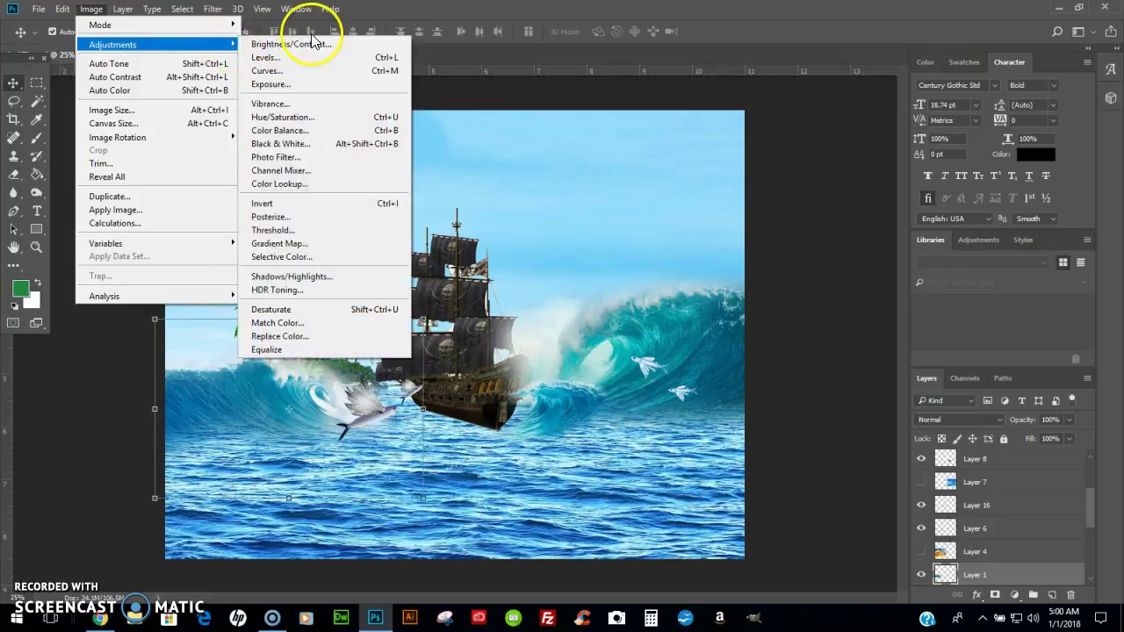
pyautogui.click(318, 130)
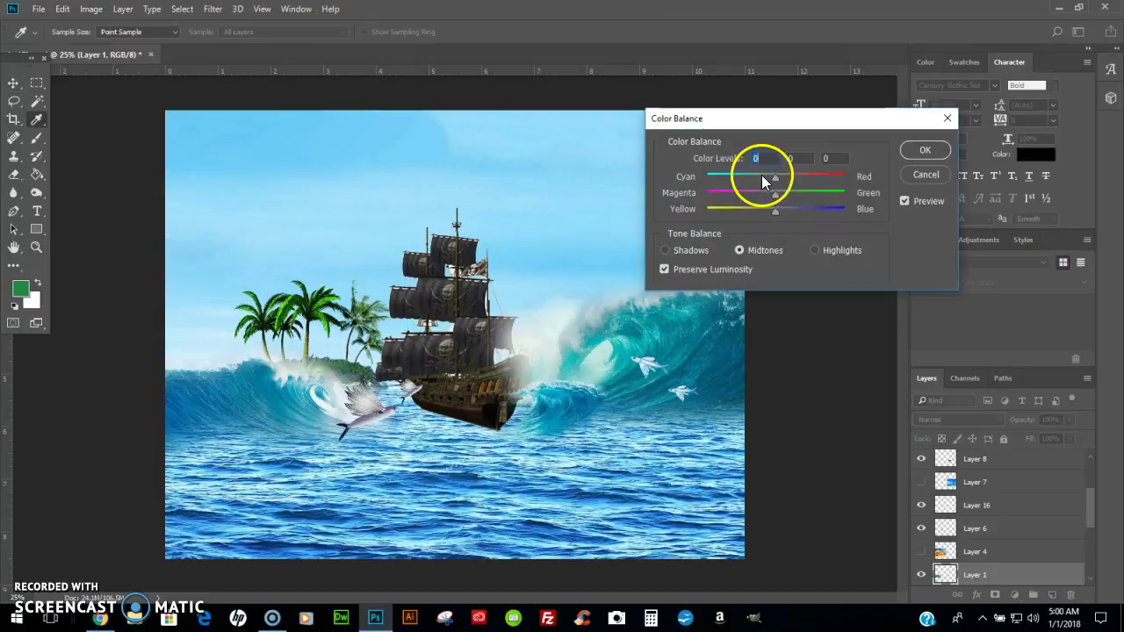
pyautogui.moveTo(738, 180); pyautogui.dragTo(735, 181)
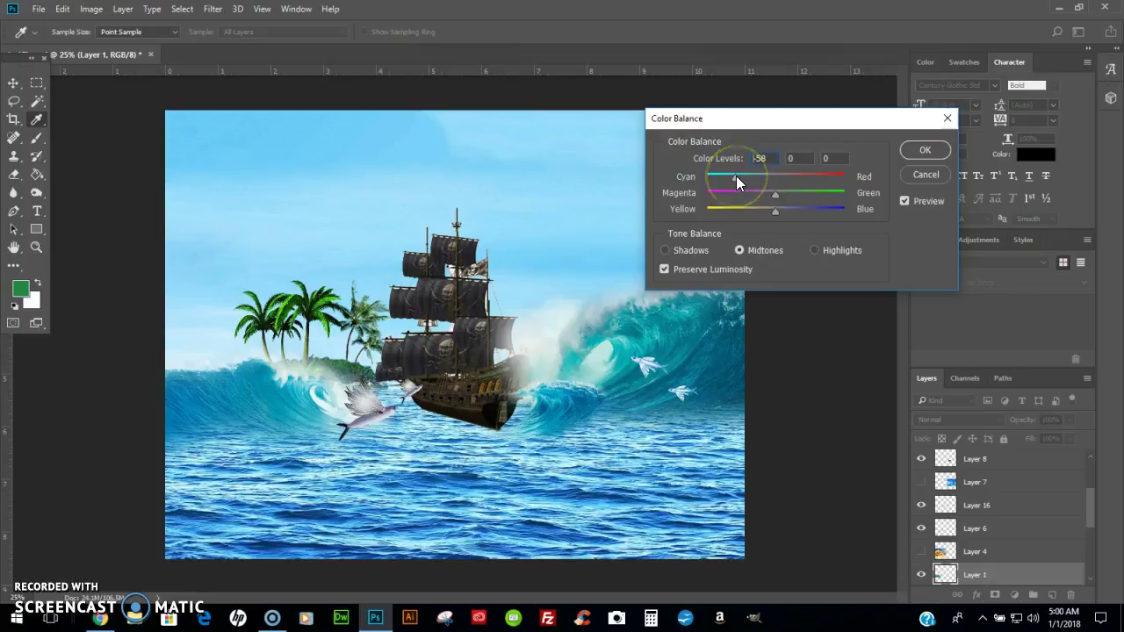
pyautogui.click(924, 151)
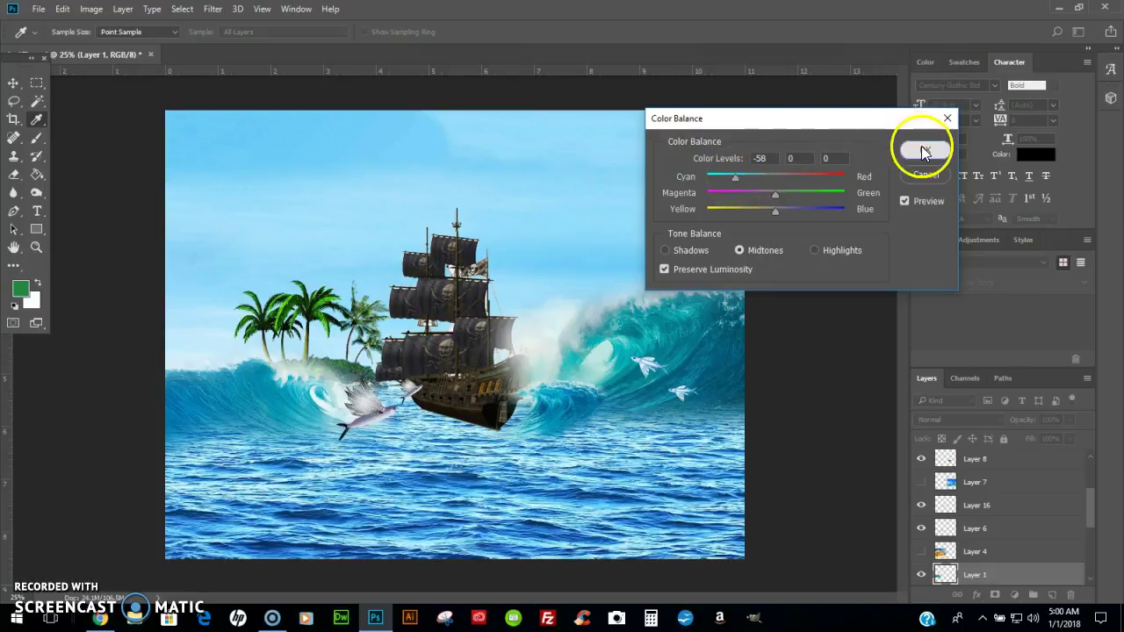
# - Shift the sea background fully toward cyan with Color Balance
pyautogui.click(524, 509)
pyautogui.click(91, 8)
pyautogui.moveTo(171, 44)
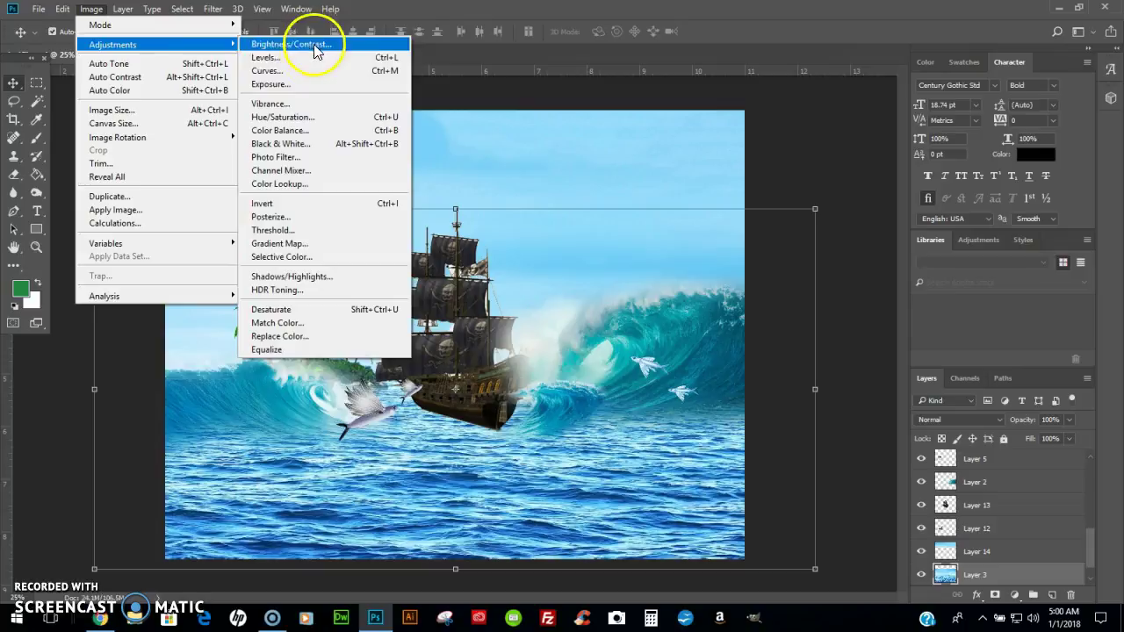
pyautogui.click(297, 131)
pyautogui.moveTo(771, 177); pyautogui.dragTo(693, 177)
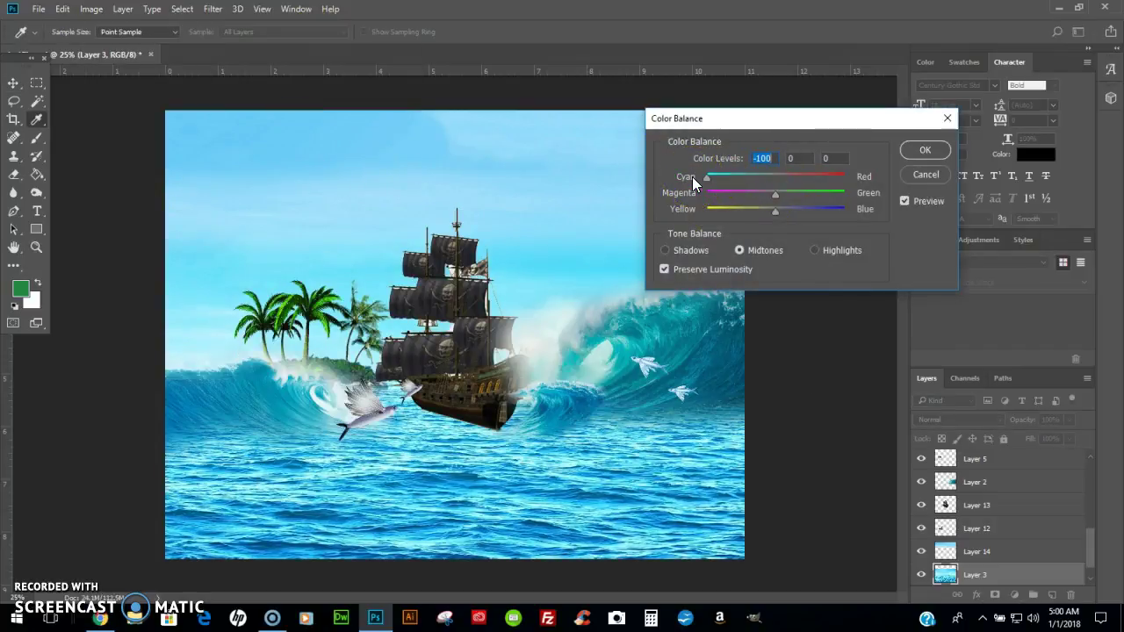
pyautogui.press('v')
# - Give the pirate ship layer brightness 47 and contrast 100
pyautogui.click(926, 153)
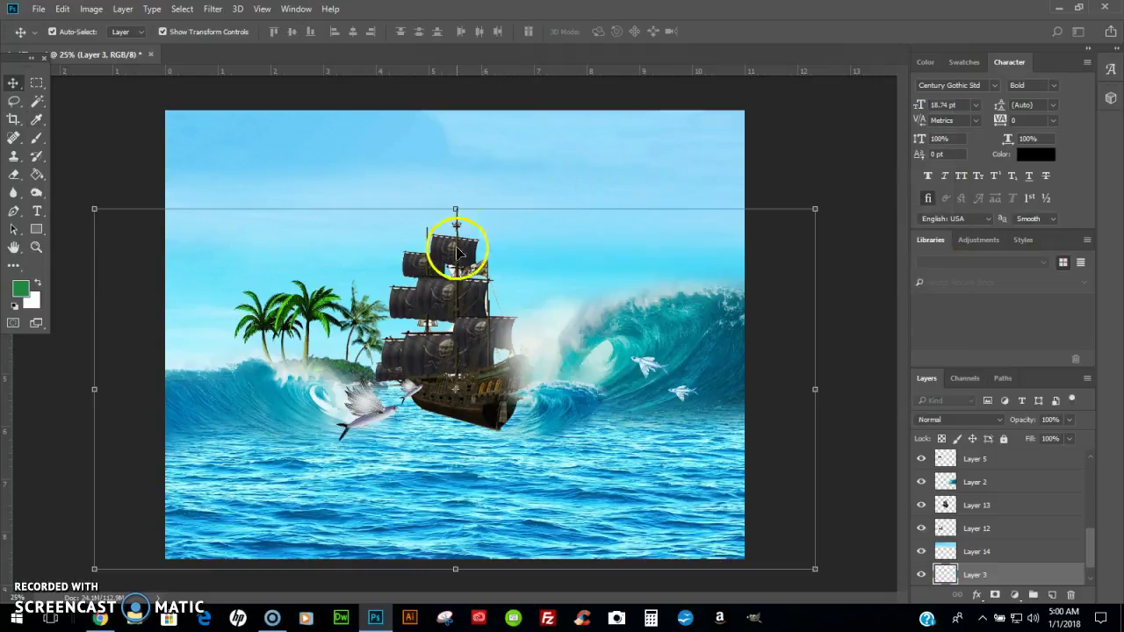
pyautogui.click(441, 260)
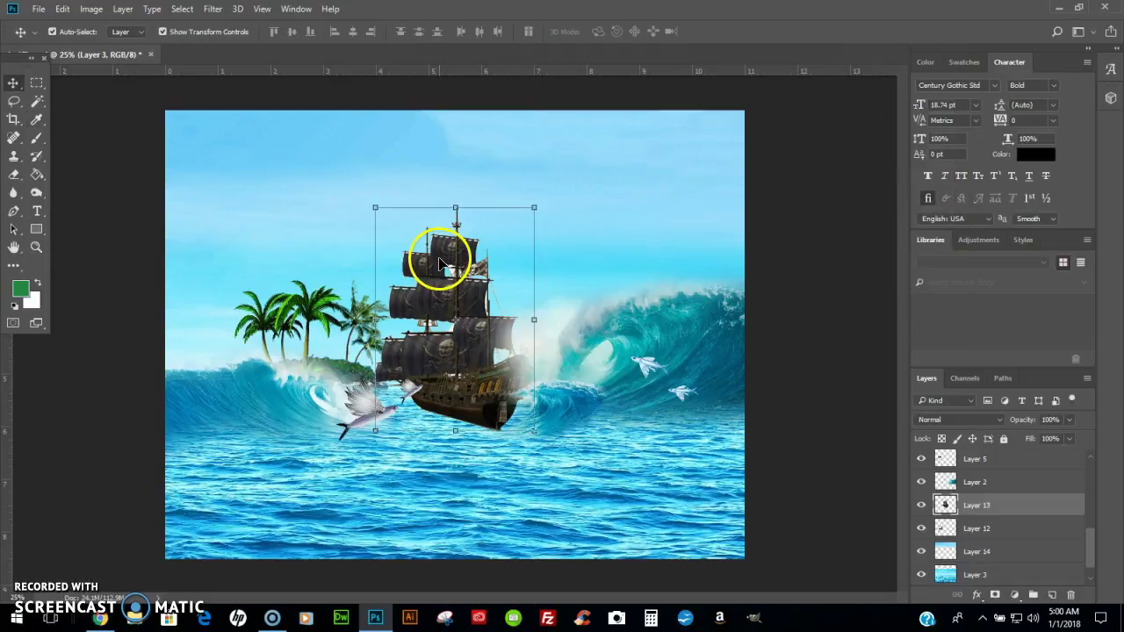
pyautogui.click(91, 9)
pyautogui.moveTo(110, 44)
pyautogui.click(297, 45)
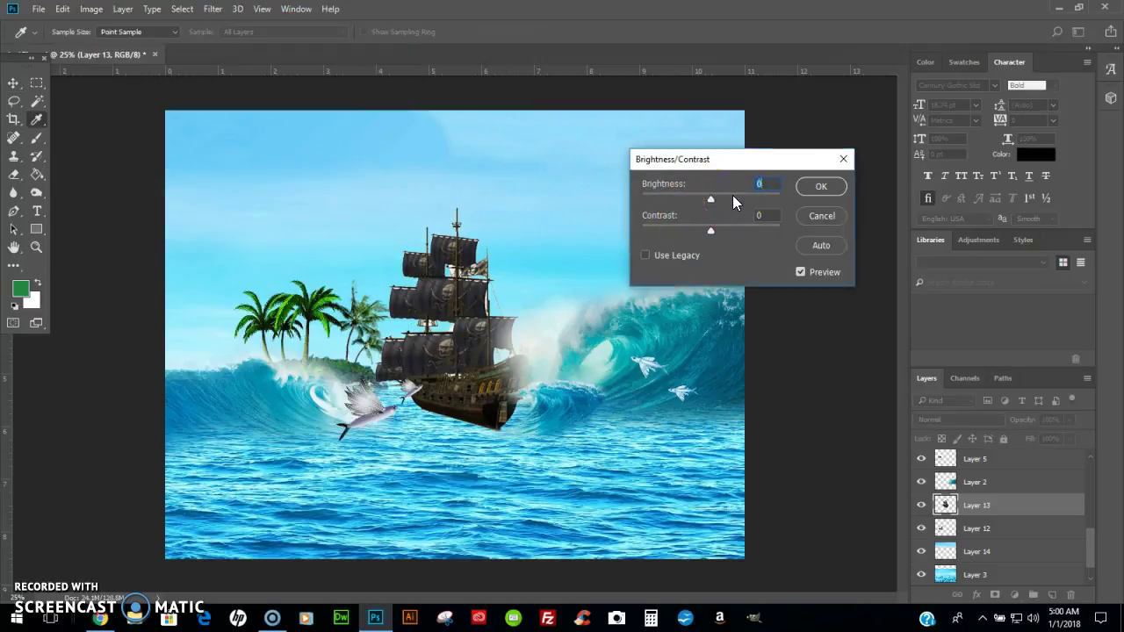
pyautogui.click(733, 198)
pyautogui.moveTo(729, 228); pyautogui.dragTo(850, 225)
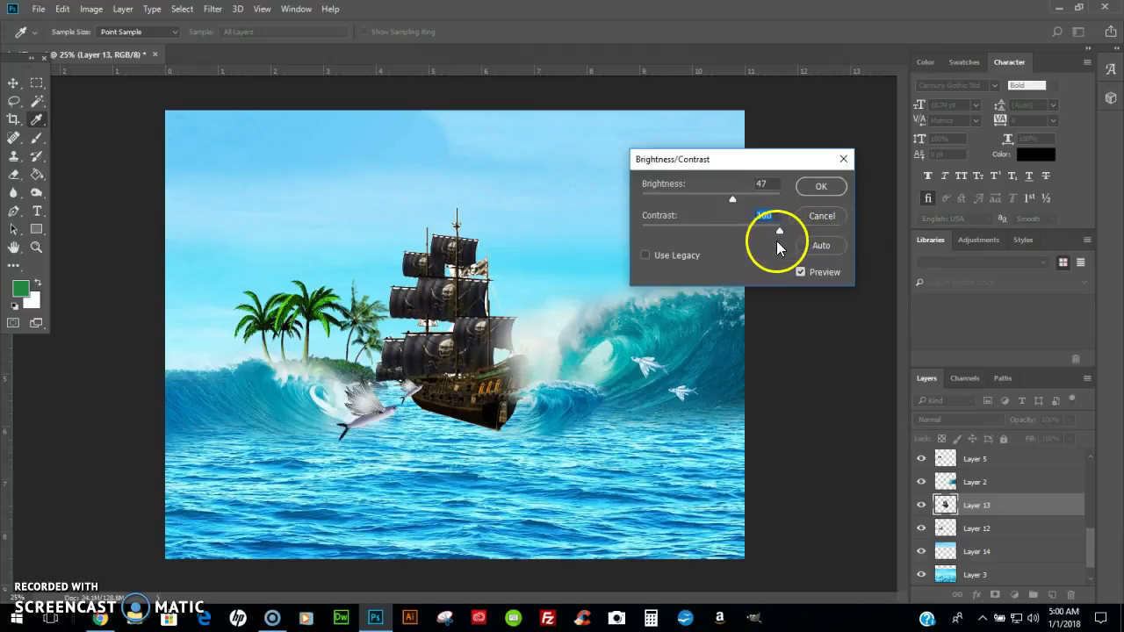
pyautogui.click(813, 193)
# - Blur the ship's hull along the waterline
pyautogui.press('v')
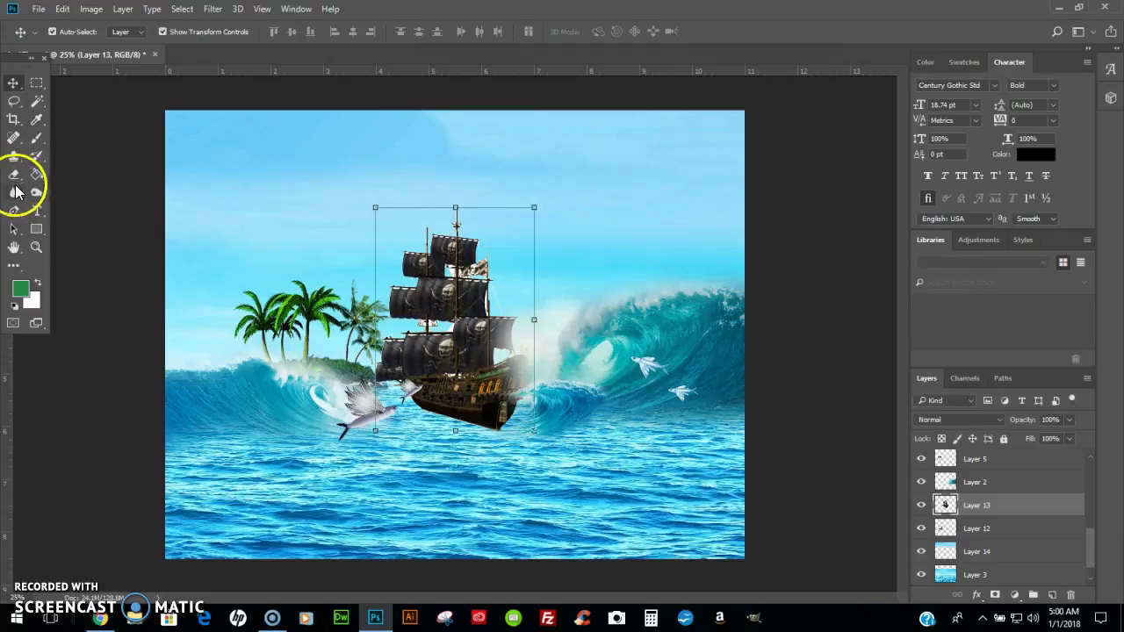
pyautogui.click(13, 192)
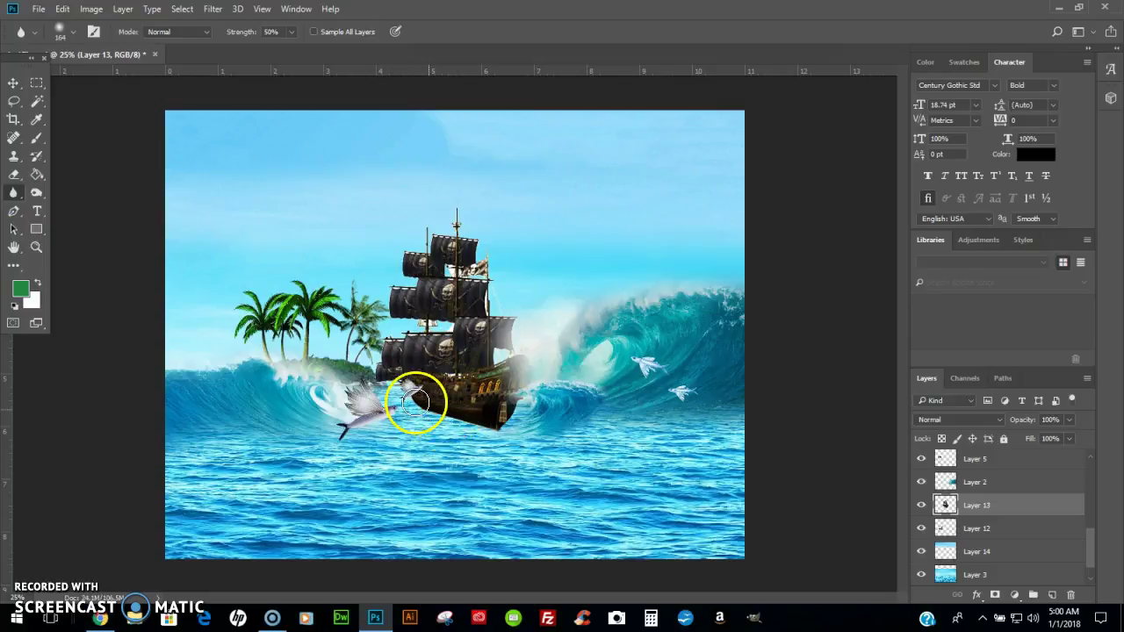
pyautogui.moveTo(410, 413)
pyautogui.mouseDown()
pyautogui.moveTo(492, 433)
pyautogui.moveTo(420, 425)
pyautogui.moveTo(389, 396)
pyautogui.moveTo(499, 425)
pyautogui.moveTo(463, 421)
pyautogui.moveTo(536, 421)
pyautogui.moveTo(499, 436)
pyautogui.moveTo(521, 379)
pyautogui.moveTo(521, 419)
pyautogui.moveTo(448, 419)
pyautogui.moveTo(374, 383)
pyautogui.moveTo(394, 361)
pyautogui.moveTo(371, 345)
pyautogui.moveTo(383, 361)
pyautogui.moveTo(386, 329)
pyautogui.moveTo(411, 327)
pyautogui.moveTo(375, 299)
pyautogui.moveTo(549, 379)
pyautogui.moveTo(560, 359)
pyautogui.moveTo(476, 366)
pyautogui.moveTo(499, 381)
pyautogui.moveTo(479, 389)
pyautogui.moveTo(525, 412)
pyautogui.moveTo(509, 400)
pyautogui.moveTo(415, 397)
pyautogui.moveTo(404, 342)
pyautogui.moveTo(396, 367)
pyautogui.moveTo(360, 368)
pyautogui.mouseUp()
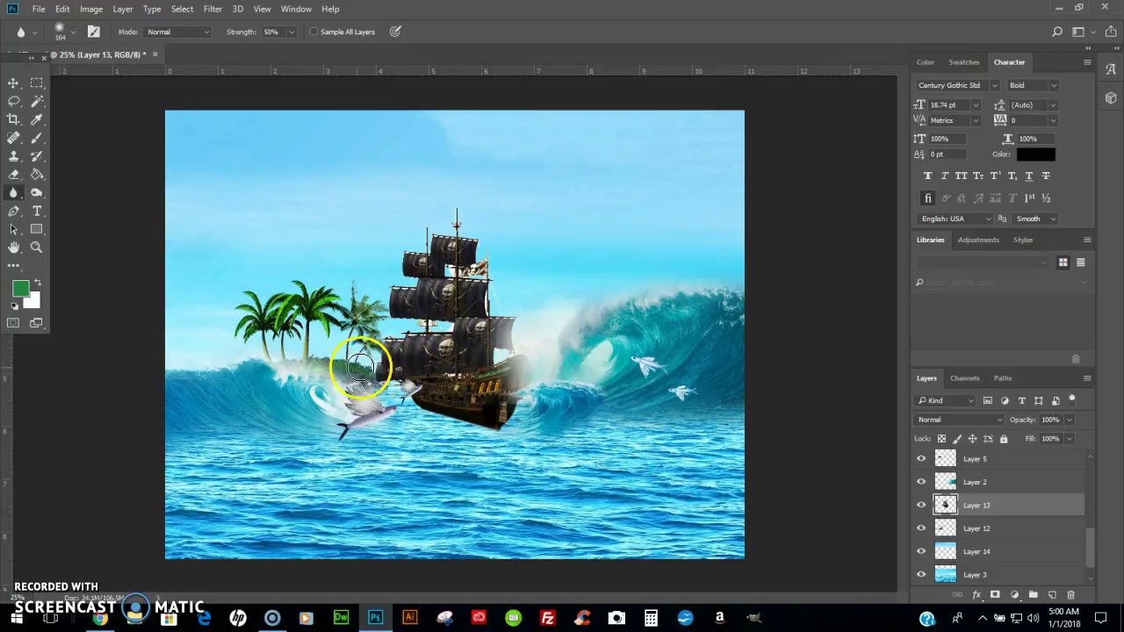
# - Blur the palm trees and the island where it meets the wave
pyautogui.click(14, 82)
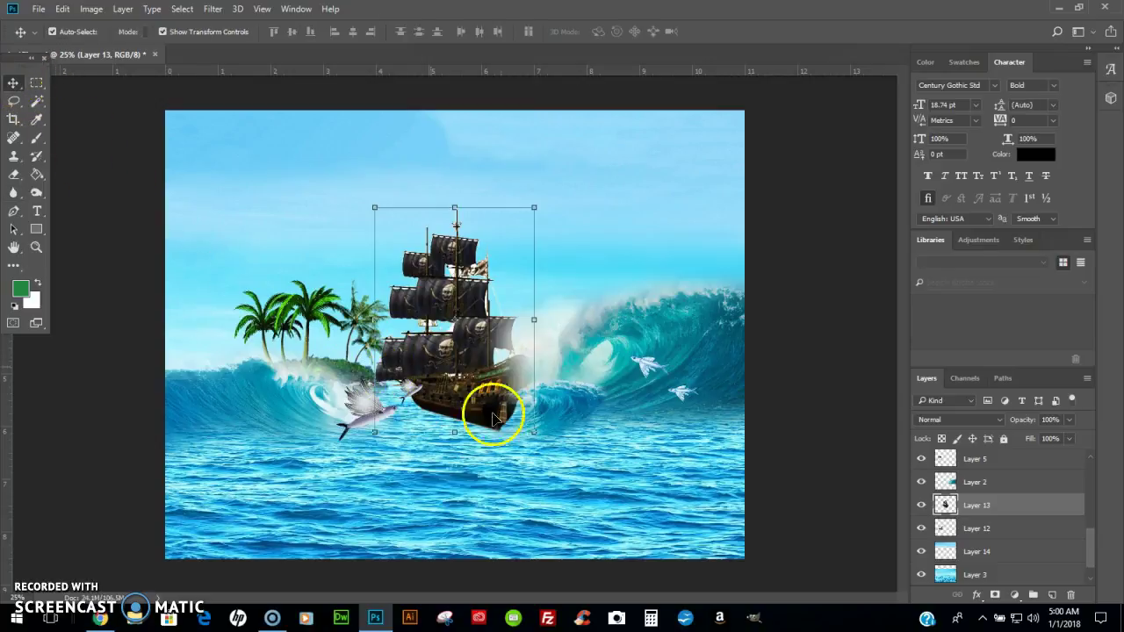
pyautogui.click(320, 312)
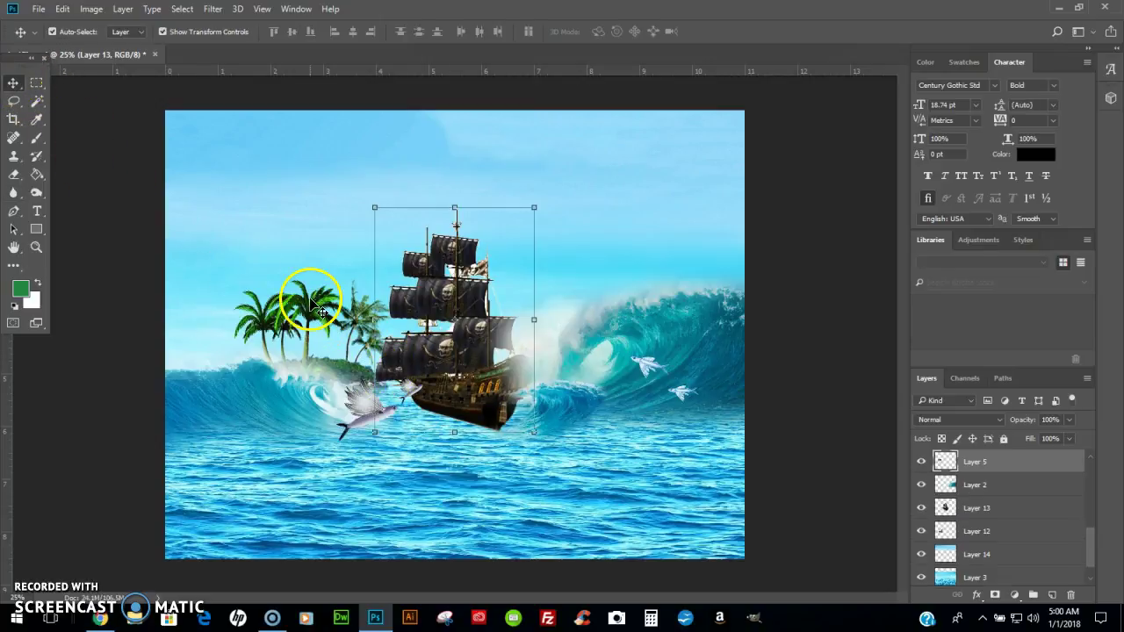
pyautogui.click(13, 192)
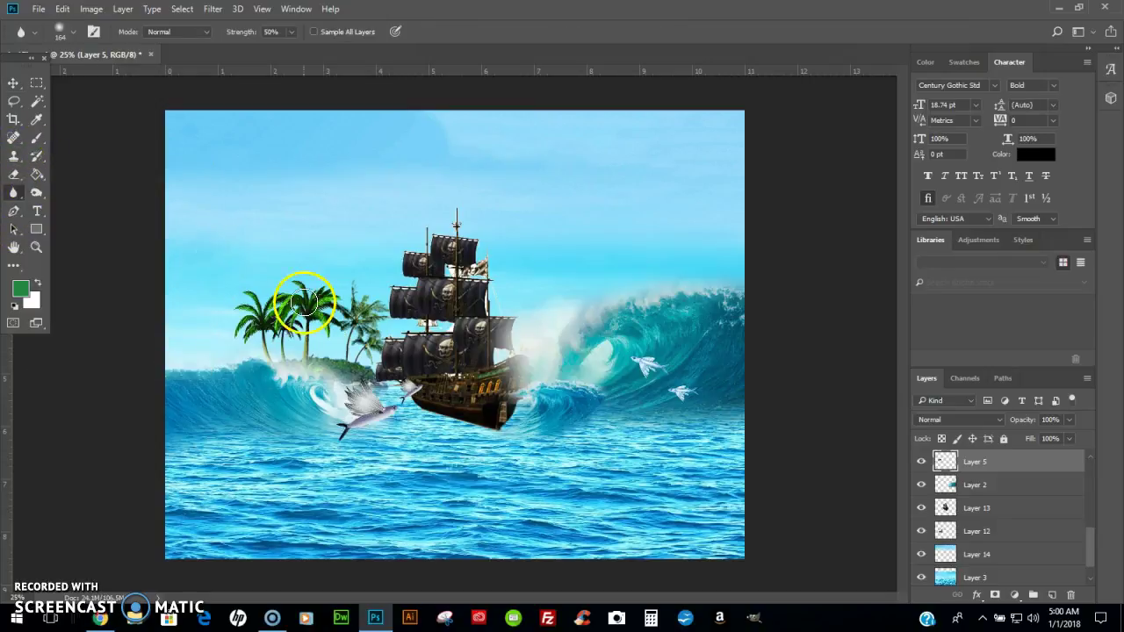
pyautogui.moveTo(252, 343)
pyautogui.mouseDown()
pyautogui.moveTo(251, 319)
pyautogui.moveTo(310, 299)
pyautogui.moveTo(371, 311)
pyautogui.mouseUp()
pyautogui.moveTo(314, 269)
pyautogui.mouseDown()
pyautogui.moveTo(291, 315)
pyautogui.moveTo(305, 334)
pyautogui.moveTo(330, 252)
pyautogui.moveTo(296, 249)
pyautogui.moveTo(275, 360)
pyautogui.moveTo(293, 334)
pyautogui.moveTo(317, 387)
pyautogui.mouseUp()
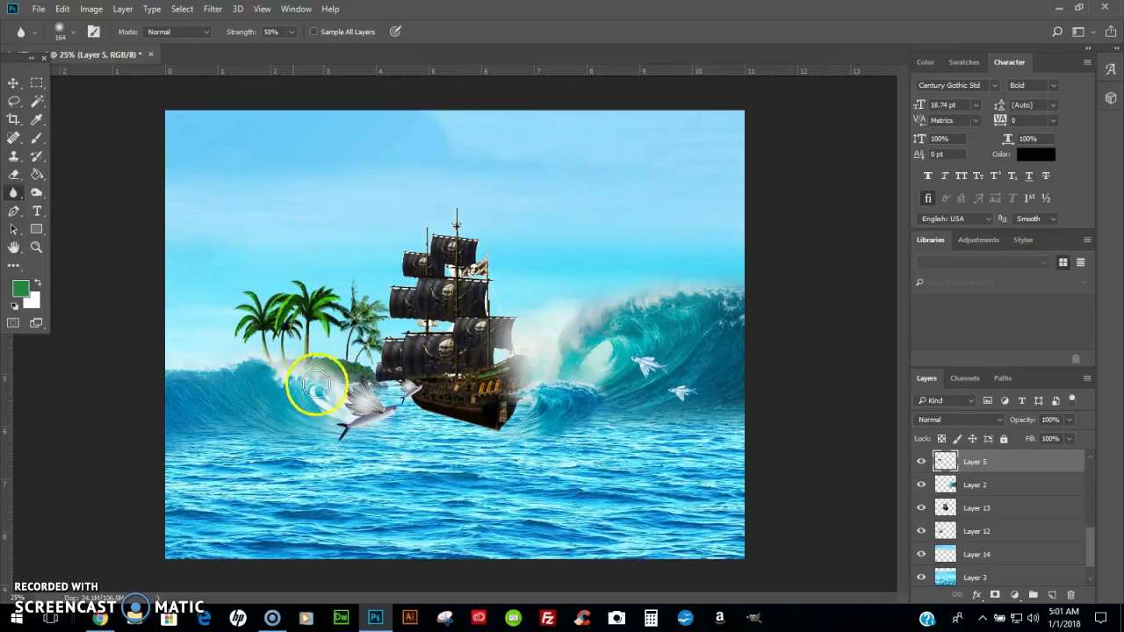
pyautogui.moveTo(297, 276)
pyautogui.mouseDown()
pyautogui.moveTo(304, 365)
pyautogui.moveTo(262, 418)
pyautogui.mouseUp()
pyautogui.moveTo(290, 295); pyautogui.dragTo(333, 296)
pyautogui.moveTo(977, 507); pyautogui.dragTo(974, 530)
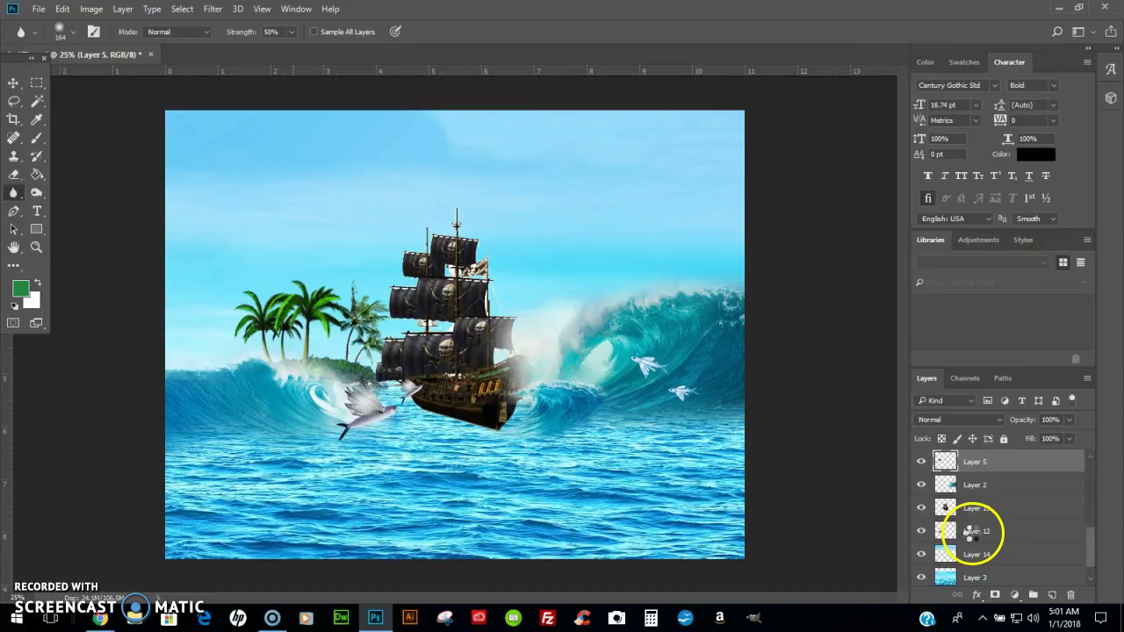
pyautogui.moveTo(973, 532); pyautogui.dragTo(972, 533)
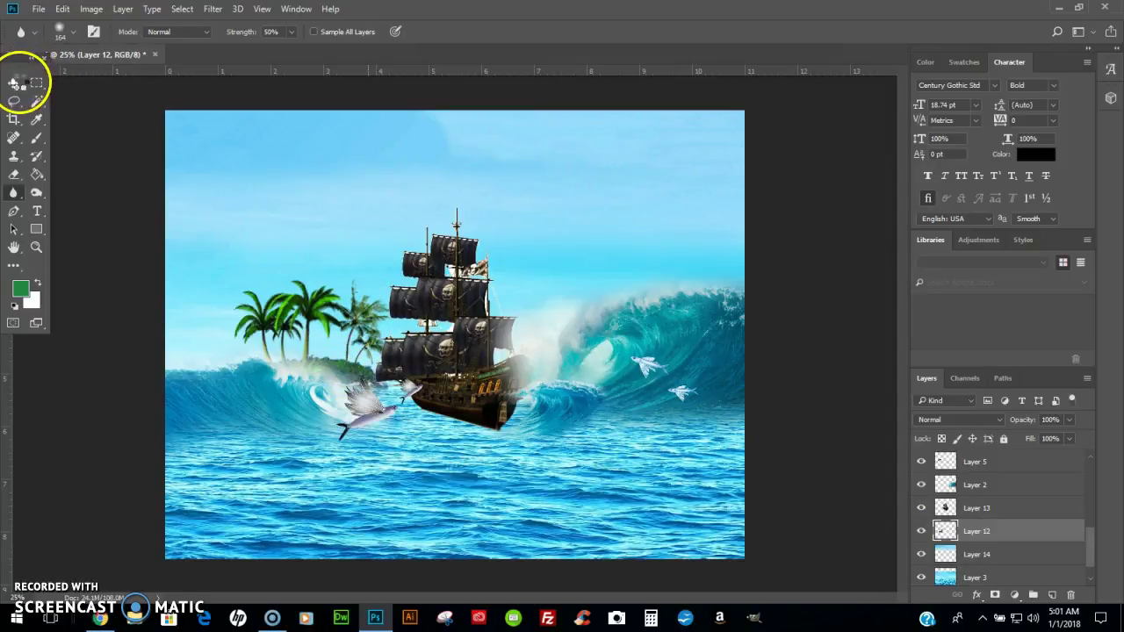
# - Rotate the pirate ship about 8.75 degrees and nudge it slightly left
pyautogui.click(14, 83)
pyautogui.click(794, 402)
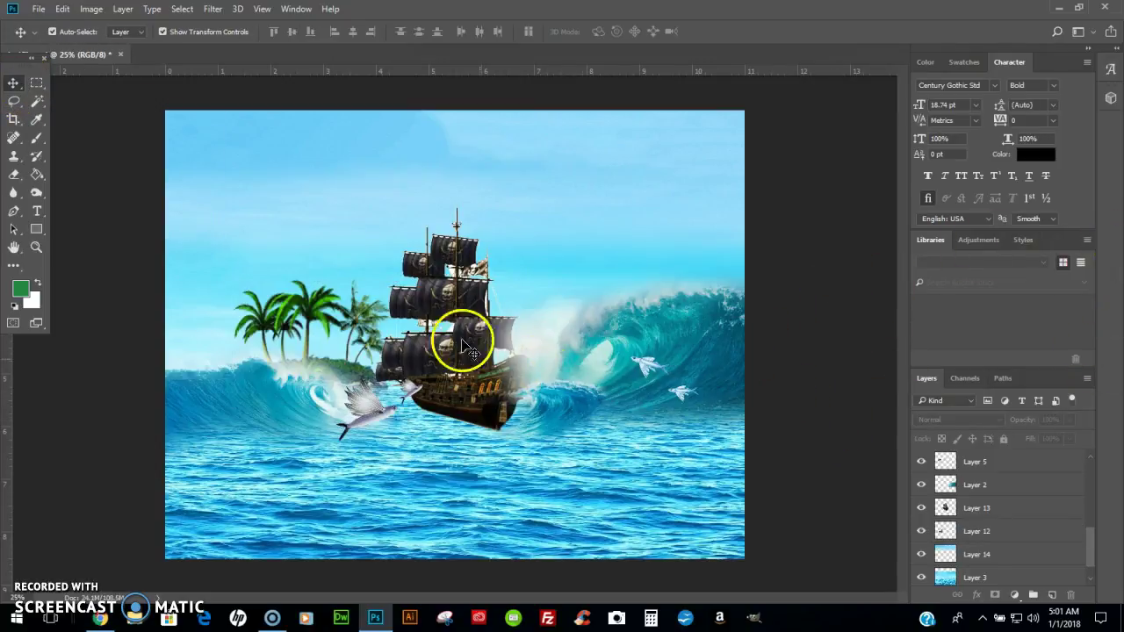
pyautogui.click(463, 262)
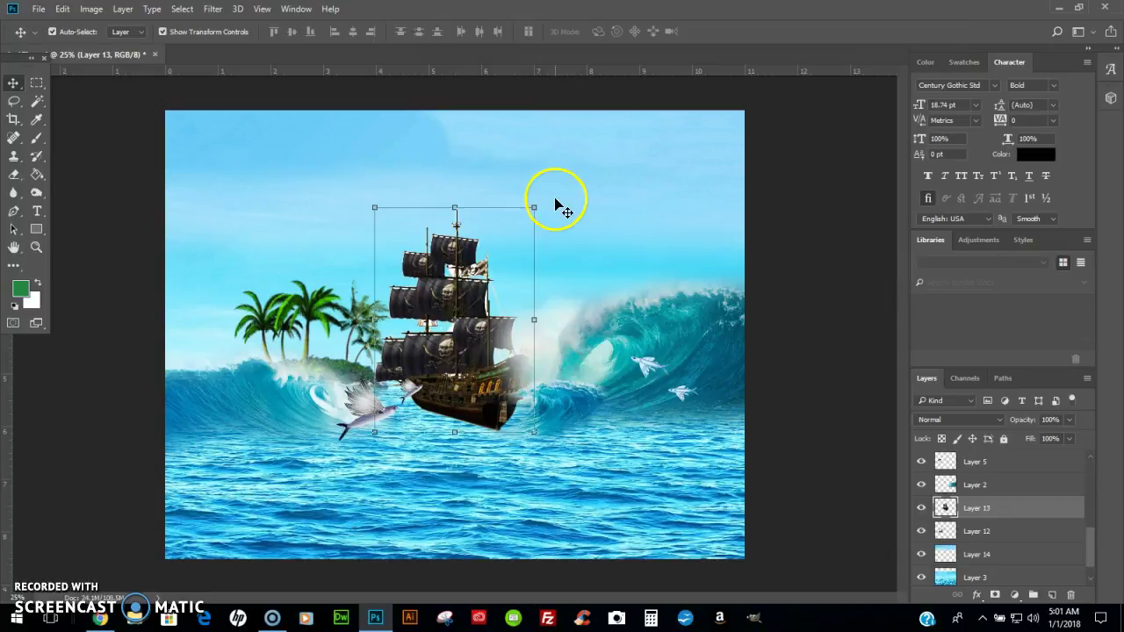
pyautogui.moveTo(545, 199); pyautogui.dragTo(530, 176)
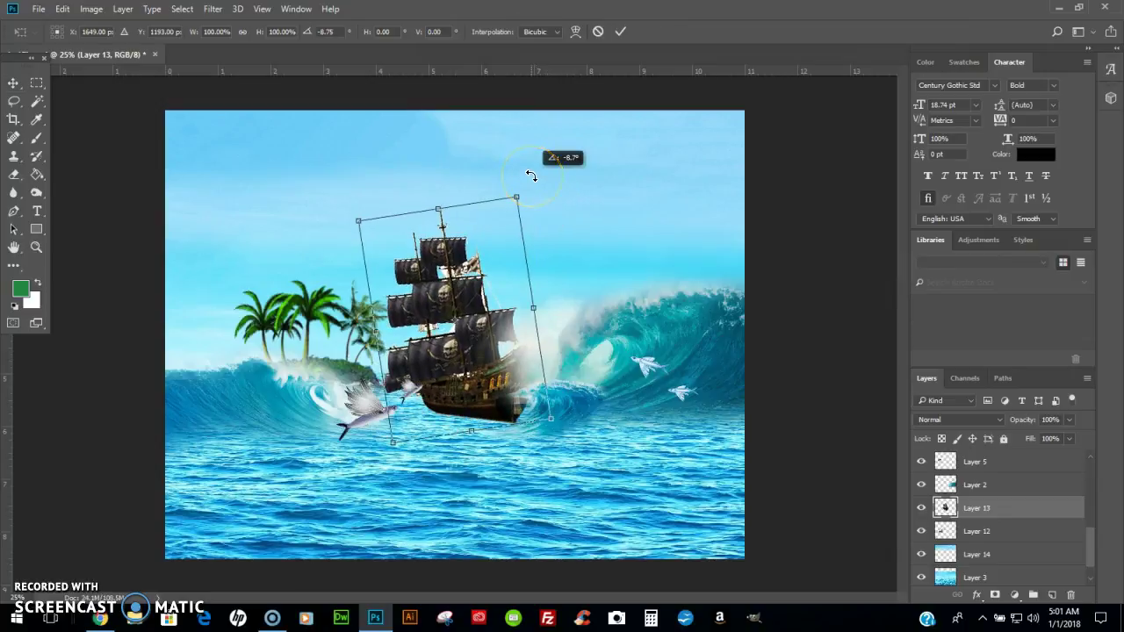
pyautogui.moveTo(462, 269); pyautogui.dragTo(452, 275)
pyautogui.doubleClick(515, 394)
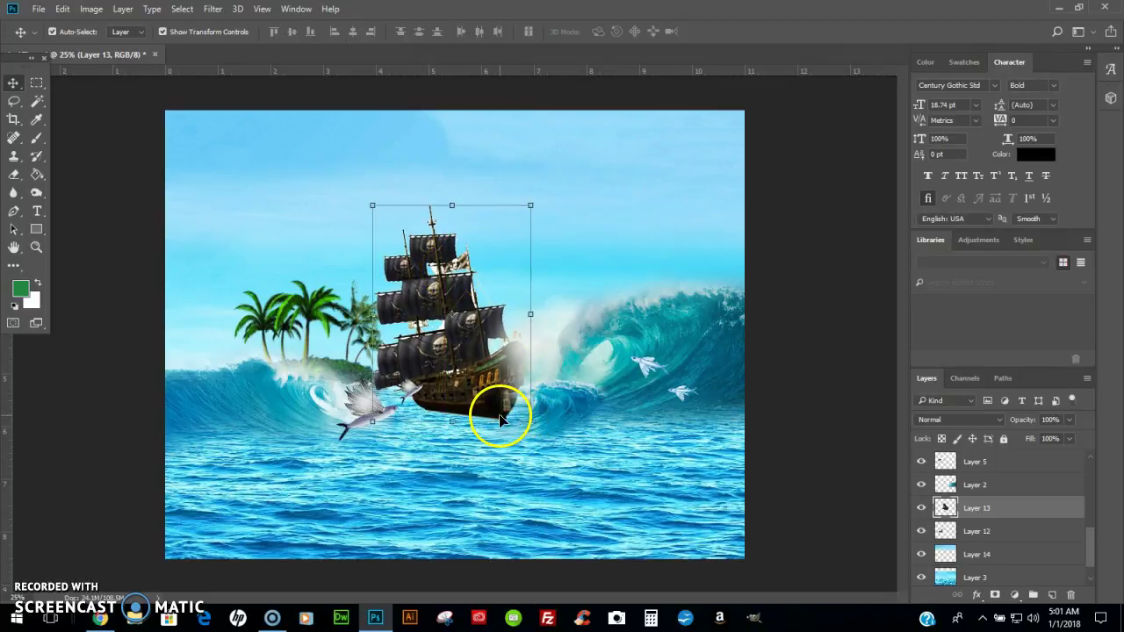
pyautogui.click(14, 176)
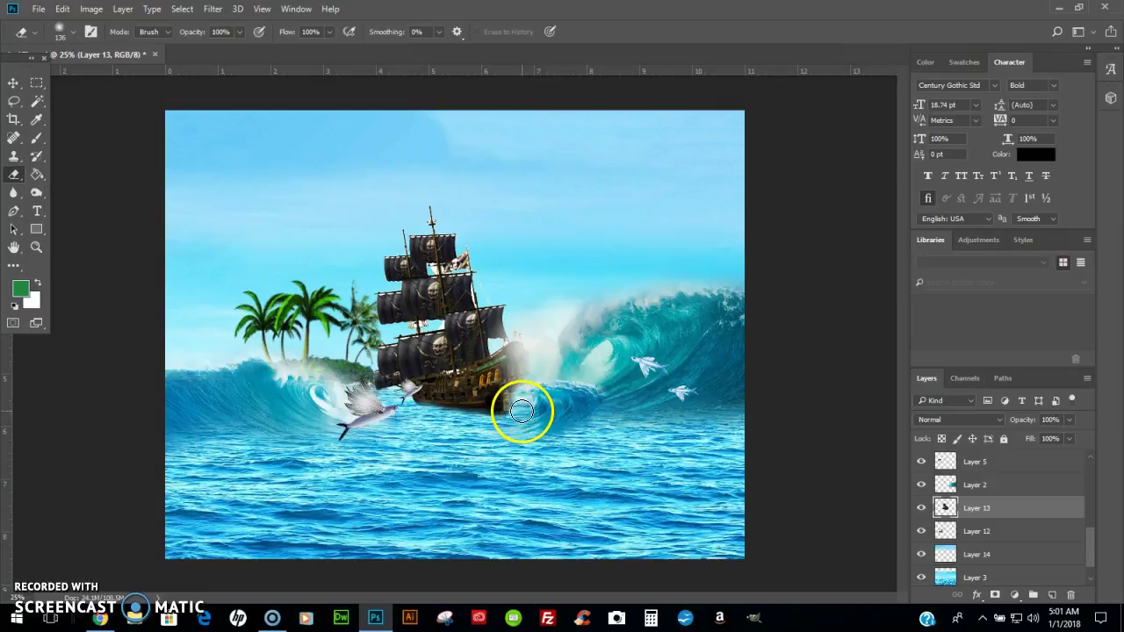
# - Deselect the ship layer and save the composite with Ctrl+S
pyautogui.click(11, 84)
pyautogui.click(135, 188)
pyautogui.hotkey('ctrl', 's')
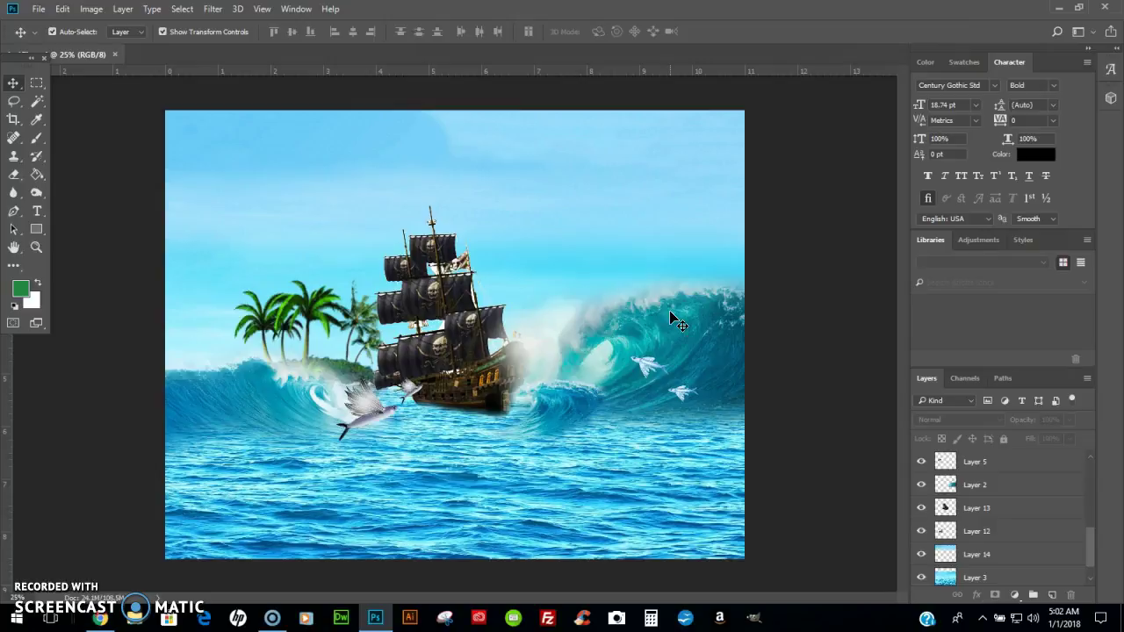
# - Search Google Images for 'birds flying png' in a new Chrome tab
pyautogui.click(101, 618)
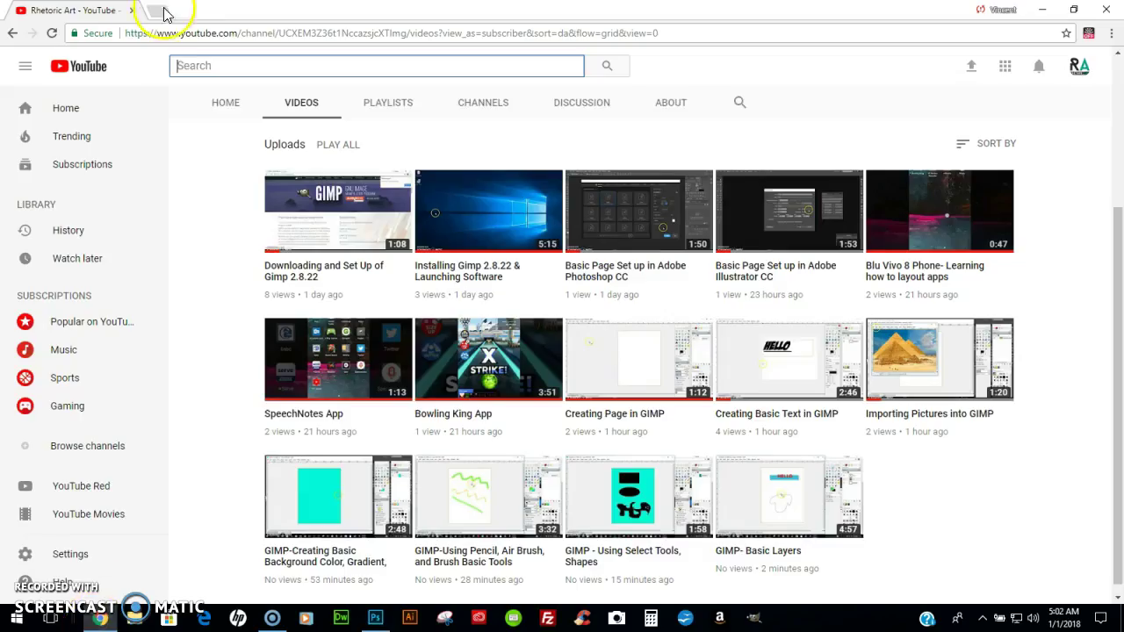
pyautogui.click(159, 10)
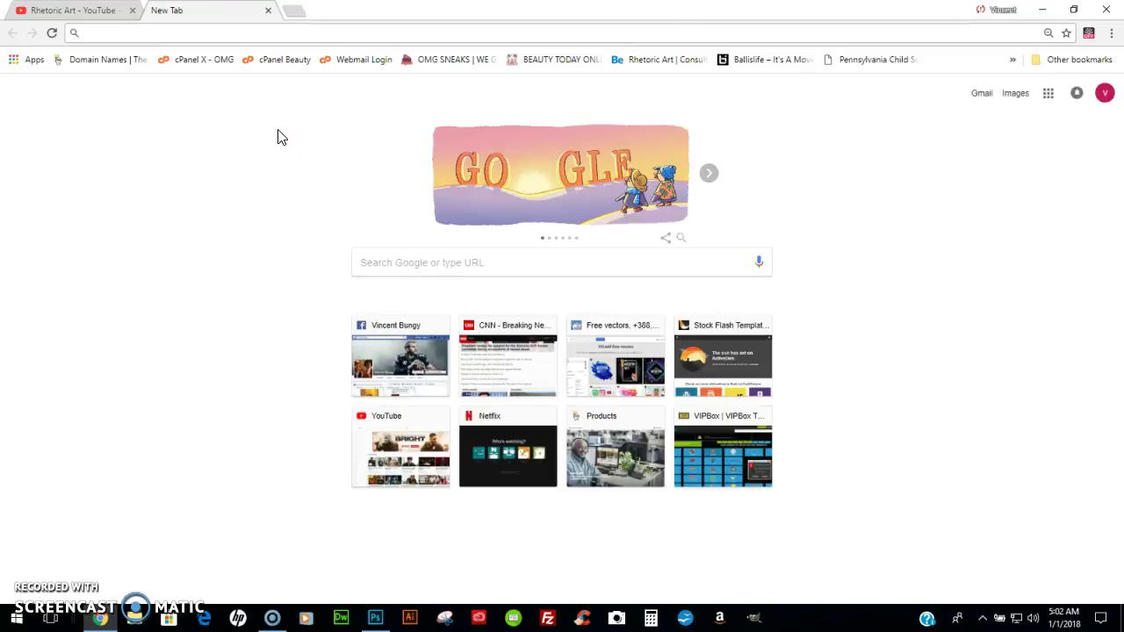
pyautogui.write('bi')
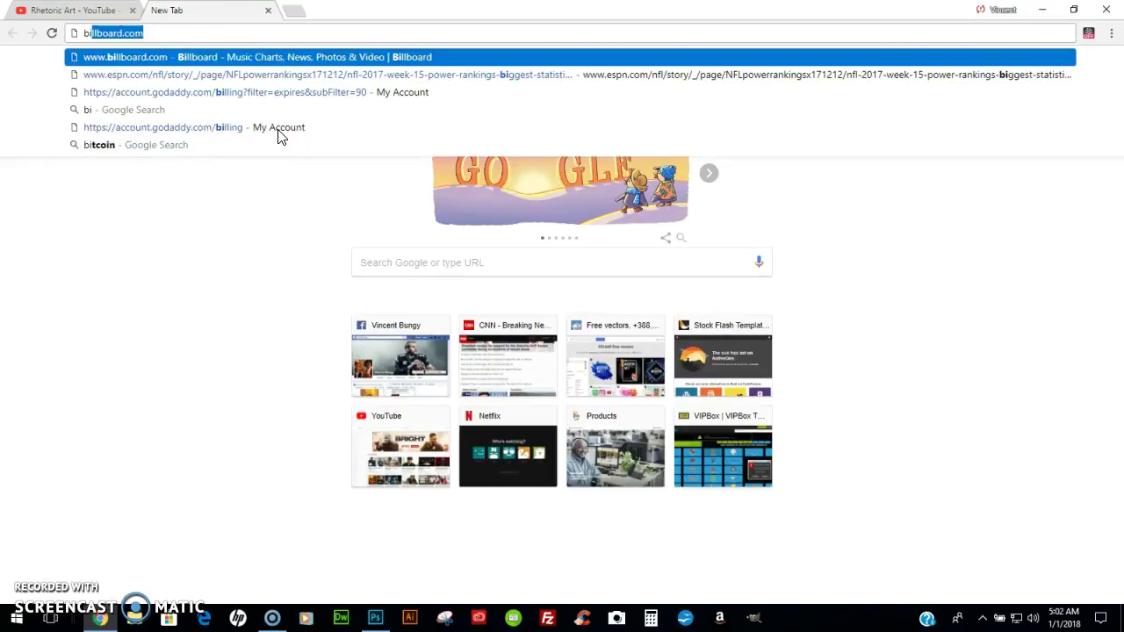
pyautogui.write('rds flying png')
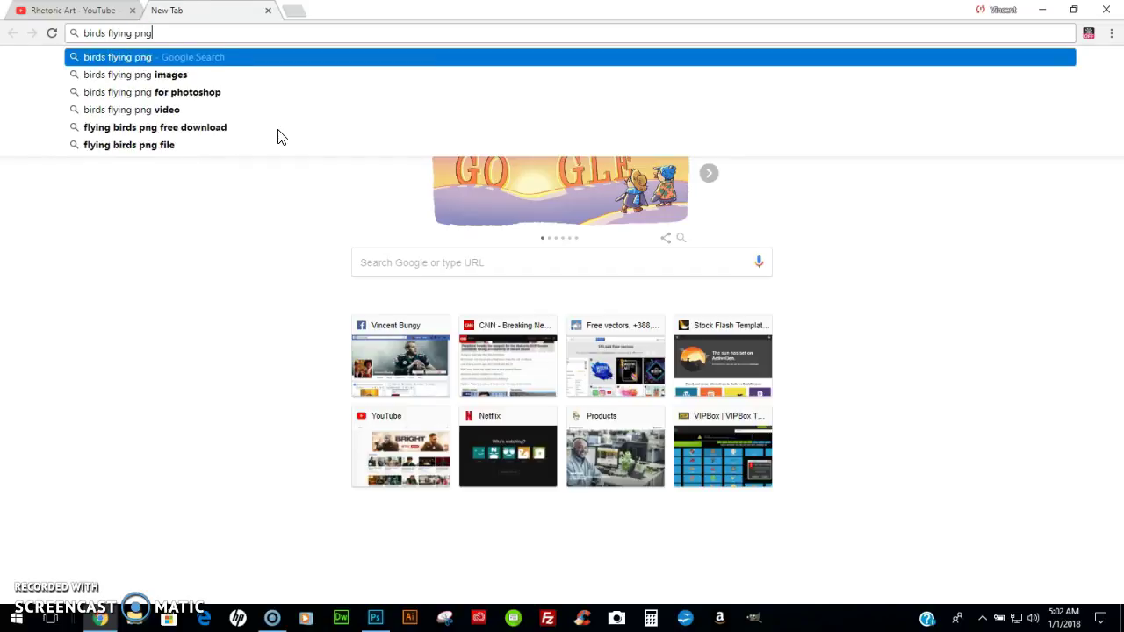
pyautogui.press('Return')
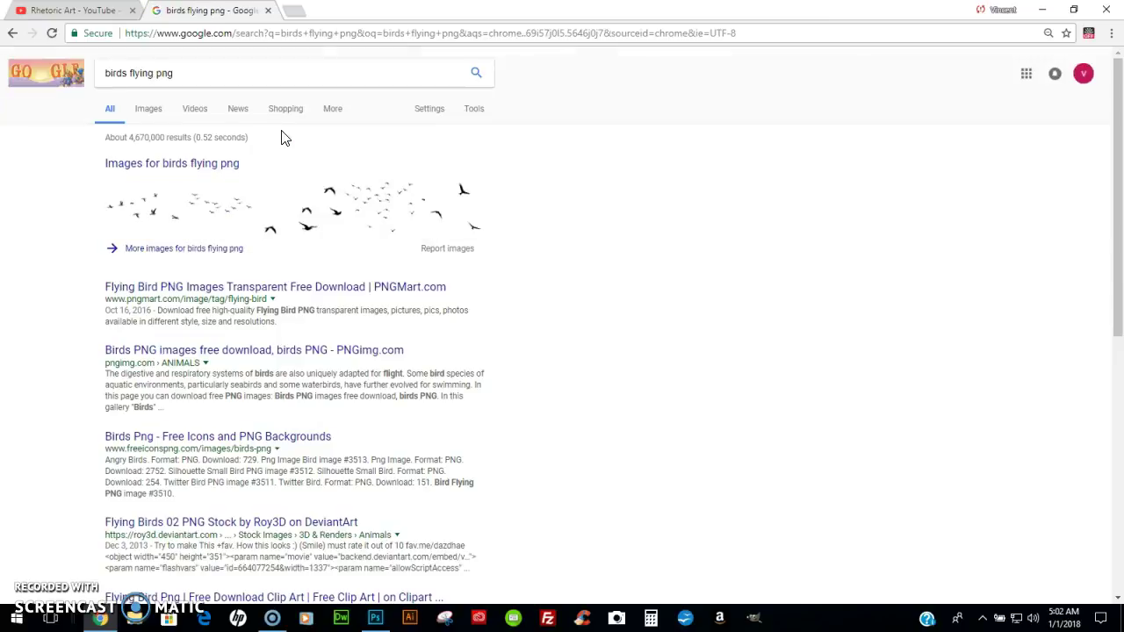
pyautogui.click(150, 109)
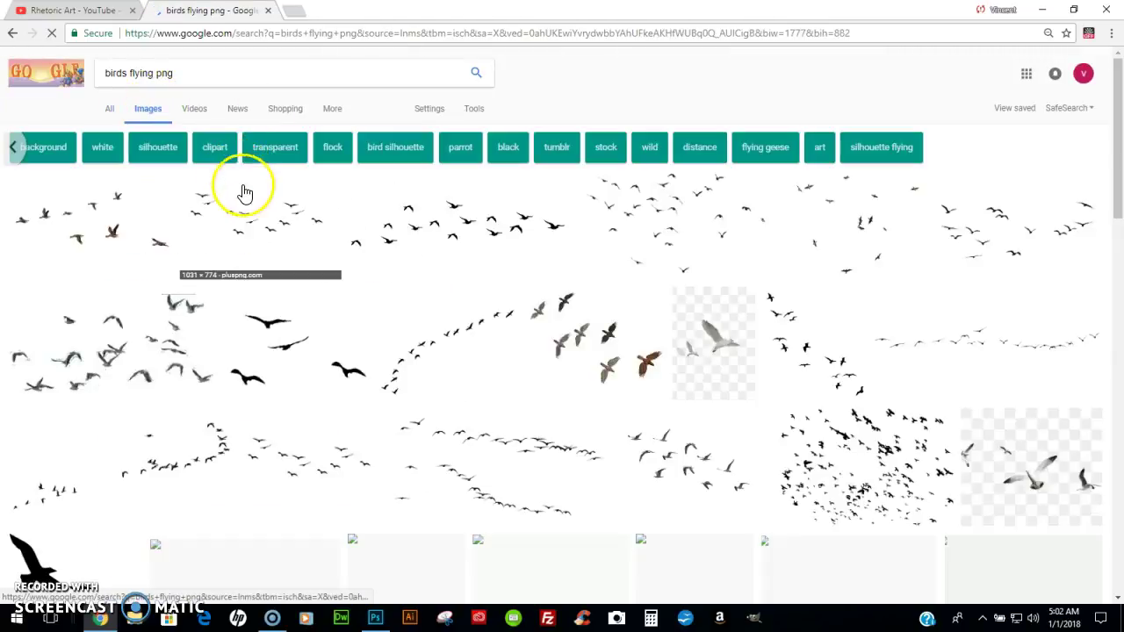
# - Save the transparent bird silhouette PNG into the Pictures folder
pyautogui.click(472, 226)
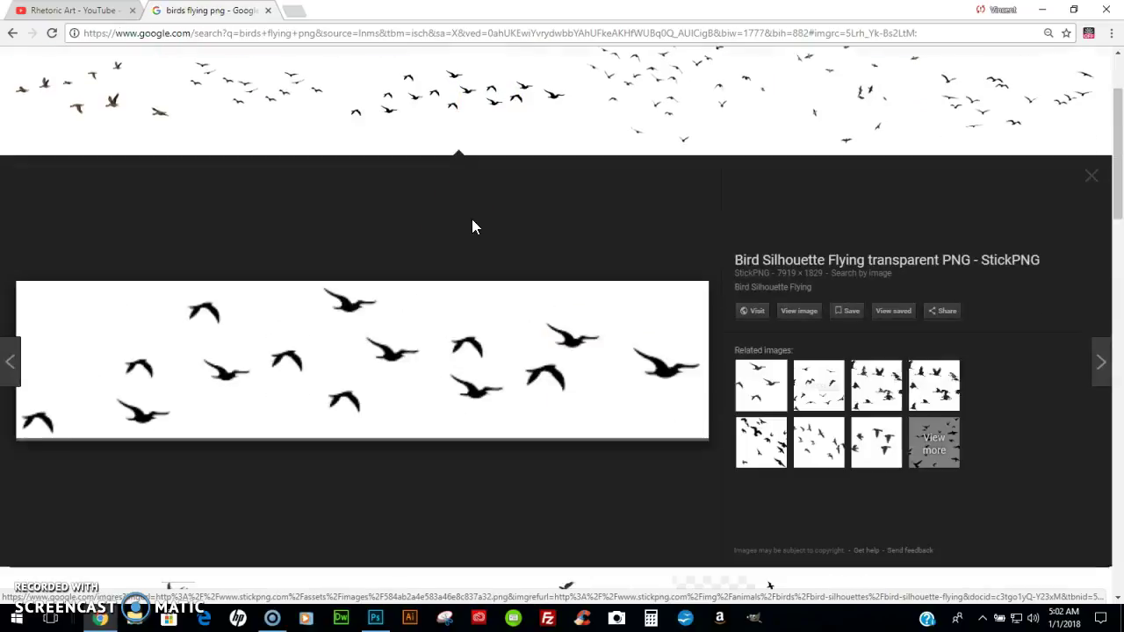
pyautogui.rightClick(350, 351)
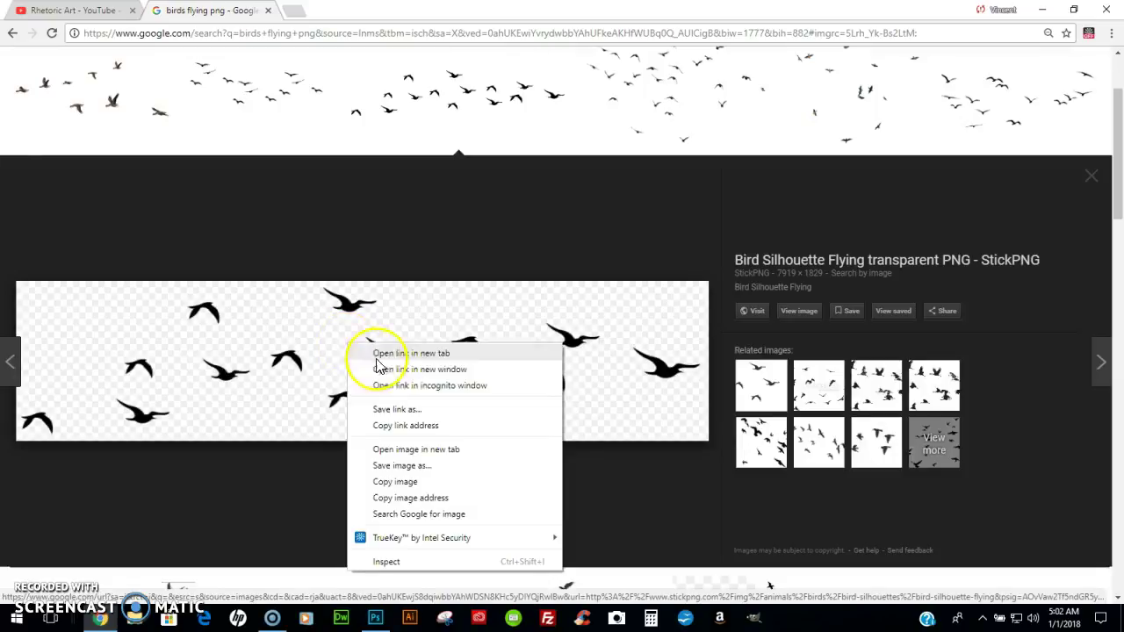
pyautogui.click(416, 466)
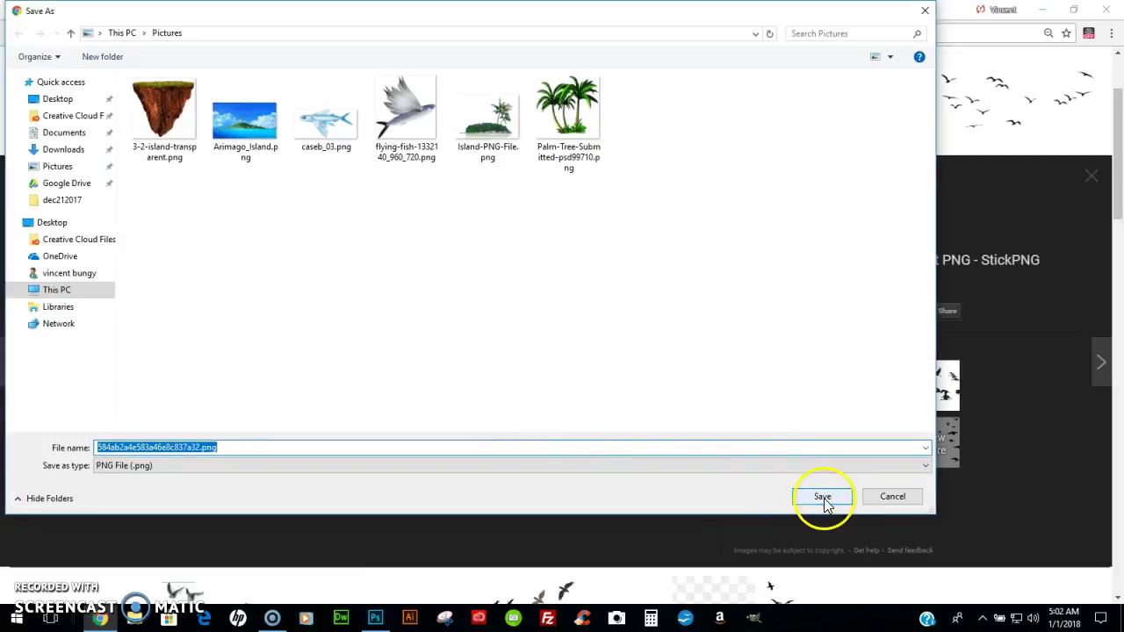
pyautogui.click(824, 497)
pyautogui.click(375, 618)
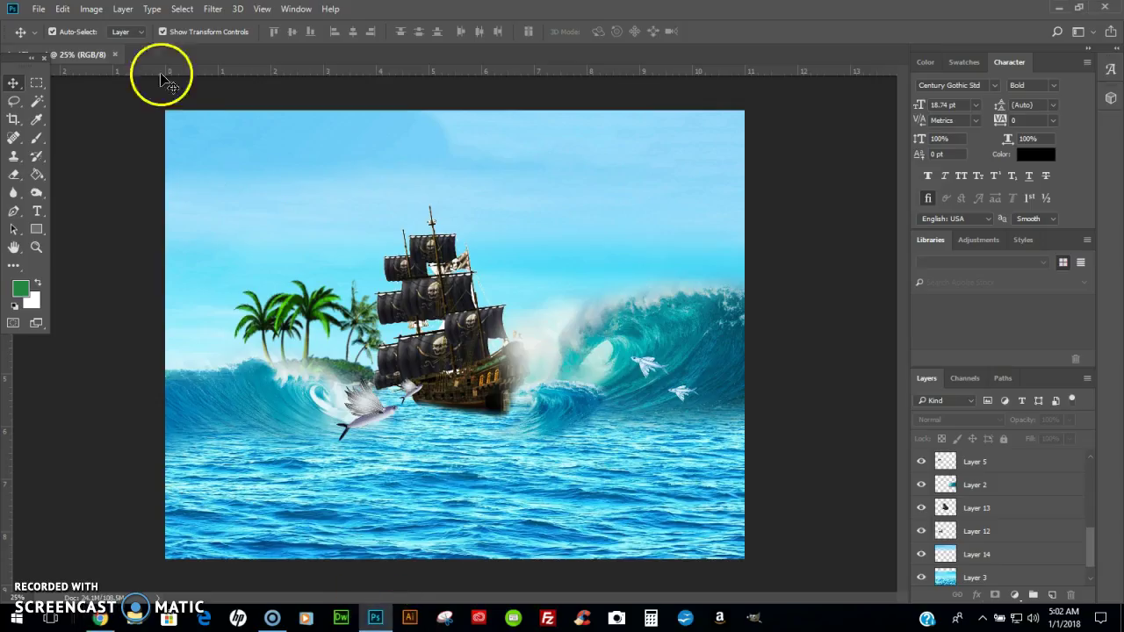
# - Open the downloaded bird PNG from the Pictures folder
pyautogui.click(39, 9)
pyautogui.click(43, 33)
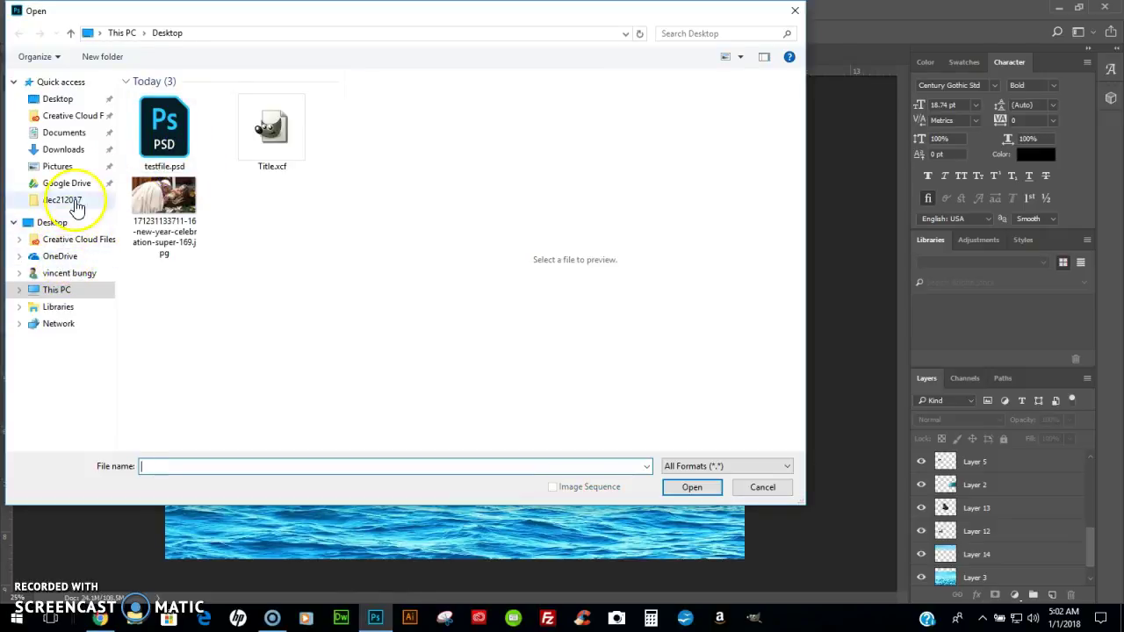
pyautogui.click(66, 166)
pyautogui.doubleClick(171, 226)
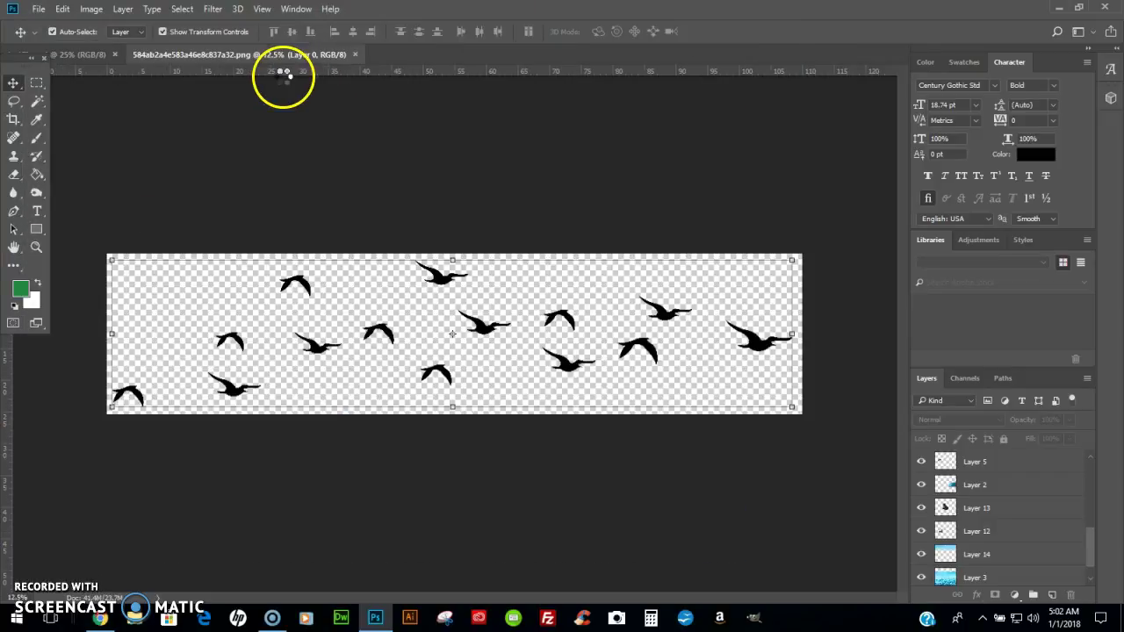
# - Drag the birds into the pirate composite as Layer 17 across the sky
pyautogui.moveTo(266, 53); pyautogui.dragTo(571, 201)
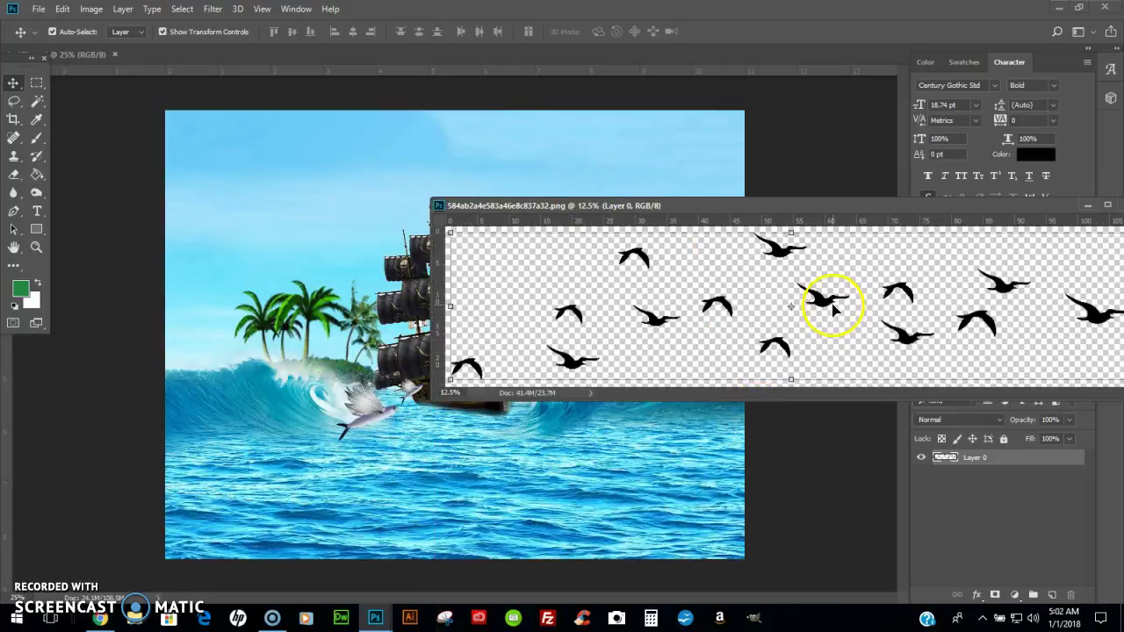
pyautogui.moveTo(835, 309); pyautogui.dragTo(540, 294)
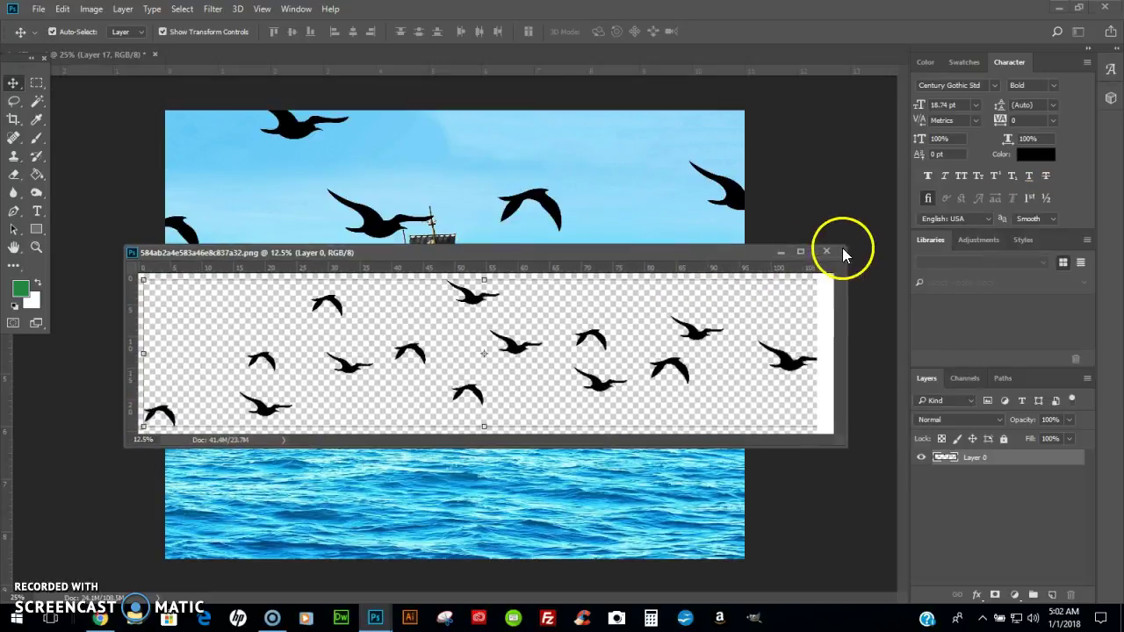
pyautogui.click(833, 250)
# - Shrink the birds to a small flock of about 20% and place it above the ship, without rotation
pyautogui.hotkey('ctrl', 't')
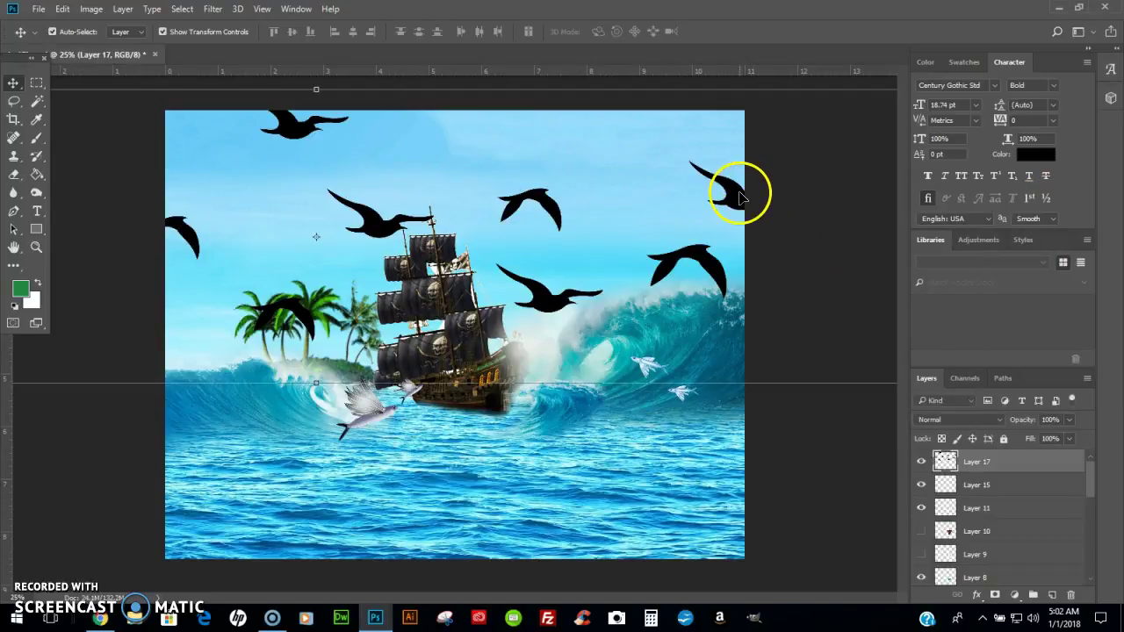
pyautogui.moveTo(722, 176); pyautogui.dragTo(495, 259)
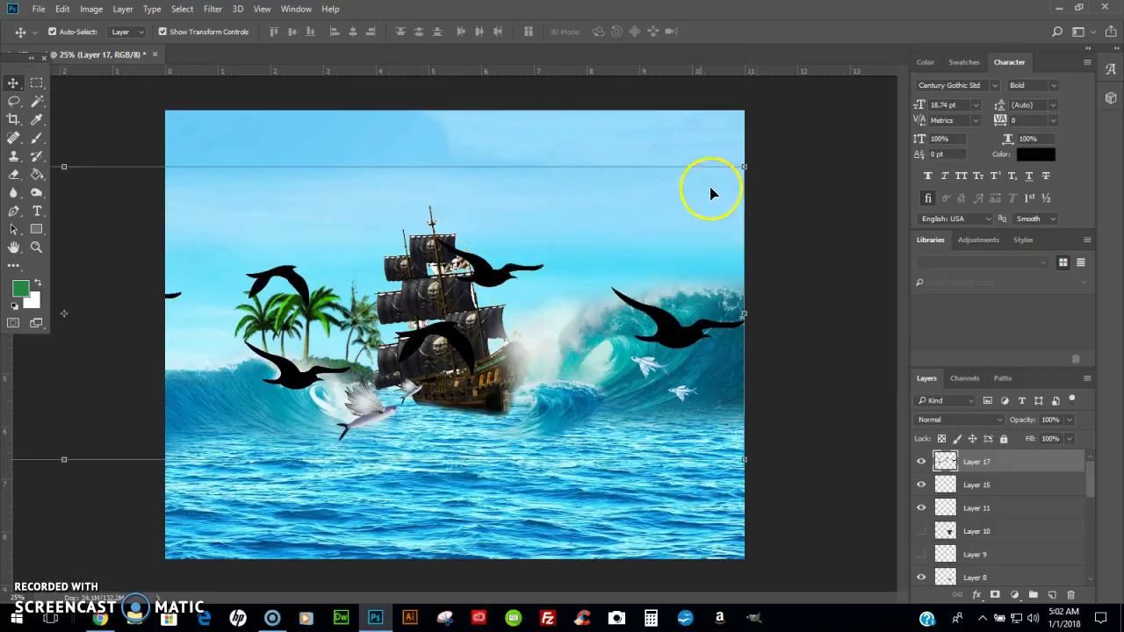
pyautogui.moveTo(746, 167); pyautogui.dragTo(646, 236)
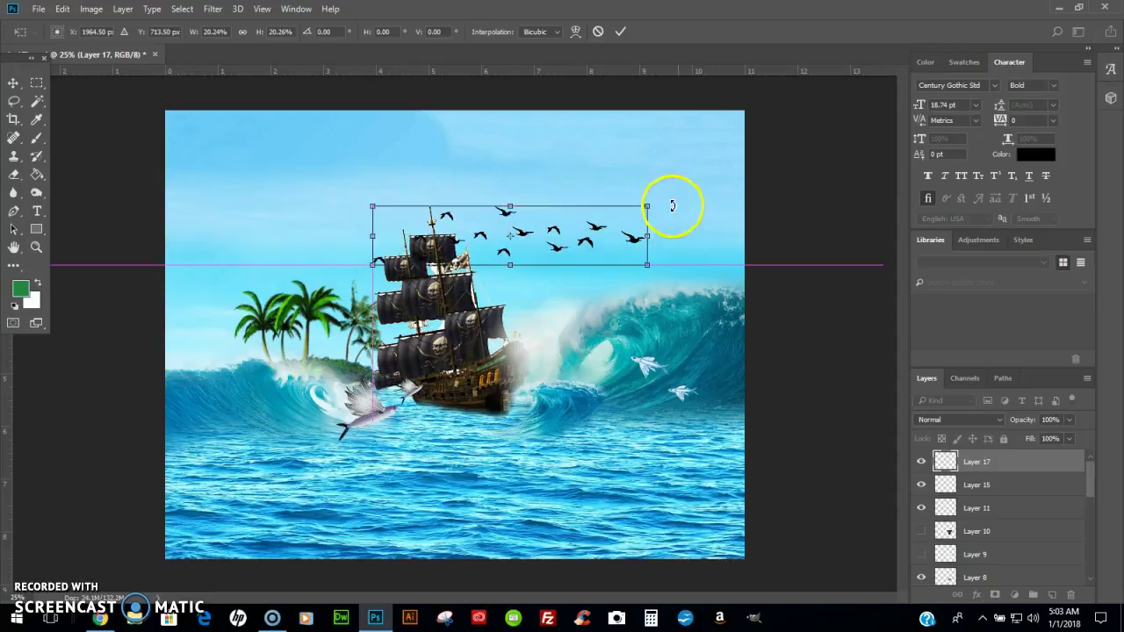
pyautogui.moveTo(665, 193); pyautogui.dragTo(654, 169)
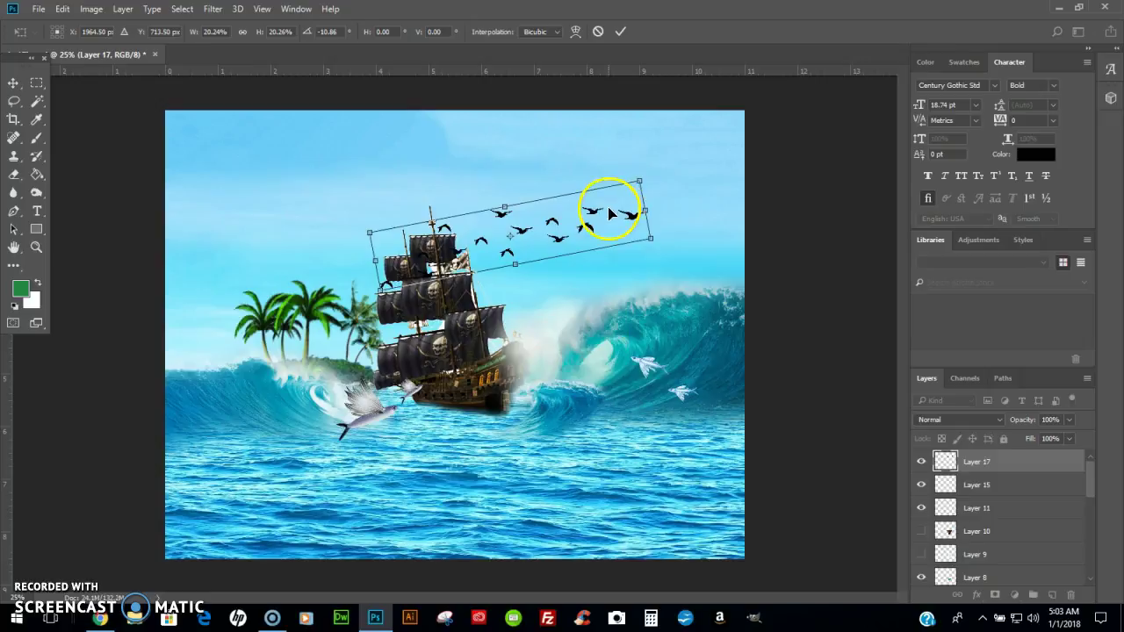
pyautogui.hotkey('ctrl', 'z')
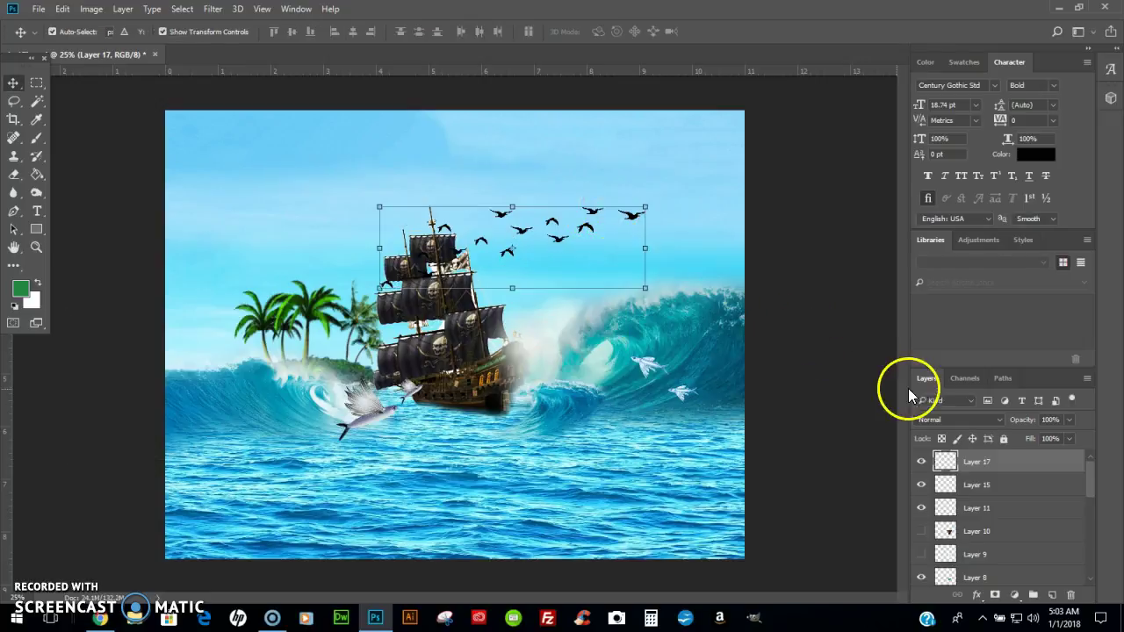
# - Set the birds layer to 59% opacity and move it below Layer 6 in the stack
pyautogui.click(1069, 420)
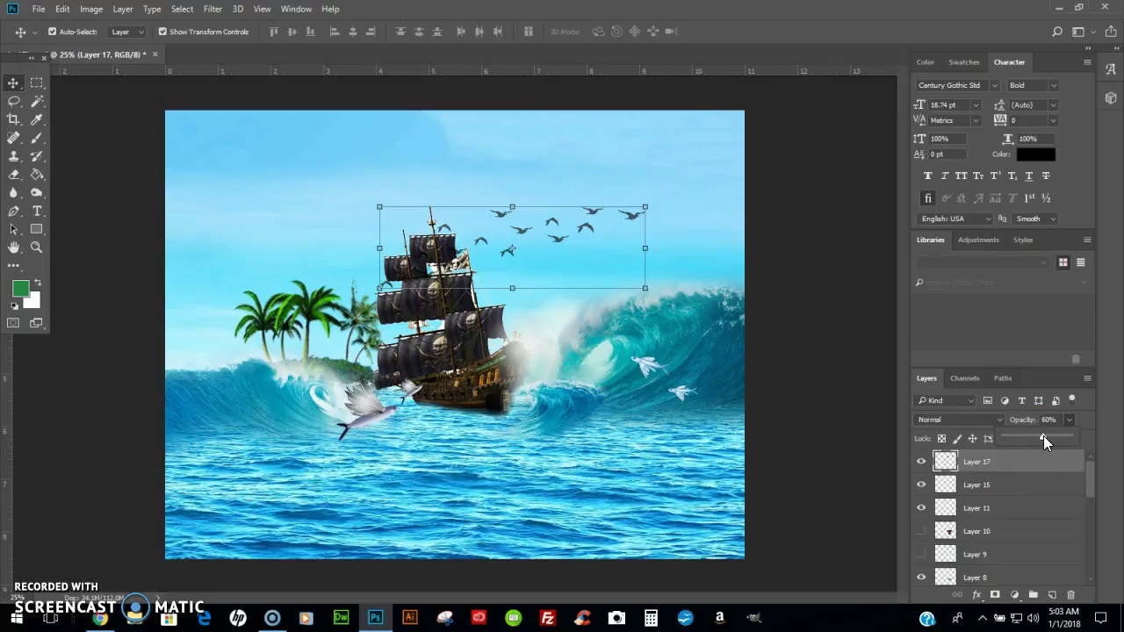
pyautogui.click(1043, 436)
pyautogui.moveTo(1035, 462); pyautogui.dragTo(1000, 547)
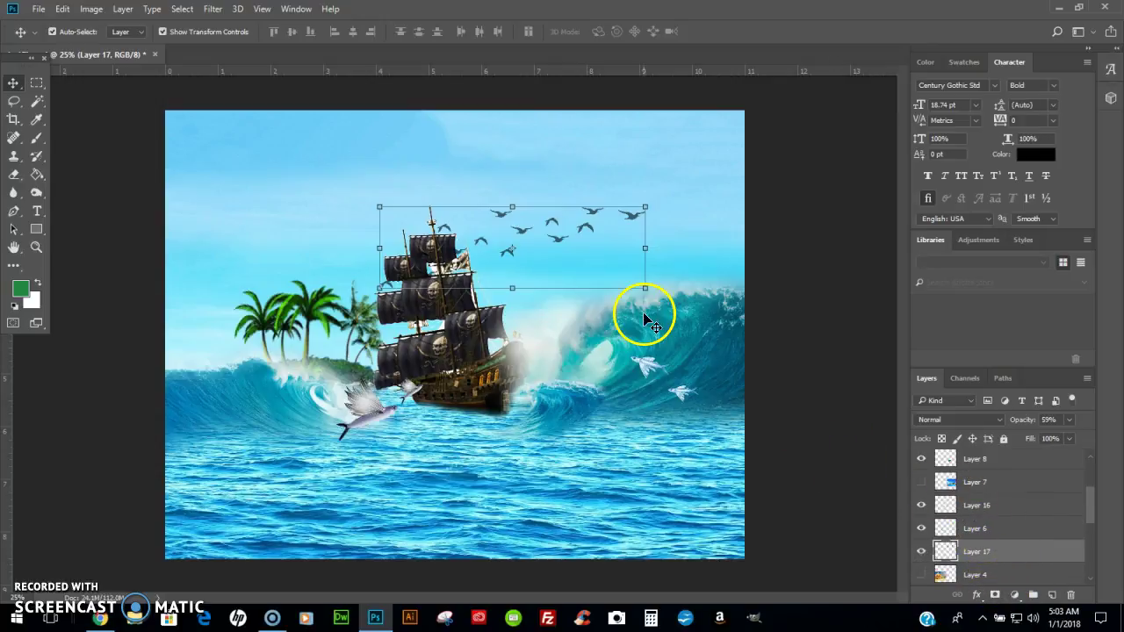
# - Duplicate the bird flock and move the copy to the left
pyautogui.moveTo(509, 268); pyautogui.dragTo(267, 205)
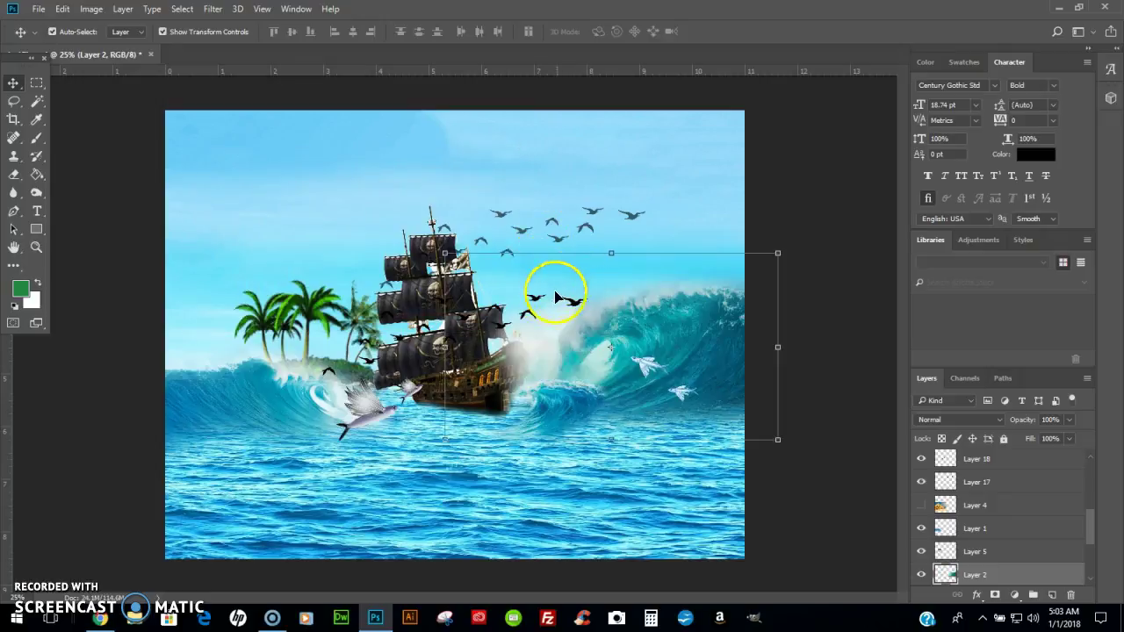
pyautogui.moveTo(538, 299); pyautogui.dragTo(447, 142)
pyautogui.click(442, 168)
pyautogui.click(463, 163)
pyautogui.press('Return')
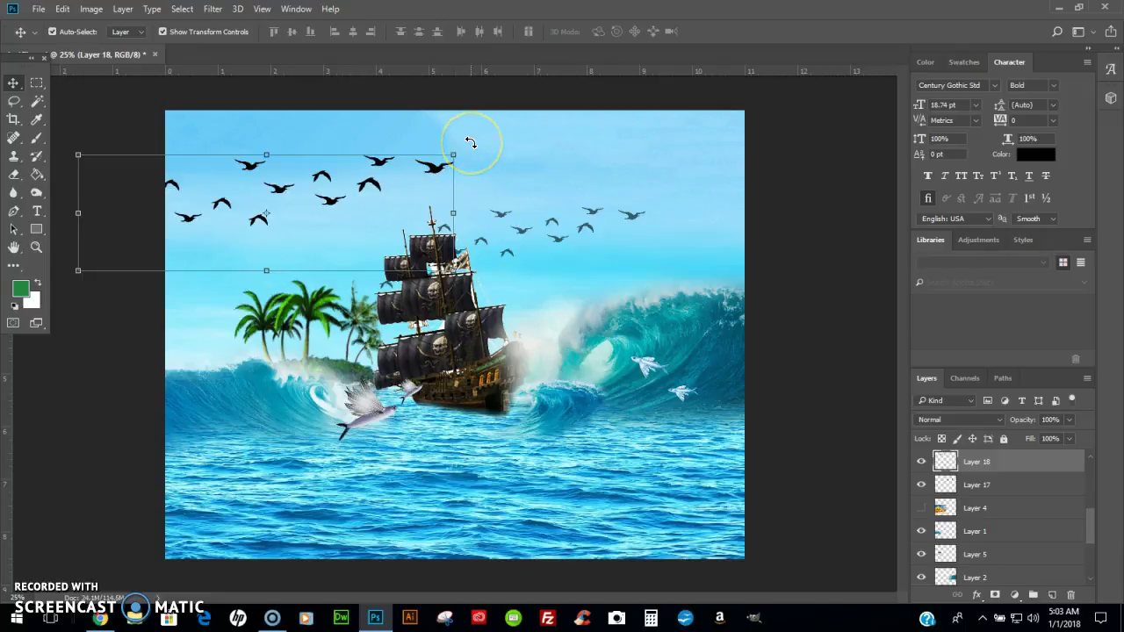
# - Tilt the copied flock about 8° counter-clockwise in the upper-left sky and save
pyautogui.moveTo(471, 141); pyautogui.dragTo(458, 113)
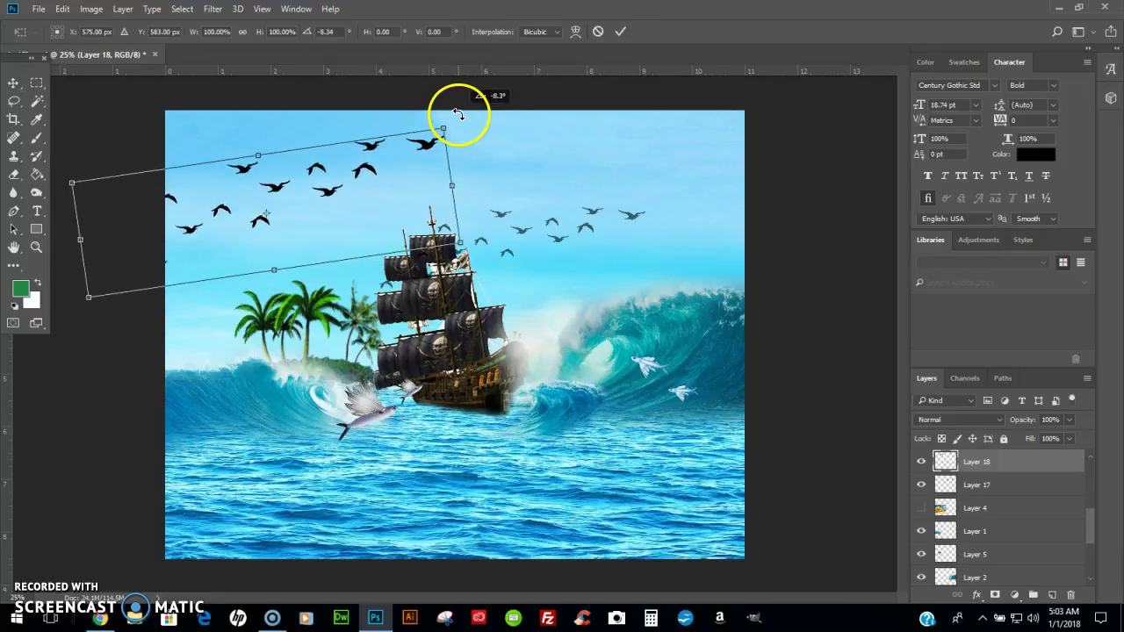
pyautogui.moveTo(371, 188); pyautogui.dragTo(348, 218)
pyautogui.press('Return')
pyautogui.hotkey('ctrl', 's')
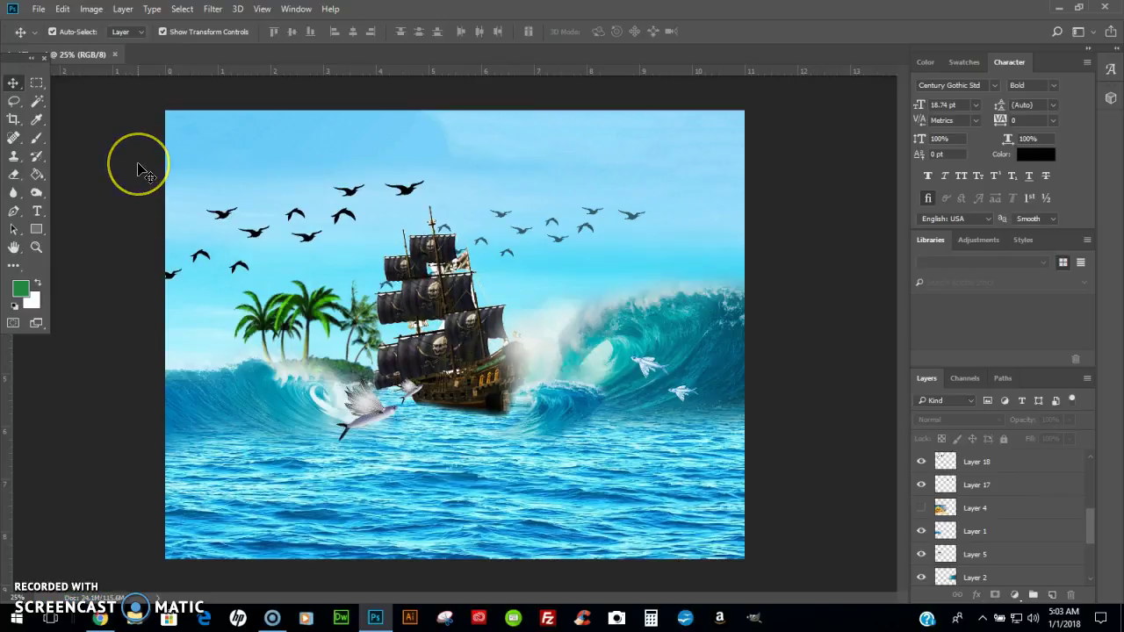
# - Resize the Pirates text to 100 pt and move it to the lower centre of the sea
pyautogui.click(37, 211)
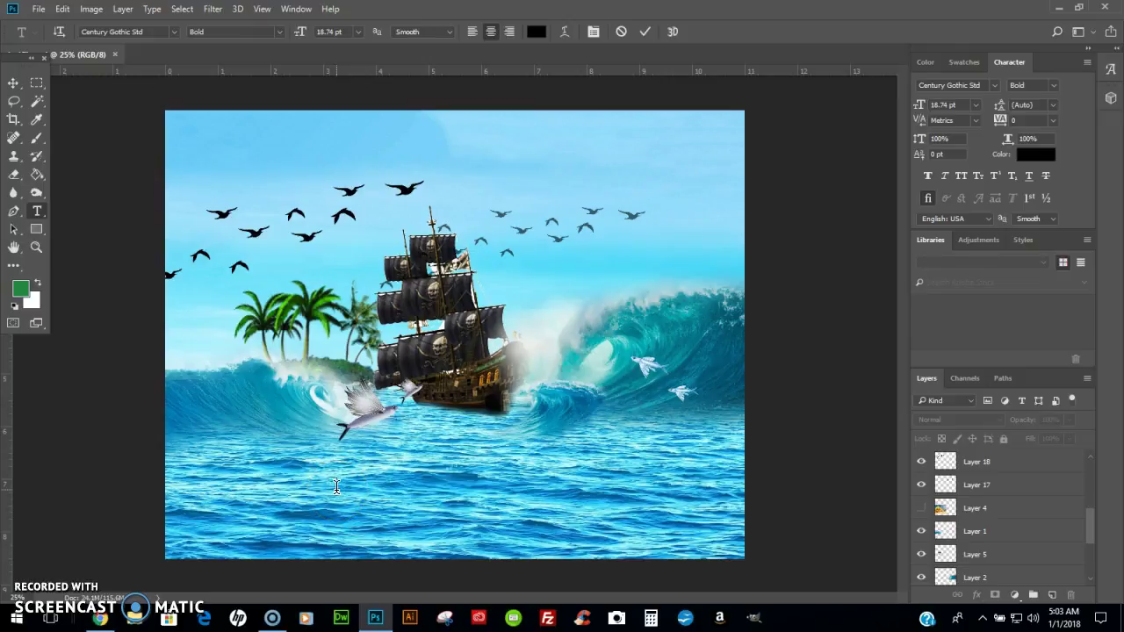
pyautogui.hotkey('ctrl', 'shift', 'alt', 'n')
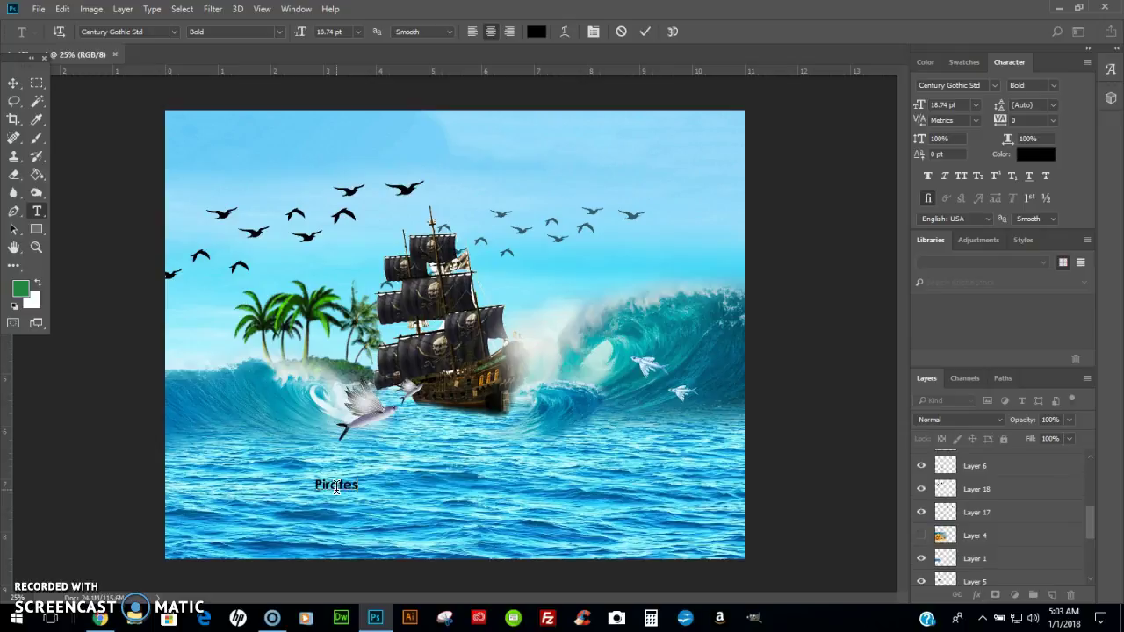
pyautogui.hotkey('ctrl', 'a')
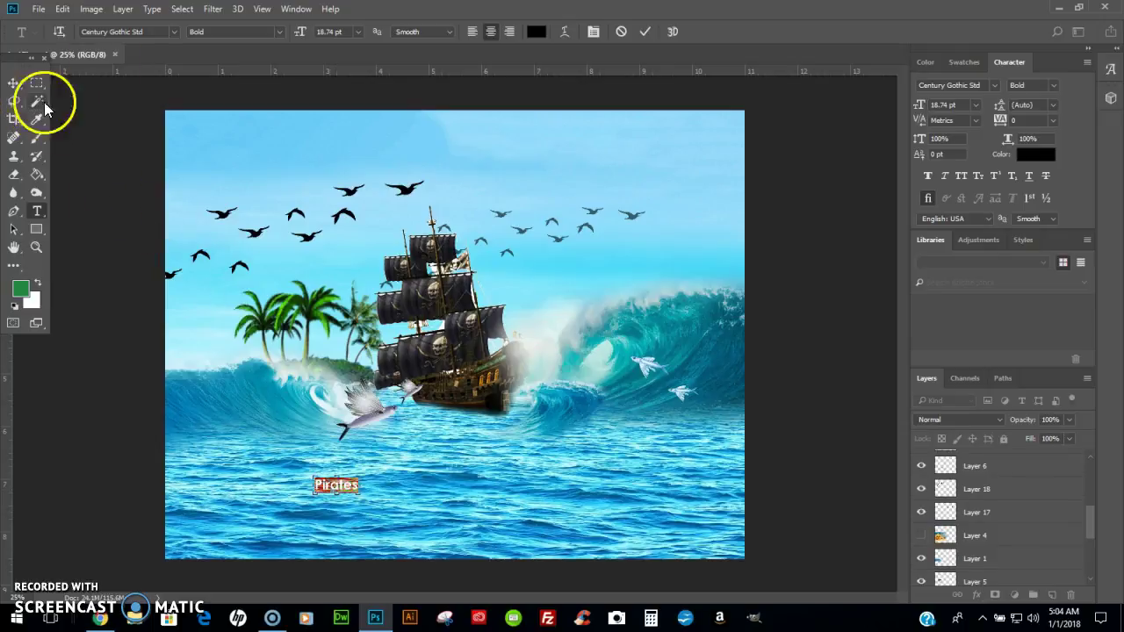
pyautogui.click(328, 31)
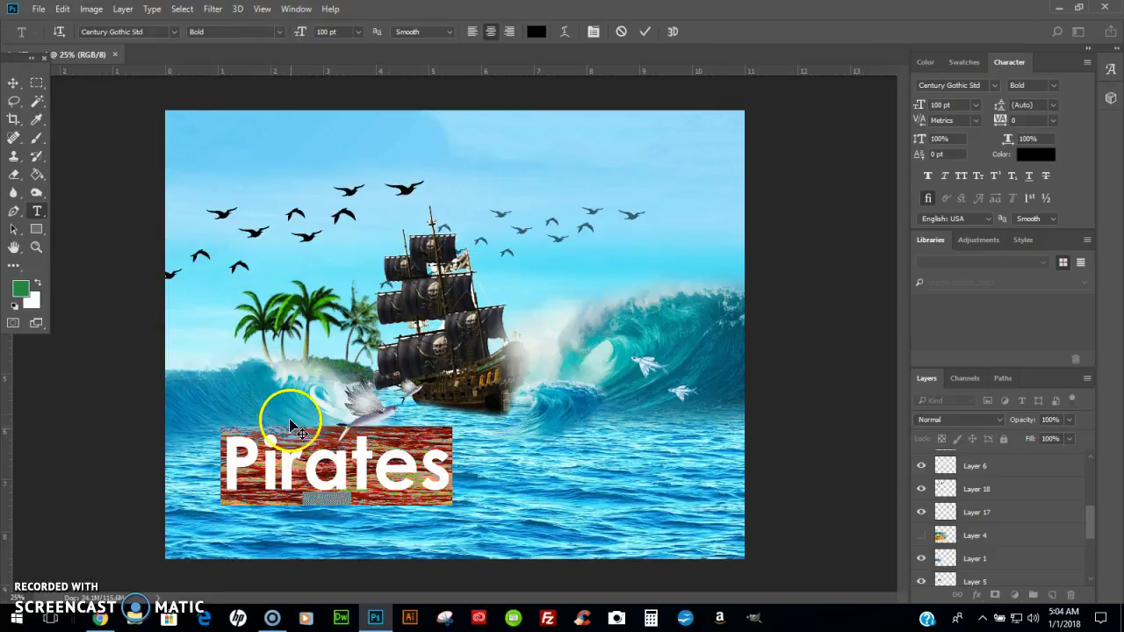
pyautogui.moveTo(325, 427); pyautogui.dragTo(439, 396)
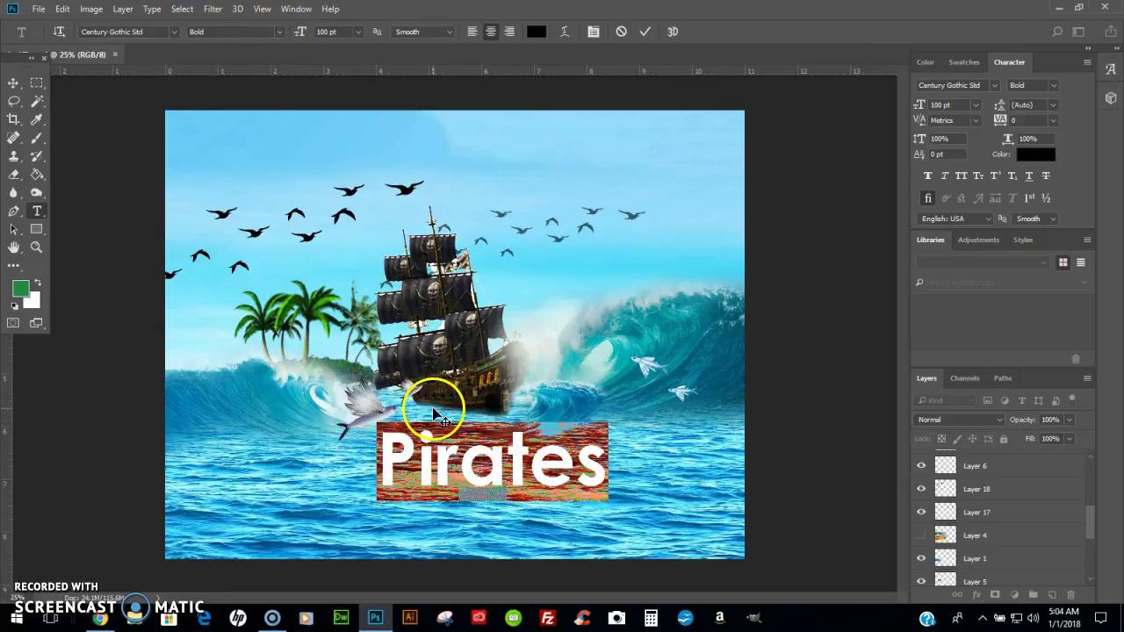
# - Preview font families such as BadaBoom BB and BacktalkSerif BTN on the Pirates title
pyautogui.click(176, 33)
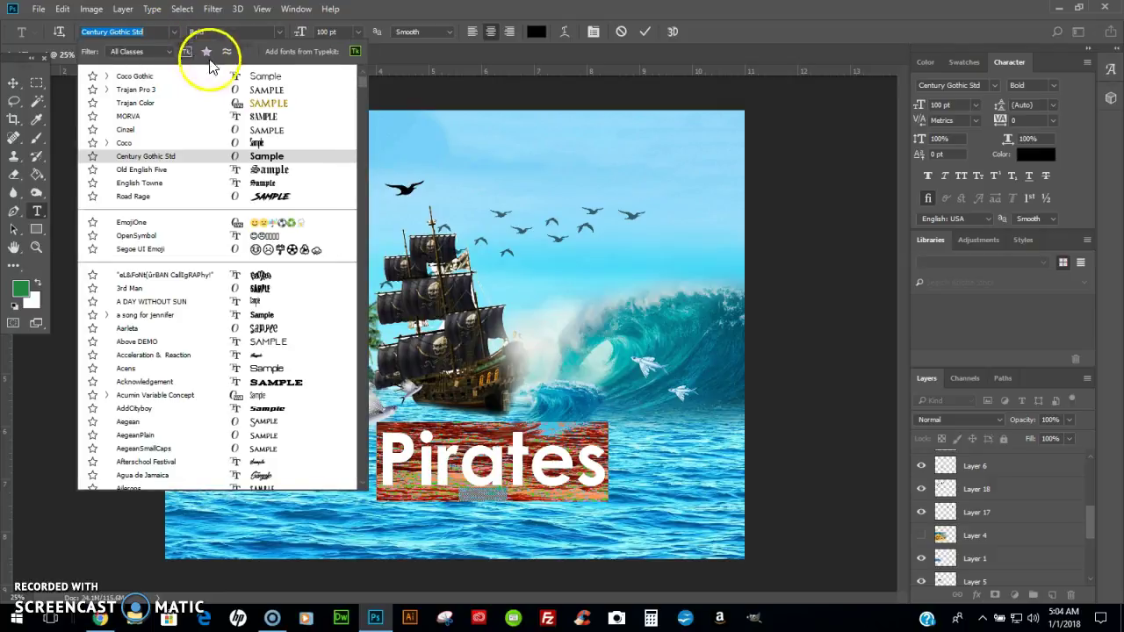
pyautogui.moveTo(363, 84); pyautogui.dragTo(363, 140)
pyautogui.click(359, 153)
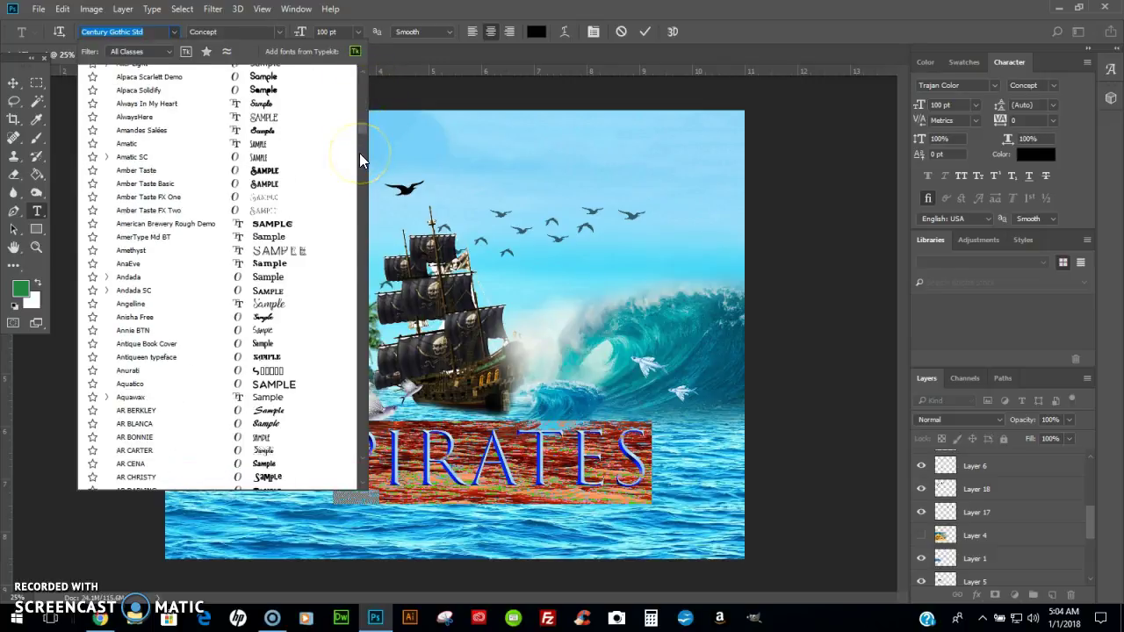
pyautogui.click(359, 152)
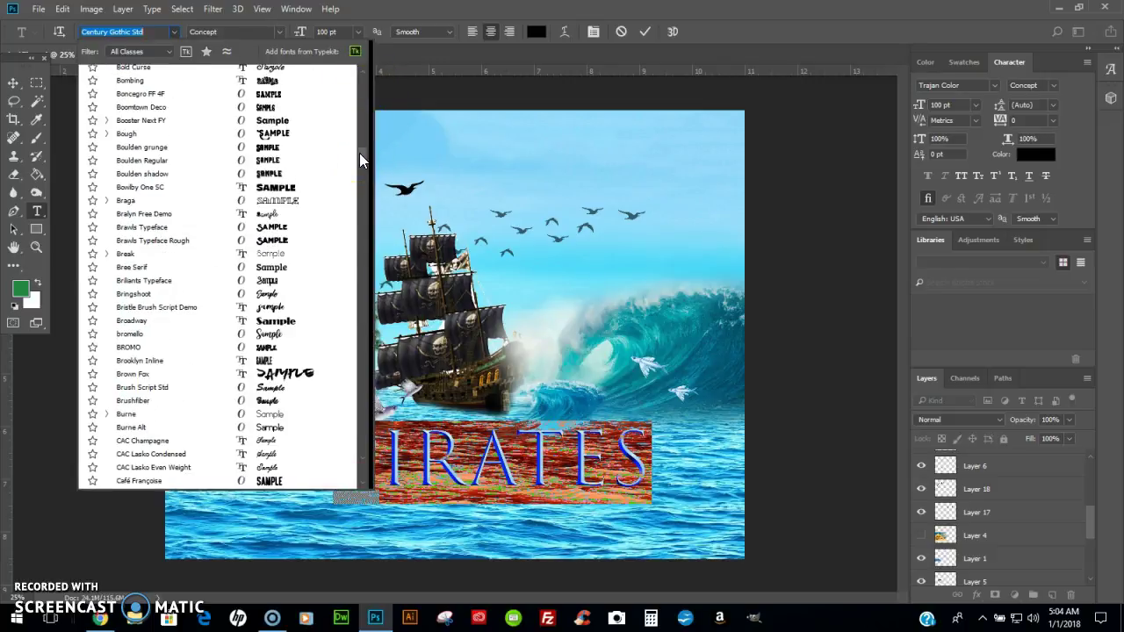
pyautogui.scroll(-1, 359, 159)
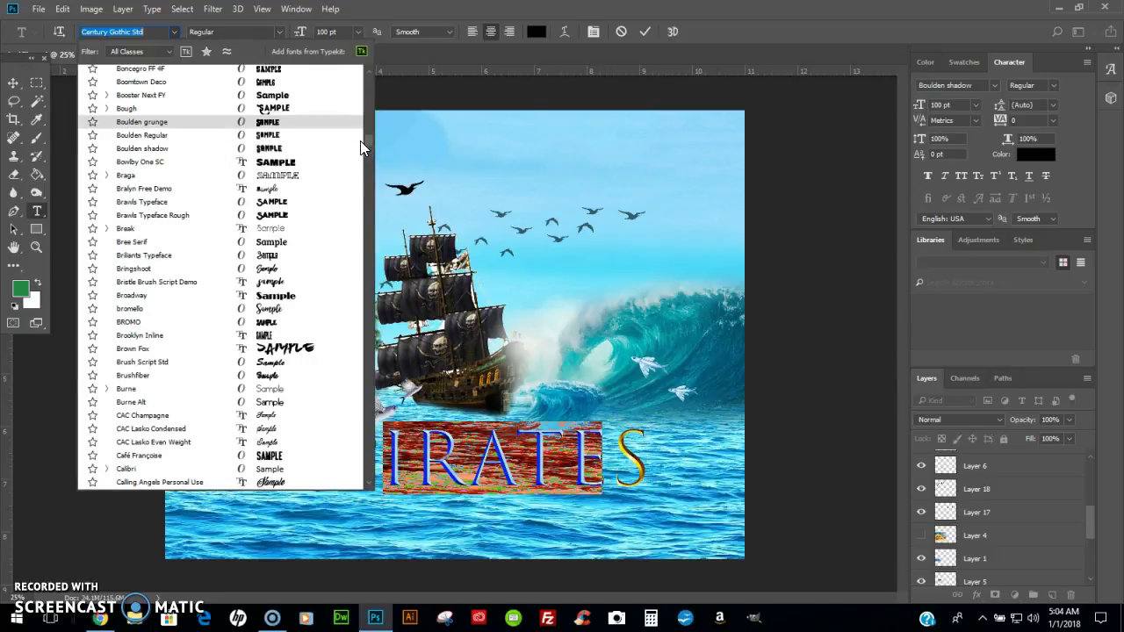
pyautogui.scroll(10, 360, 147)
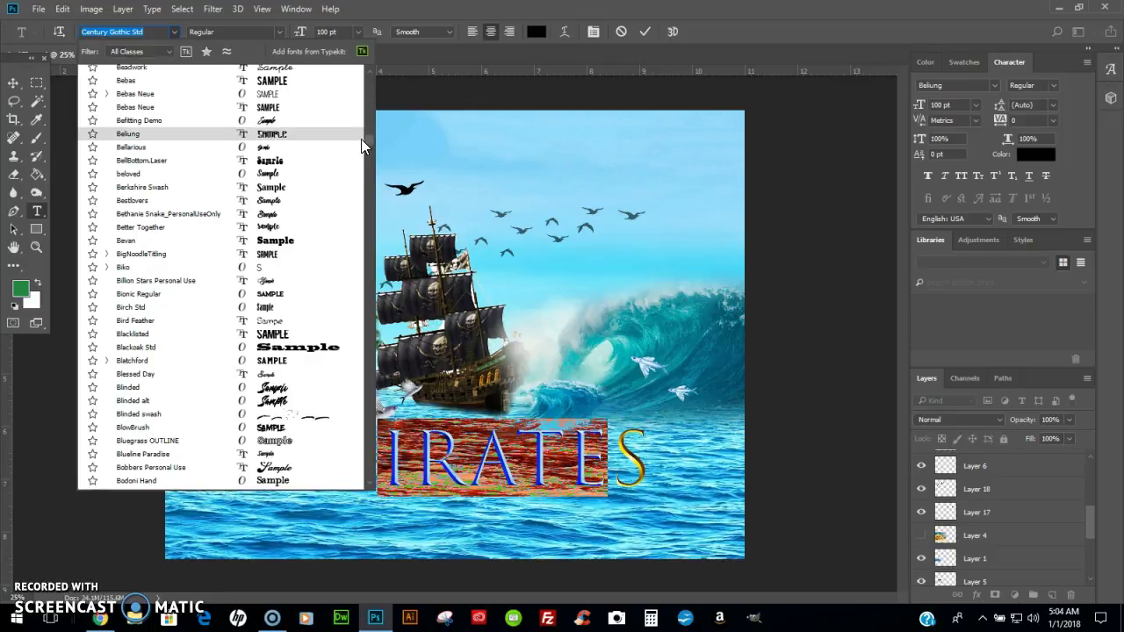
pyautogui.scroll(5, 362, 137)
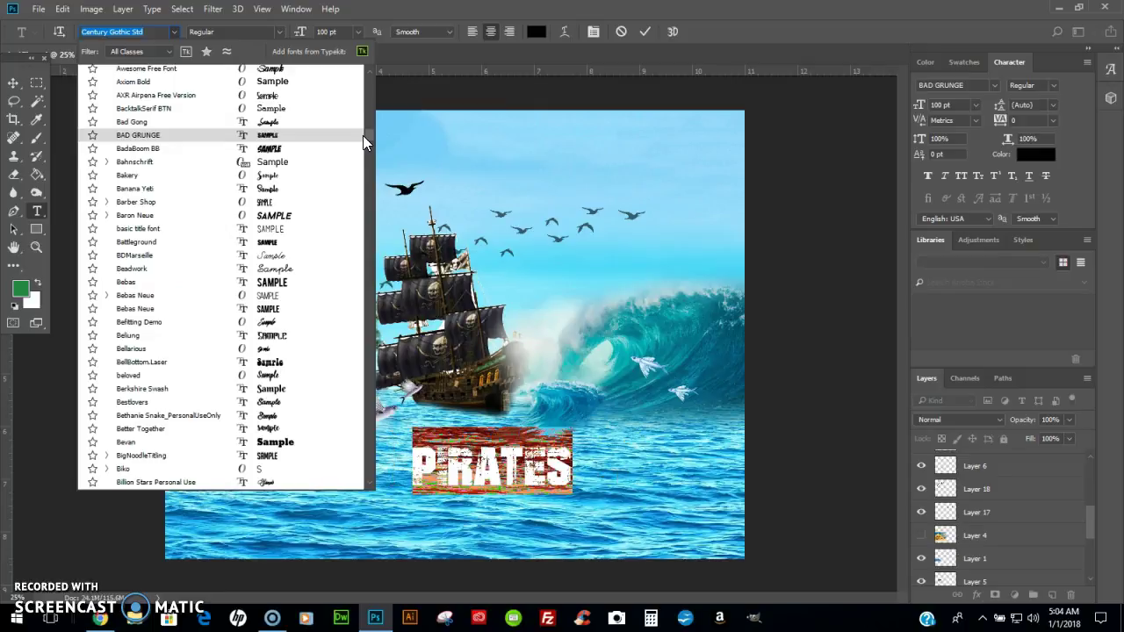
pyautogui.click(313, 150)
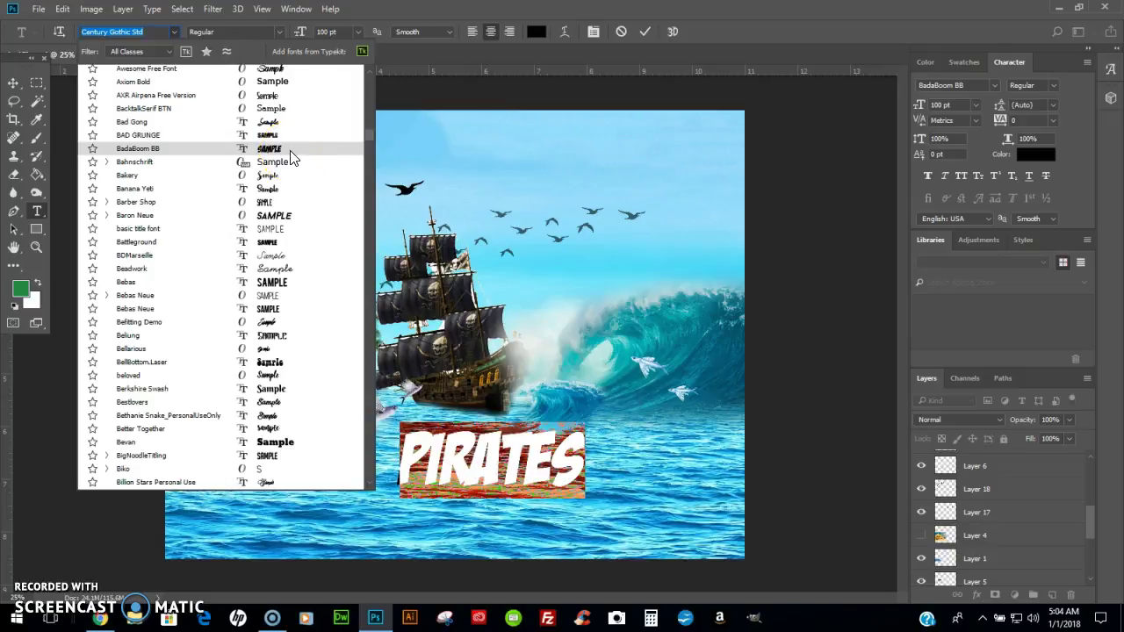
pyautogui.scroll(1, 292, 158)
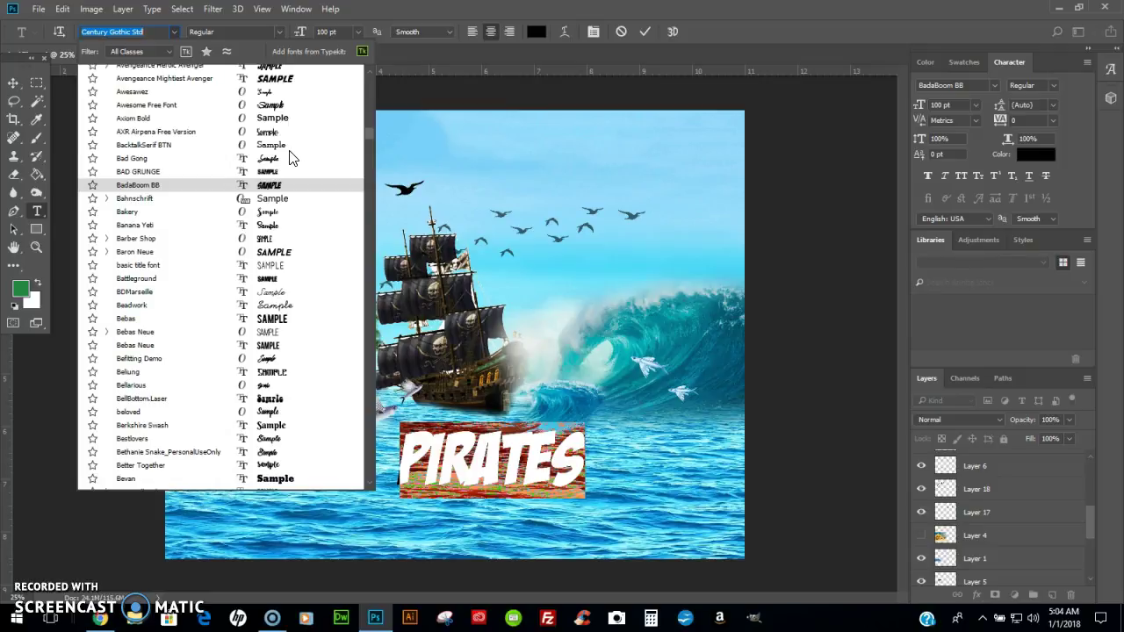
pyautogui.click(369, 131)
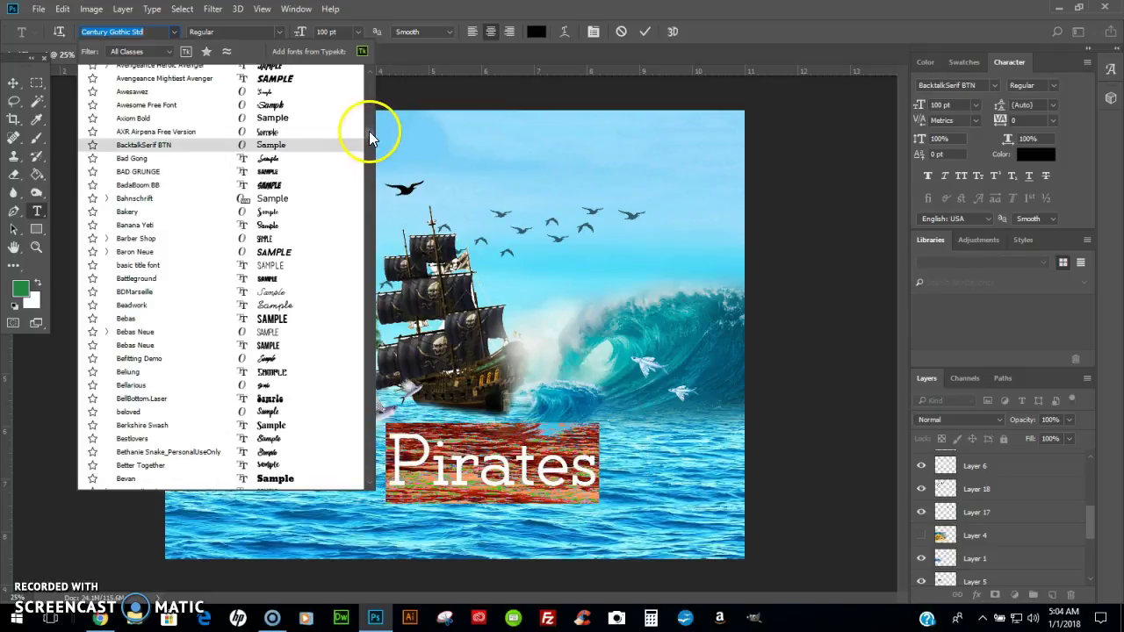
pyautogui.click(371, 114)
# - Set the Pirates title font to Alfa Slab One
pyautogui.scroll(2, 372, 119)
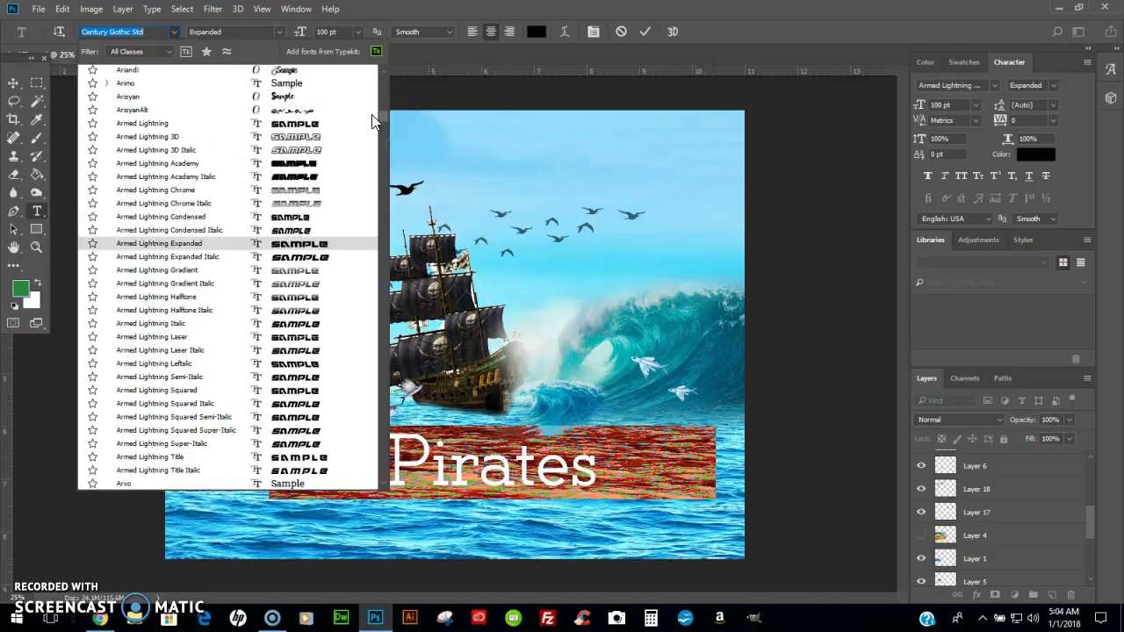
pyautogui.scroll(4, 375, 110)
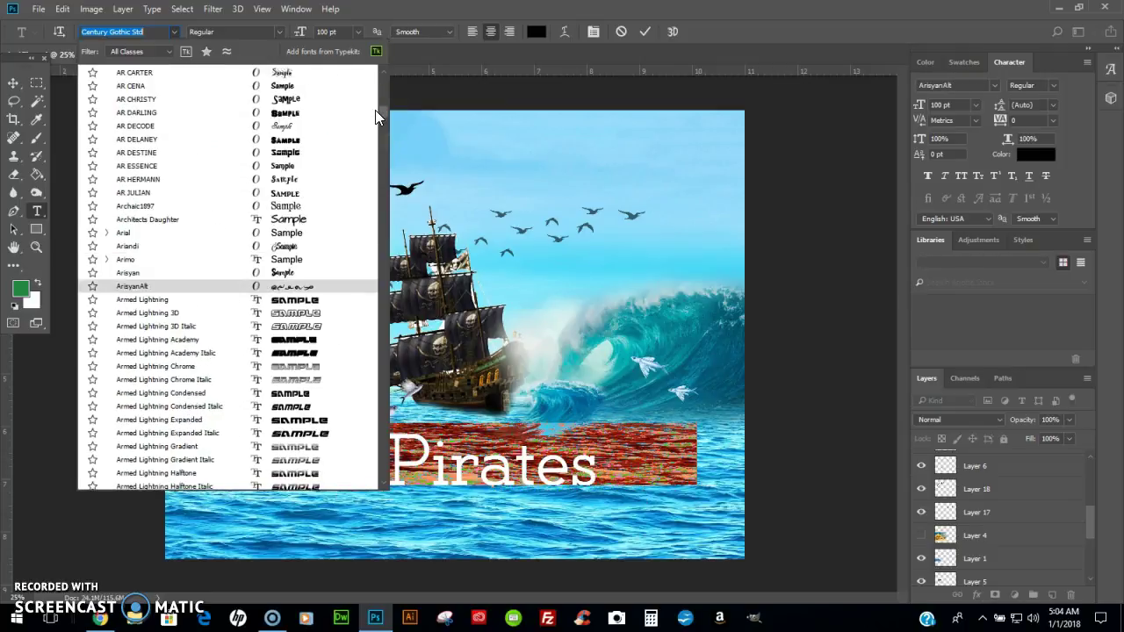
pyautogui.scroll(4, 378, 105)
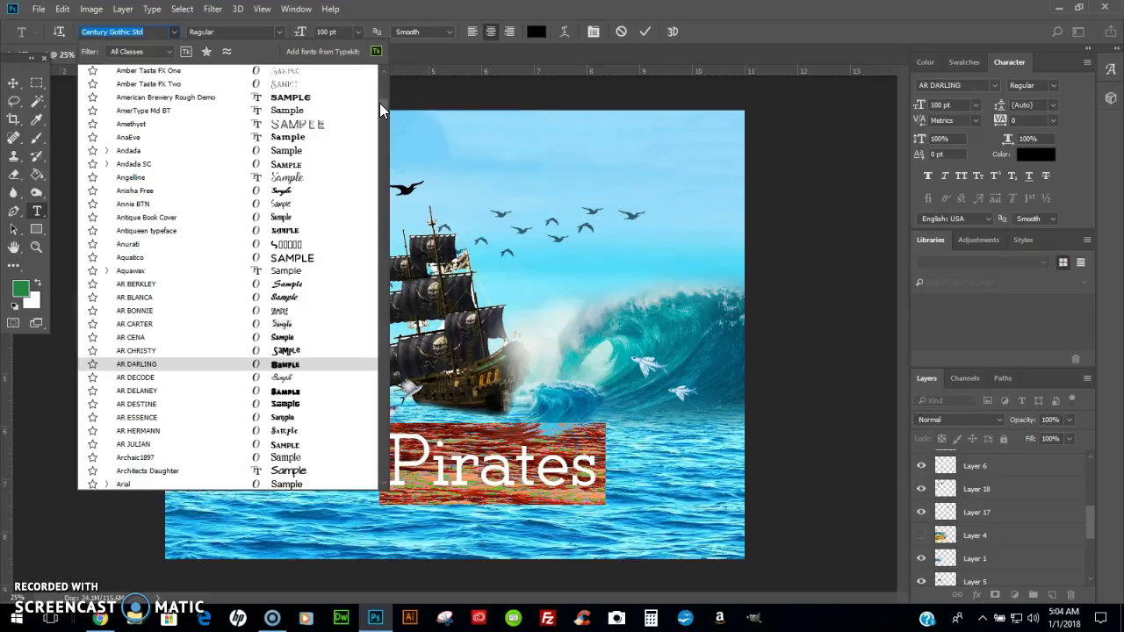
pyautogui.scroll(6, 381, 100)
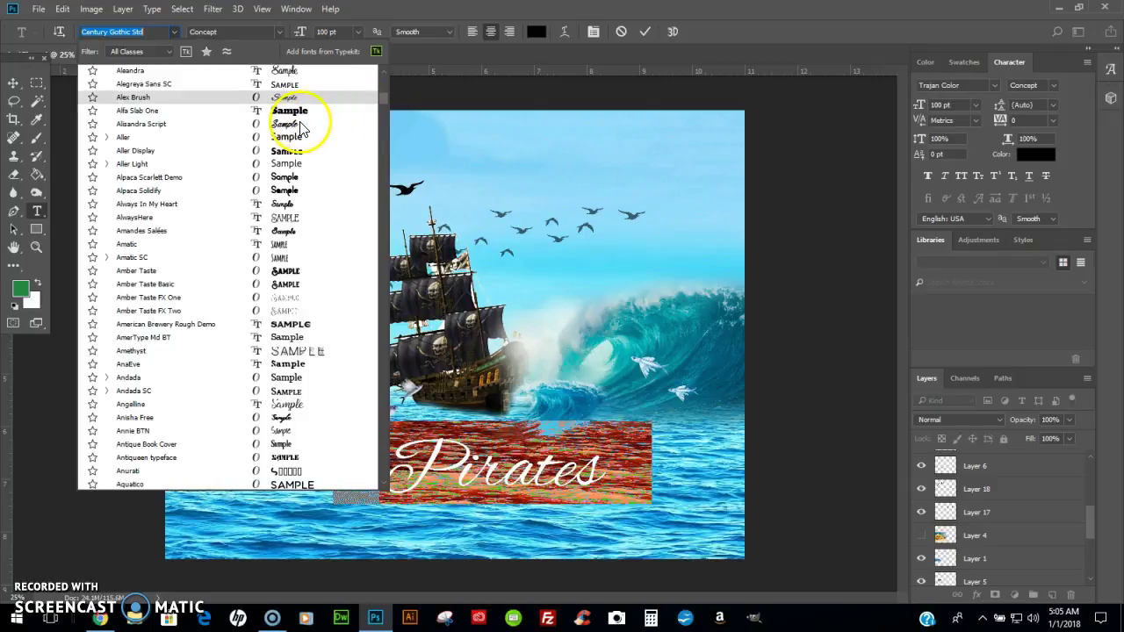
pyautogui.press('Down')
pyautogui.press('Down')
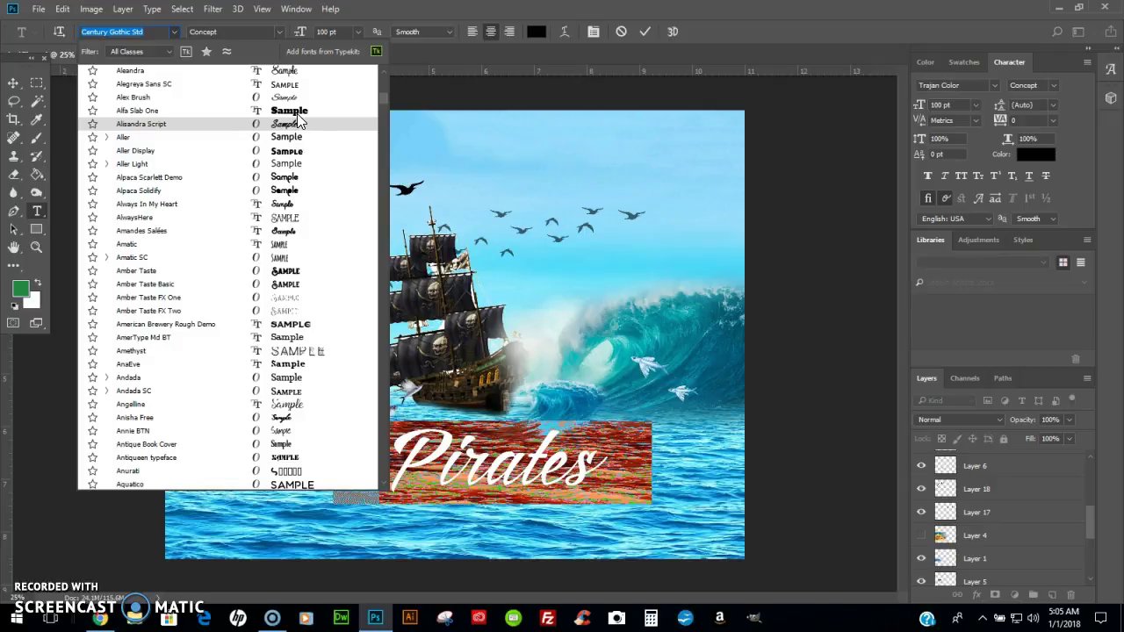
pyautogui.press('Up')
pyautogui.click(297, 114)
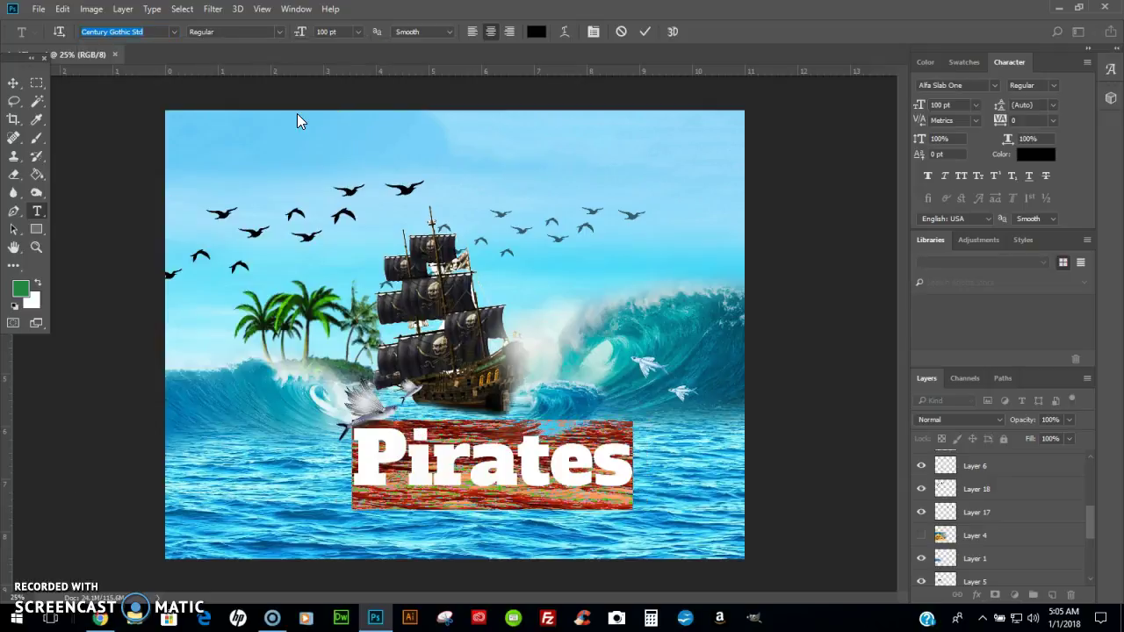
# - Apply an Arc text warp with Bend +35 and Horizontal Distortion -40 to the Pirates title
pyautogui.click(565, 33)
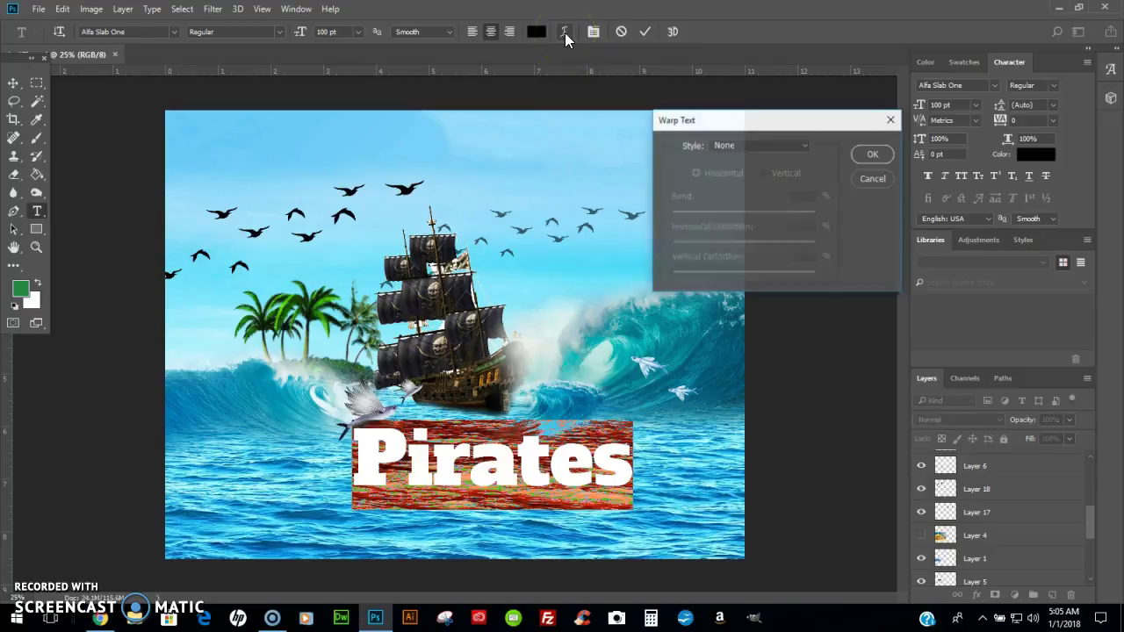
pyautogui.click(749, 148)
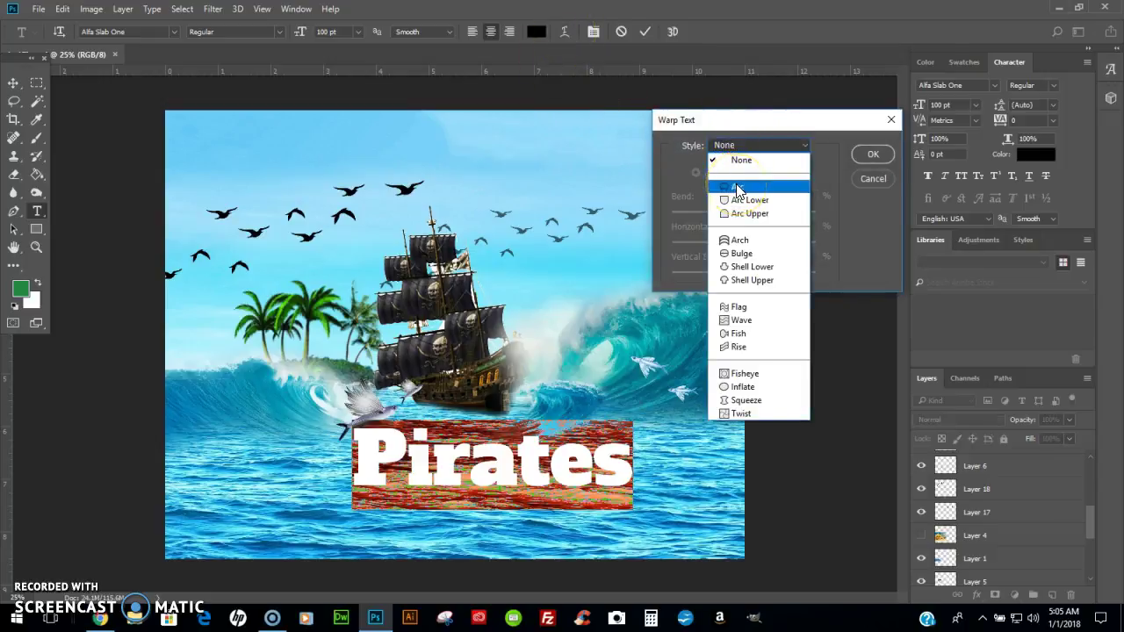
pyautogui.click(738, 187)
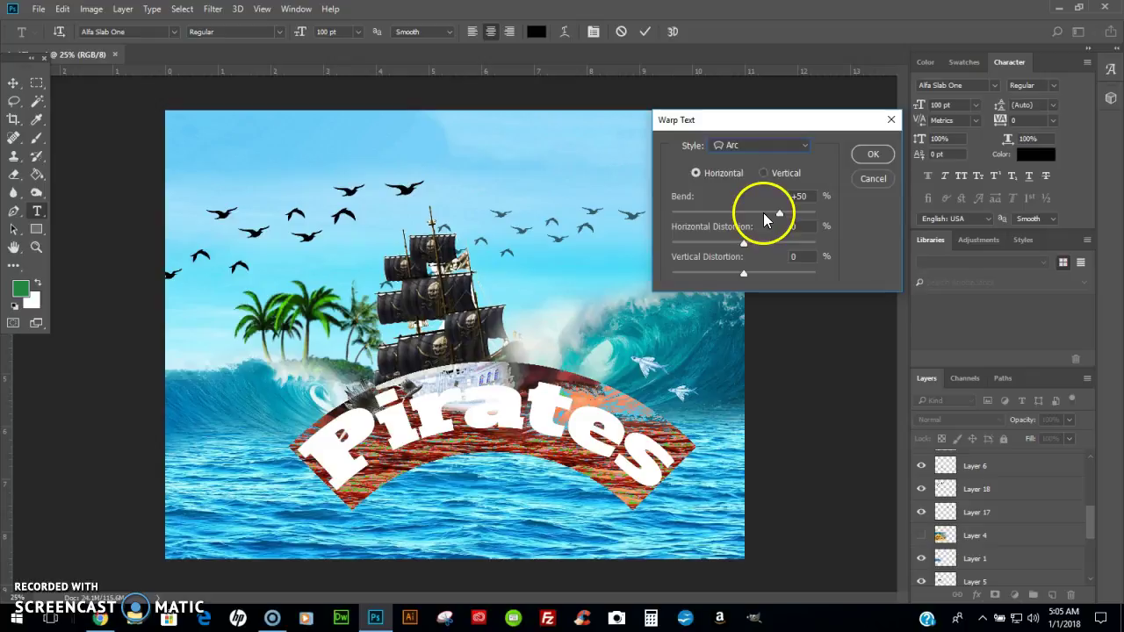
pyautogui.moveTo(769, 211); pyautogui.dragTo(706, 244)
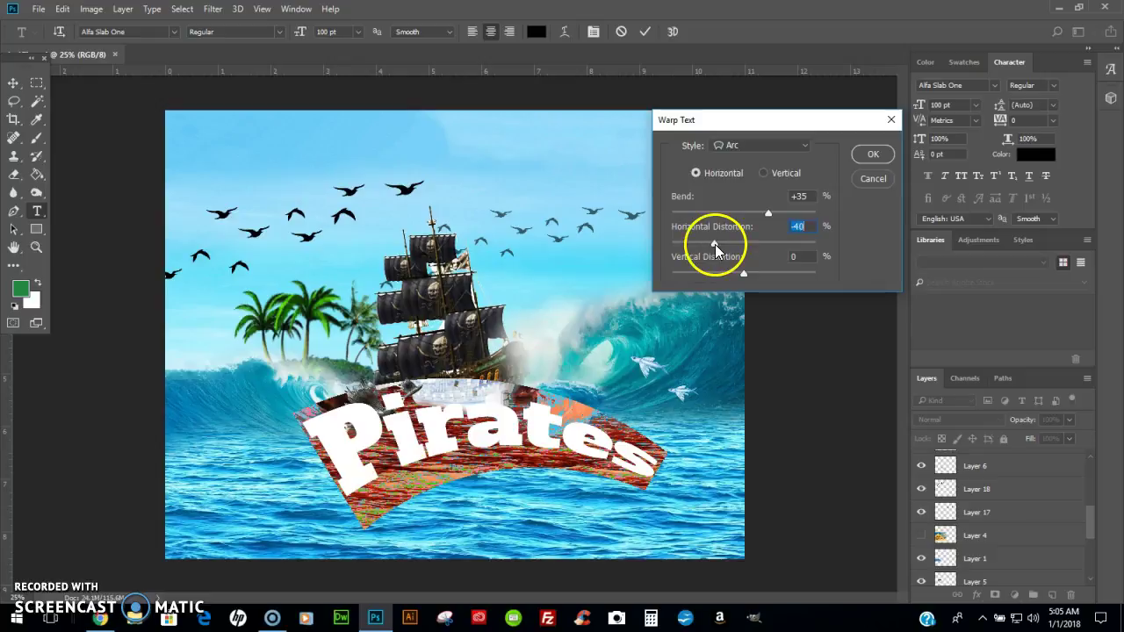
pyautogui.click(872, 154)
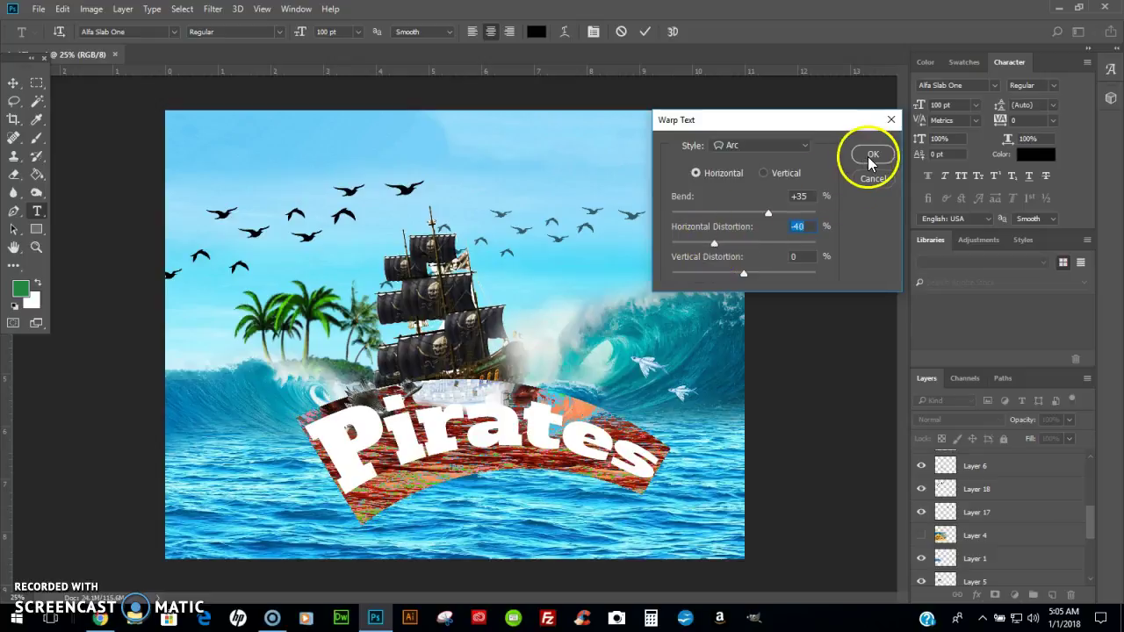
pyautogui.click(526, 413)
pyautogui.click(13, 82)
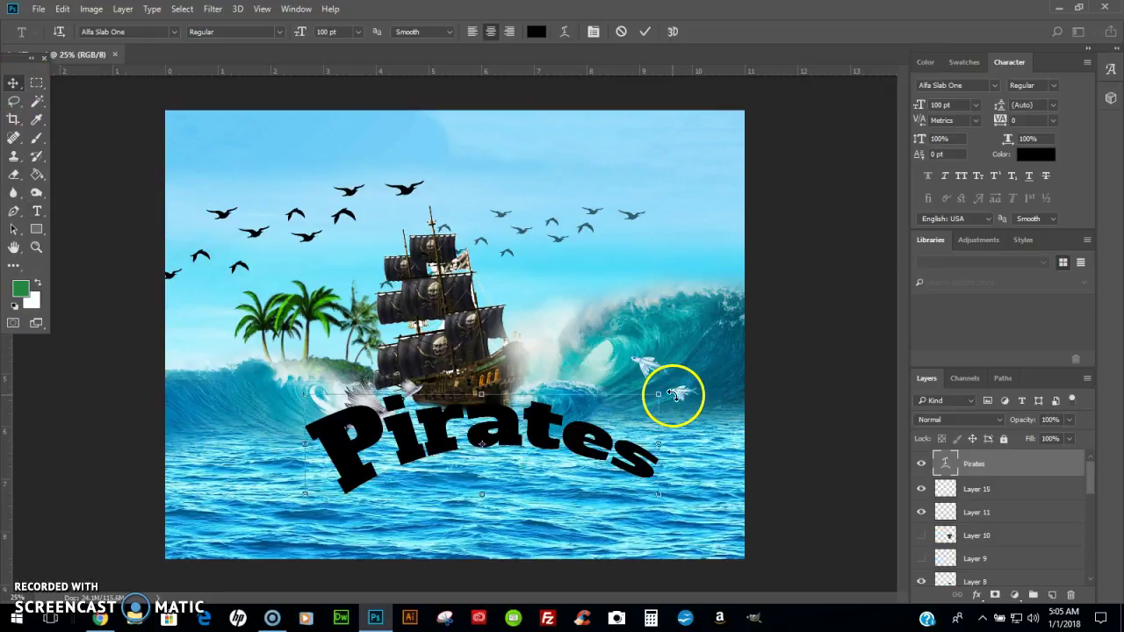
# - Rotate the arched Pirates title -15° and shift it up and right on the waves
pyautogui.hotkey('ctrl', 't')
pyautogui.moveTo(672, 355); pyautogui.dragTo(672, 355)
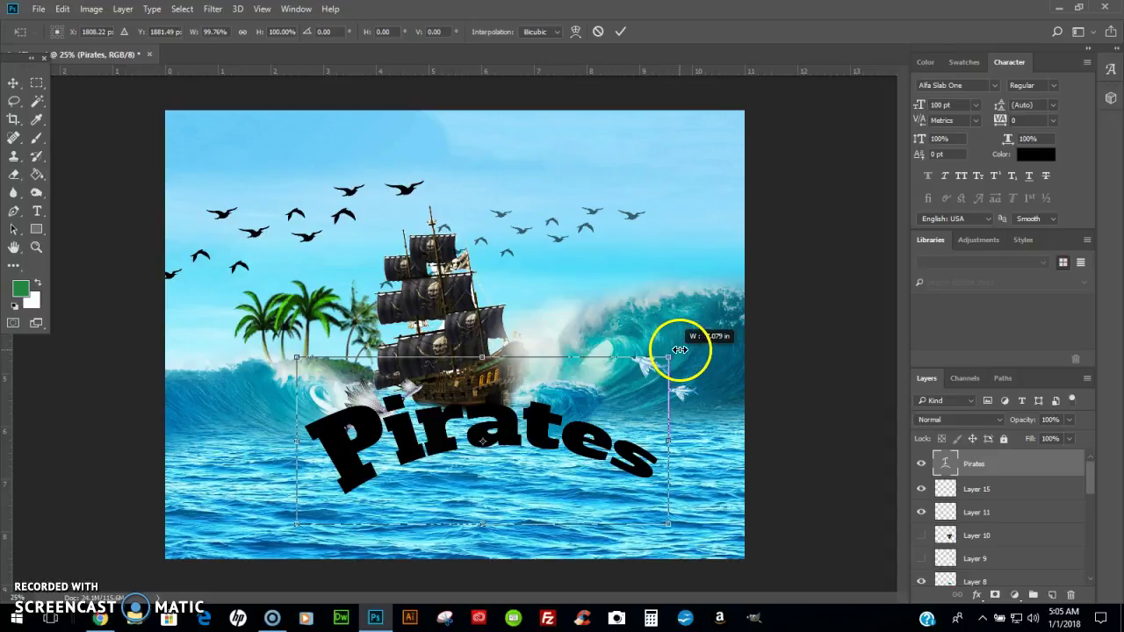
pyautogui.moveTo(680, 348); pyautogui.dragTo(606, 350)
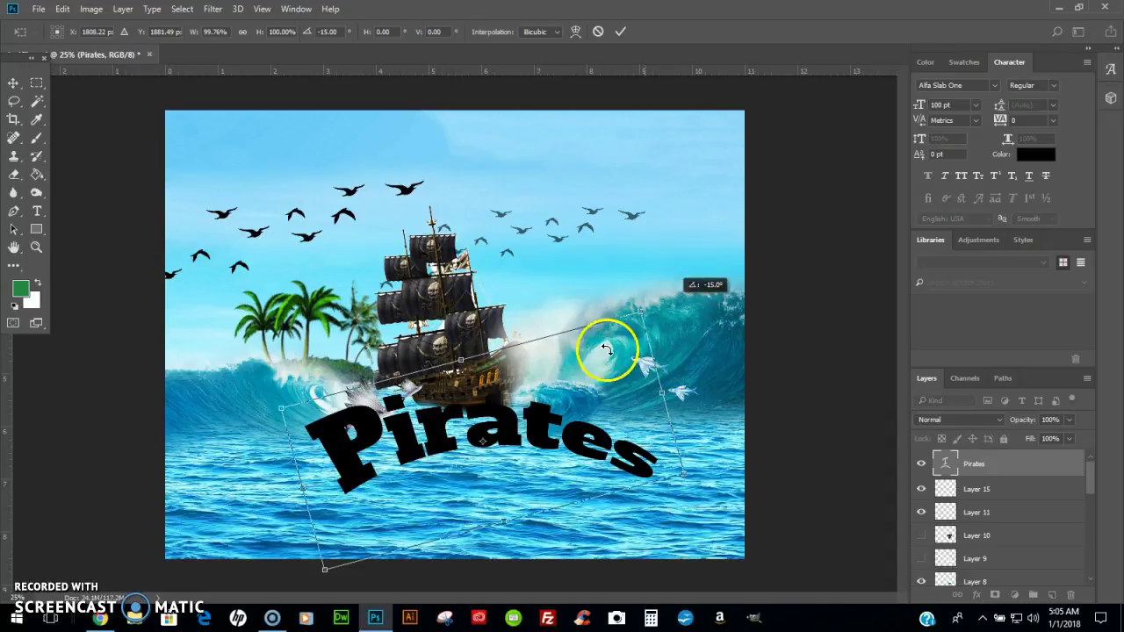
pyautogui.moveTo(536, 426); pyautogui.dragTo(557, 394)
pyautogui.click(632, 310)
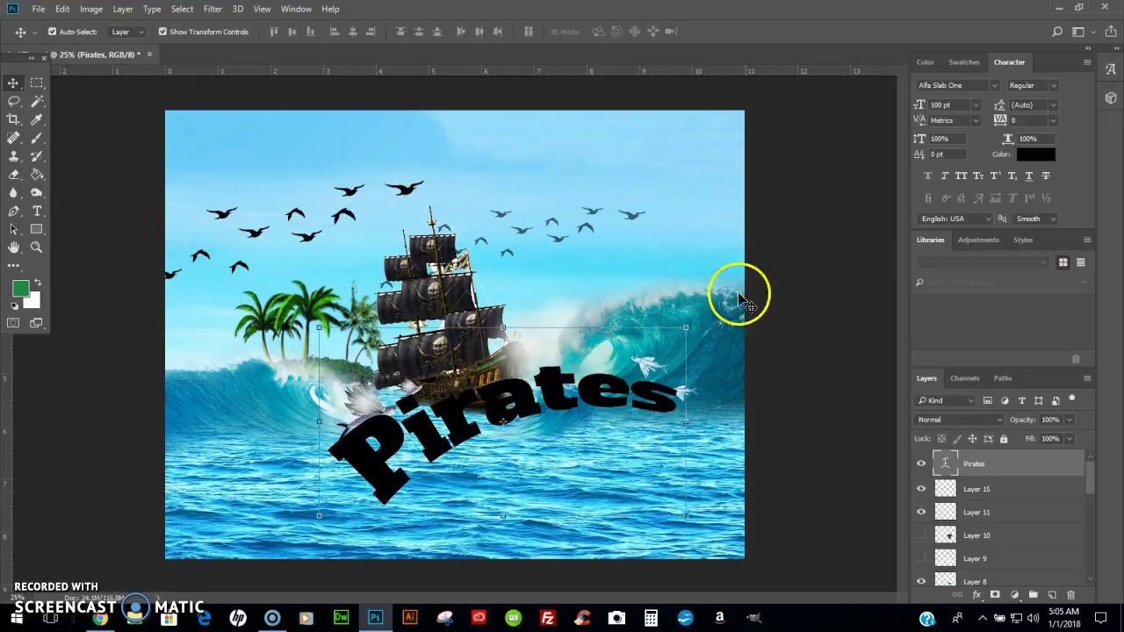
pyautogui.rightClick(977, 462)
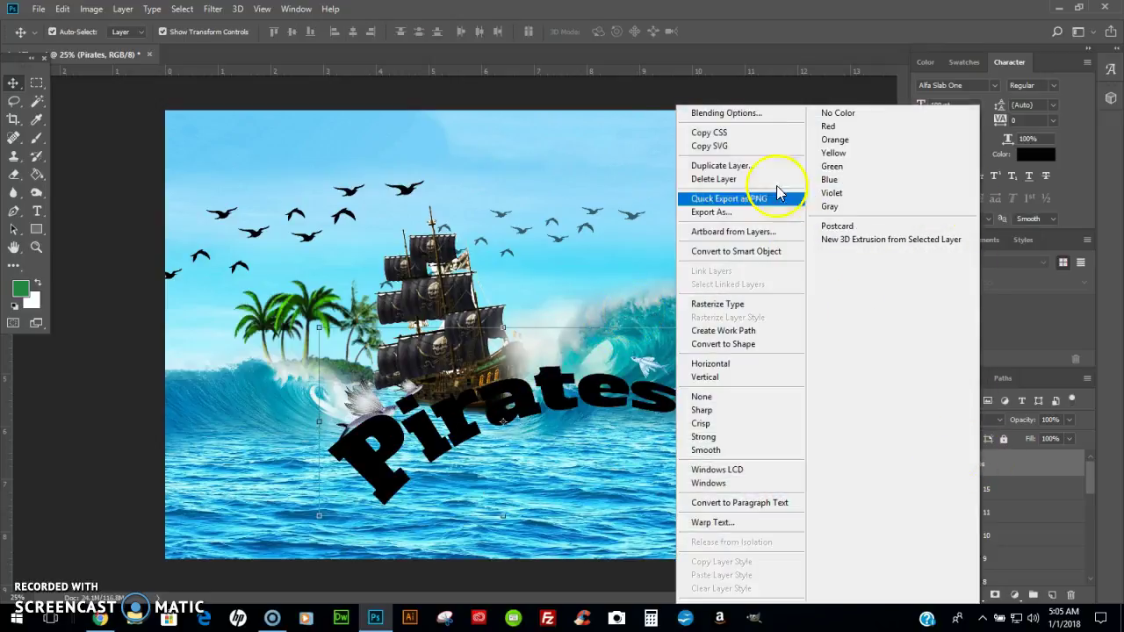
pyautogui.click(771, 111)
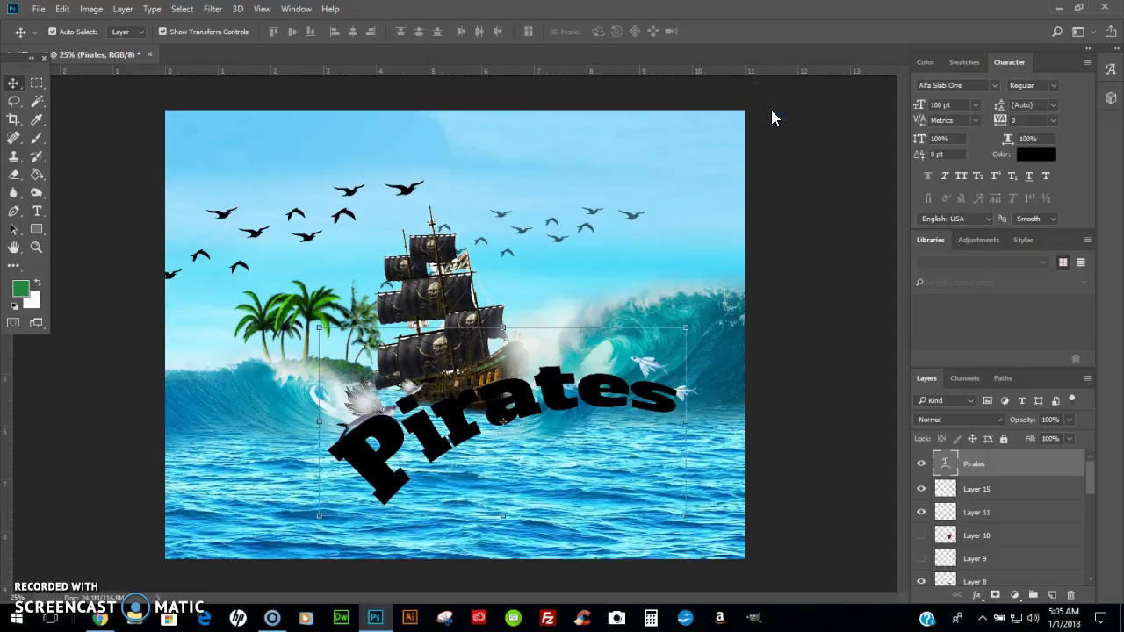
# - Give the Pirates title a gradient overlay using the Chrome preset
pyautogui.moveTo(419, 97); pyautogui.dragTo(612, 139)
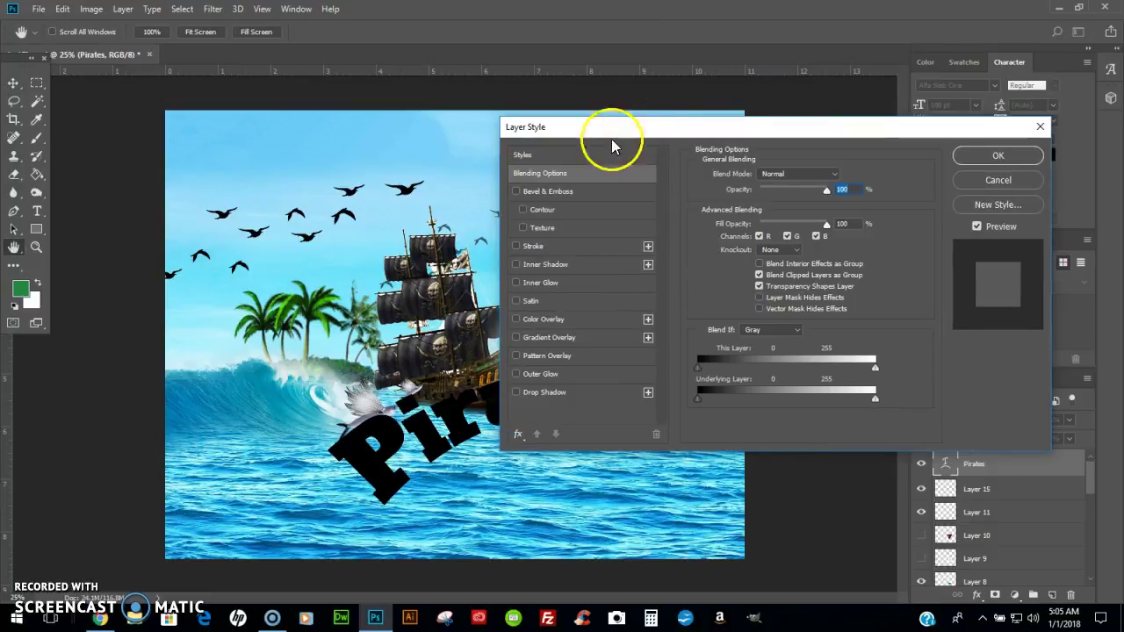
pyautogui.click(579, 339)
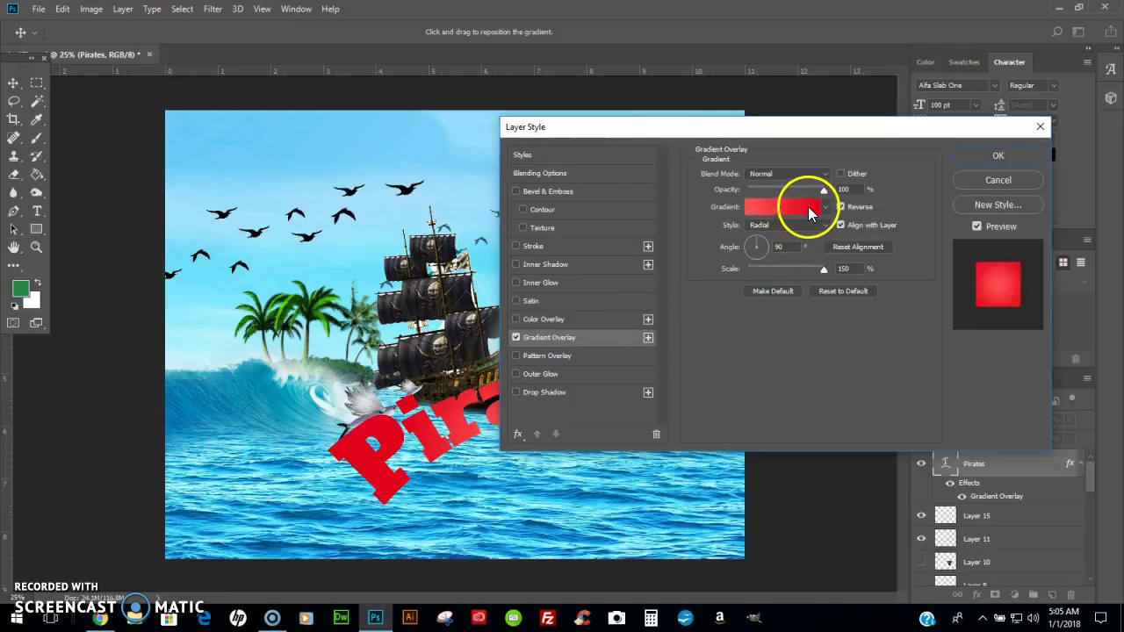
pyautogui.click(810, 214)
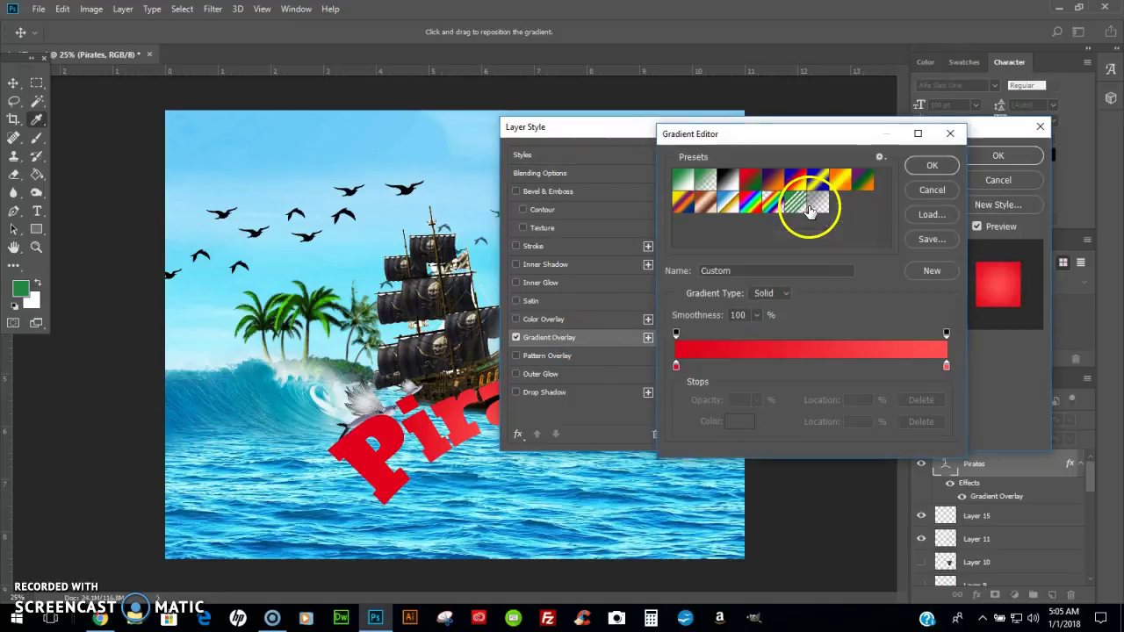
pyautogui.click(726, 202)
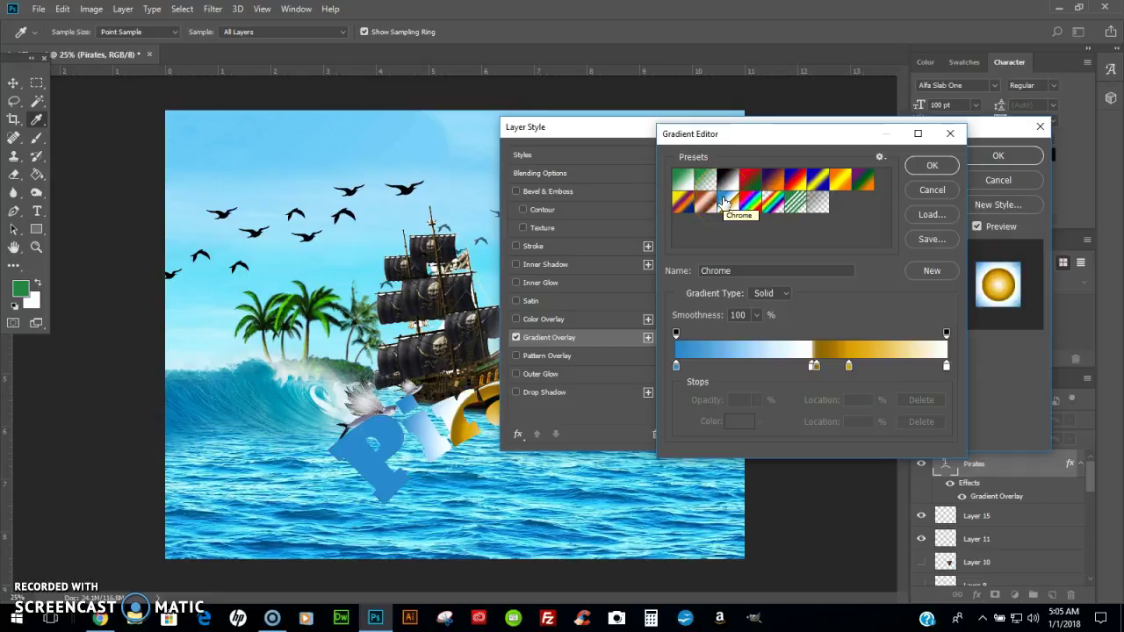
pyautogui.click(932, 165)
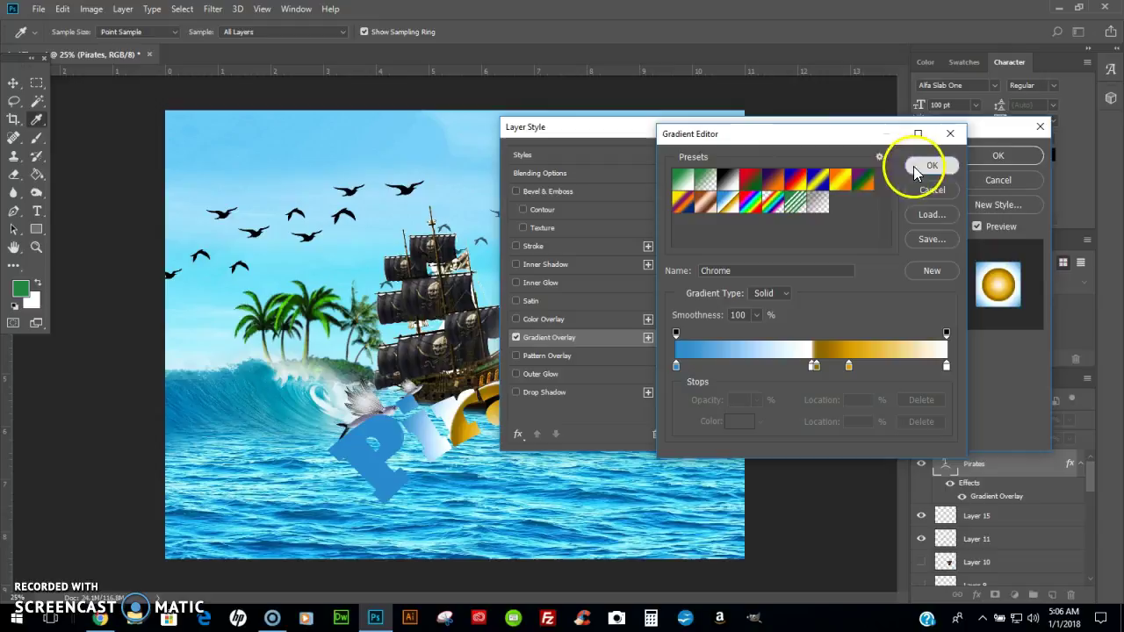
pyautogui.moveTo(736, 129); pyautogui.dragTo(905, 128)
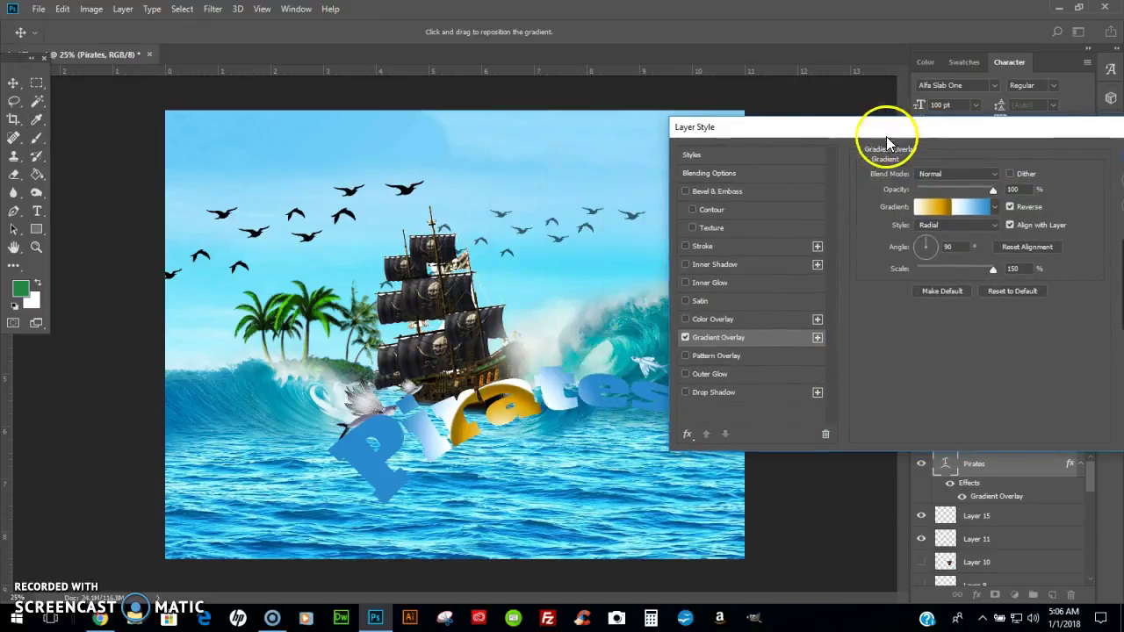
# - Add a 10 px stroke, an inner shadow, and a drop shadow at 31 px distance, 49% opacity
pyautogui.click(729, 243)
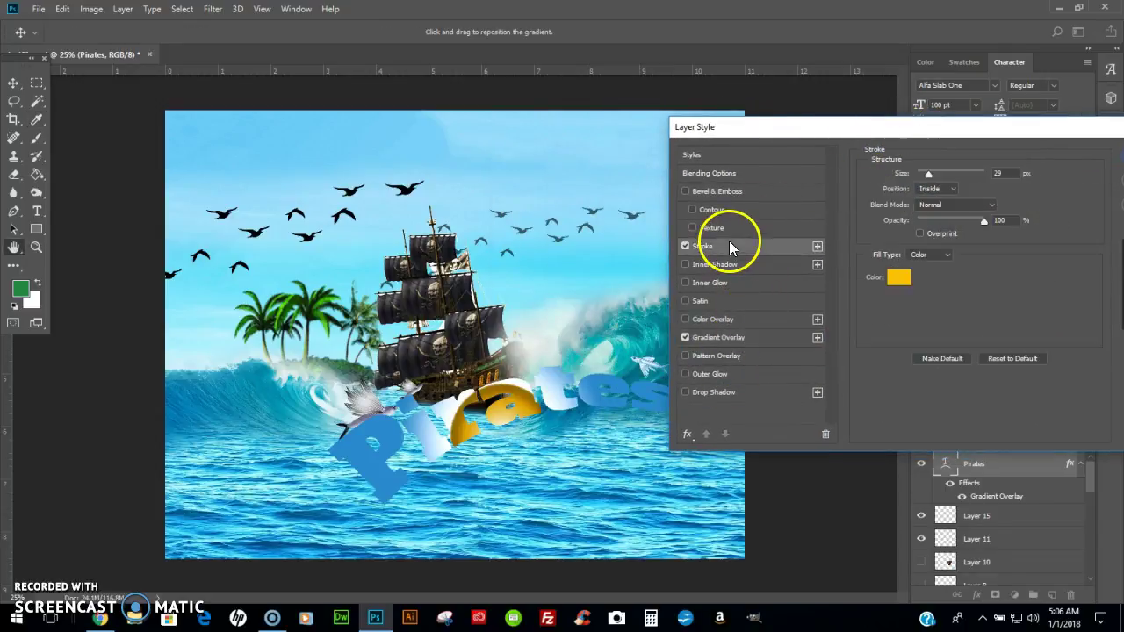
pyautogui.moveTo(930, 176); pyautogui.dragTo(908, 173)
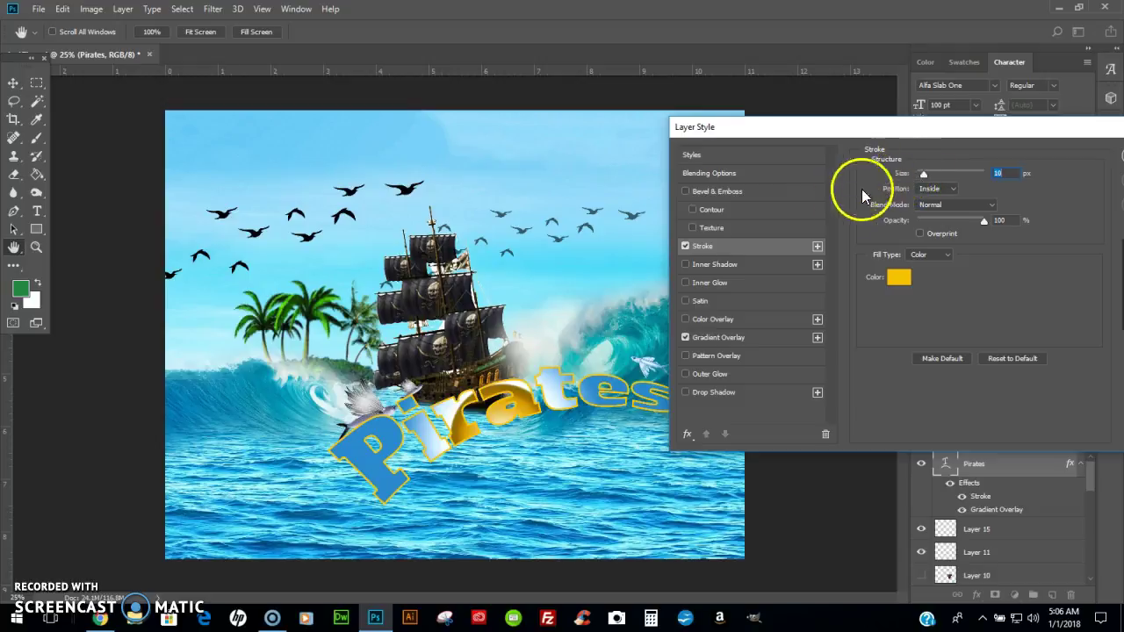
pyautogui.click(715, 264)
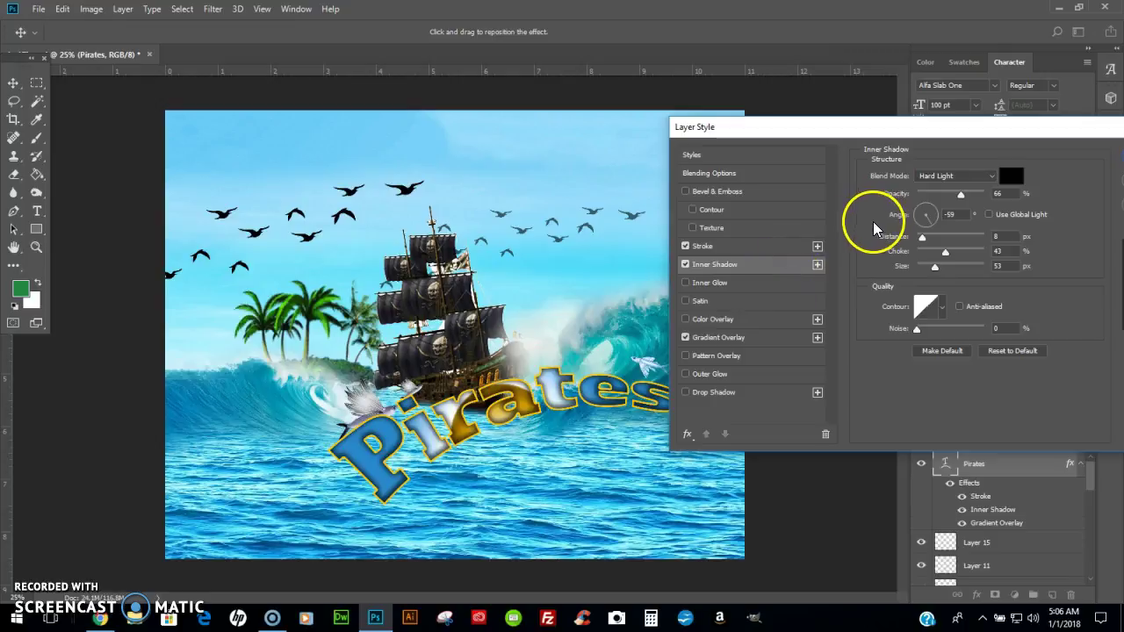
pyautogui.click(738, 397)
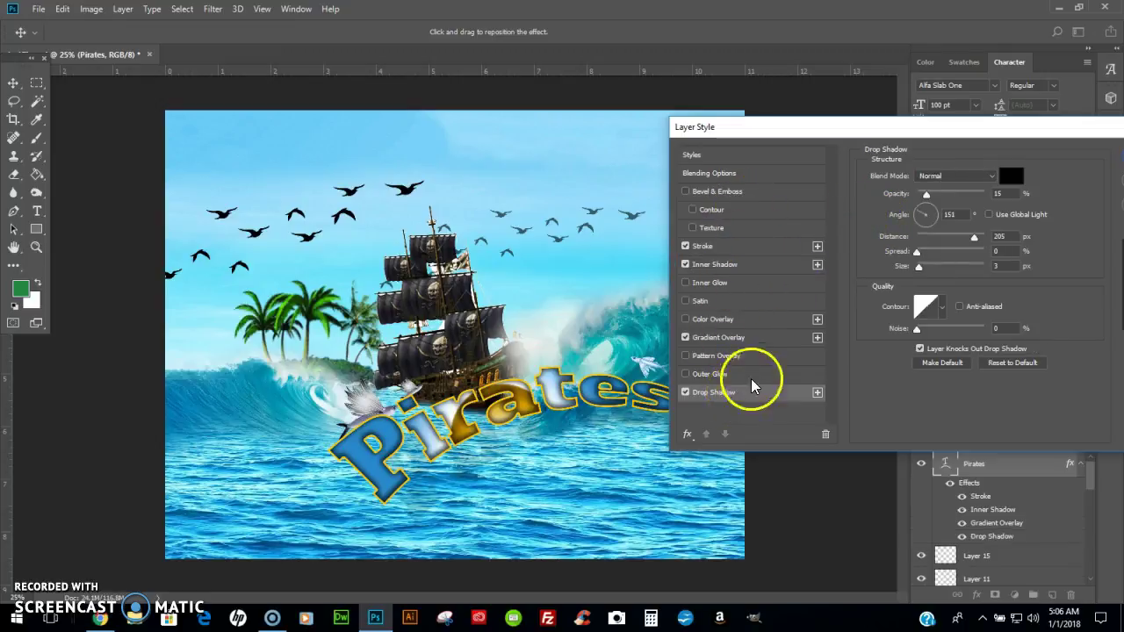
pyautogui.click(940, 238)
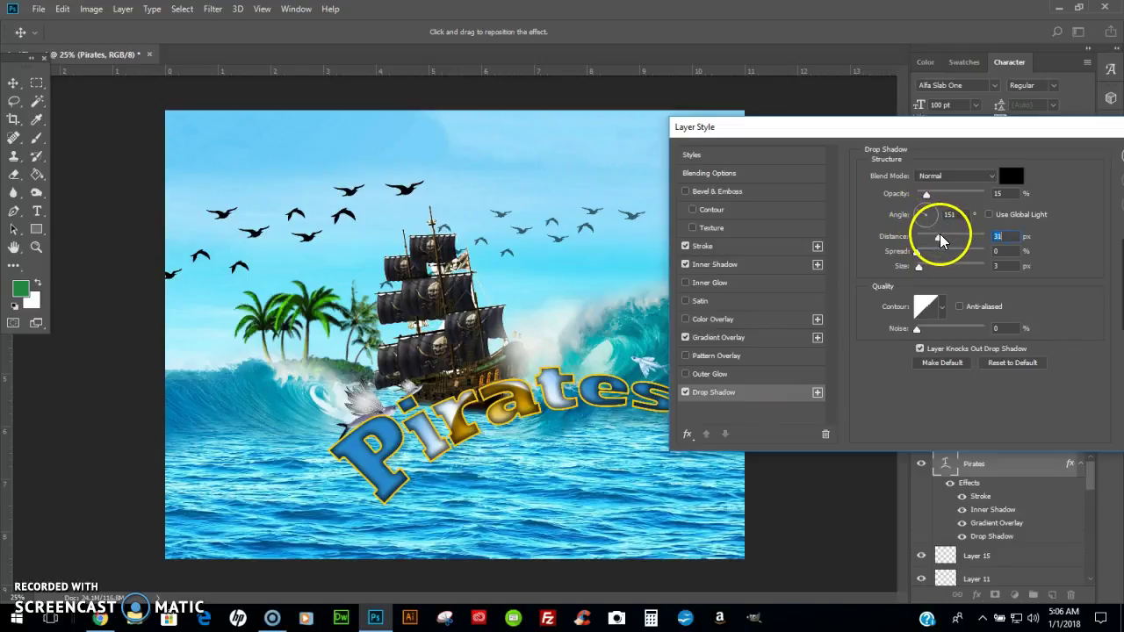
pyautogui.click(947, 193)
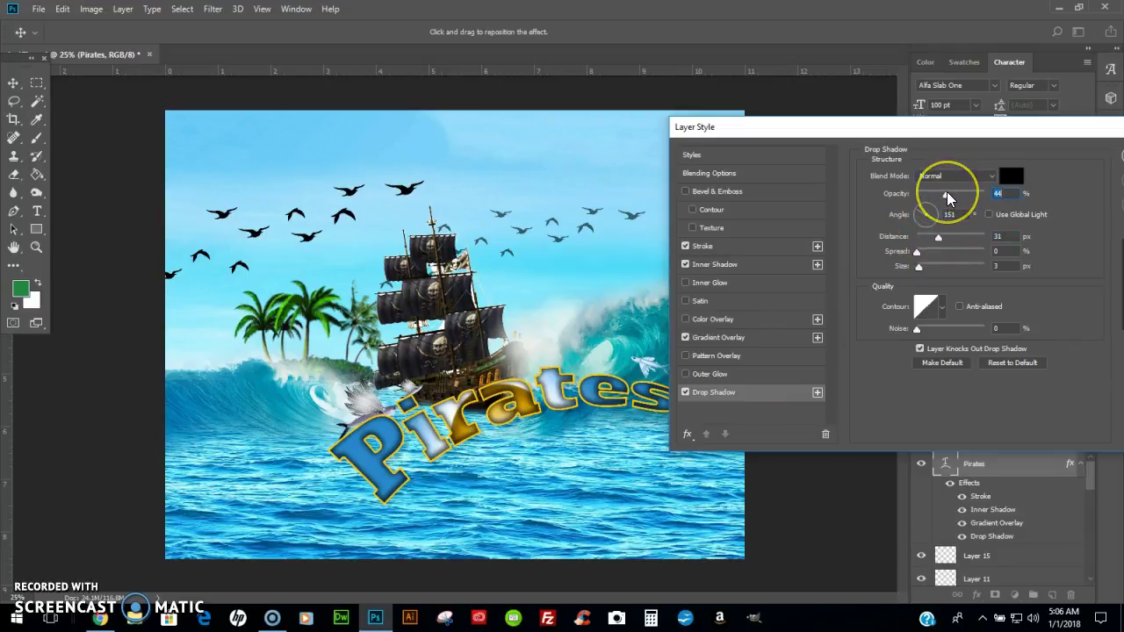
pyautogui.moveTo(951, 192); pyautogui.dragTo(953, 193)
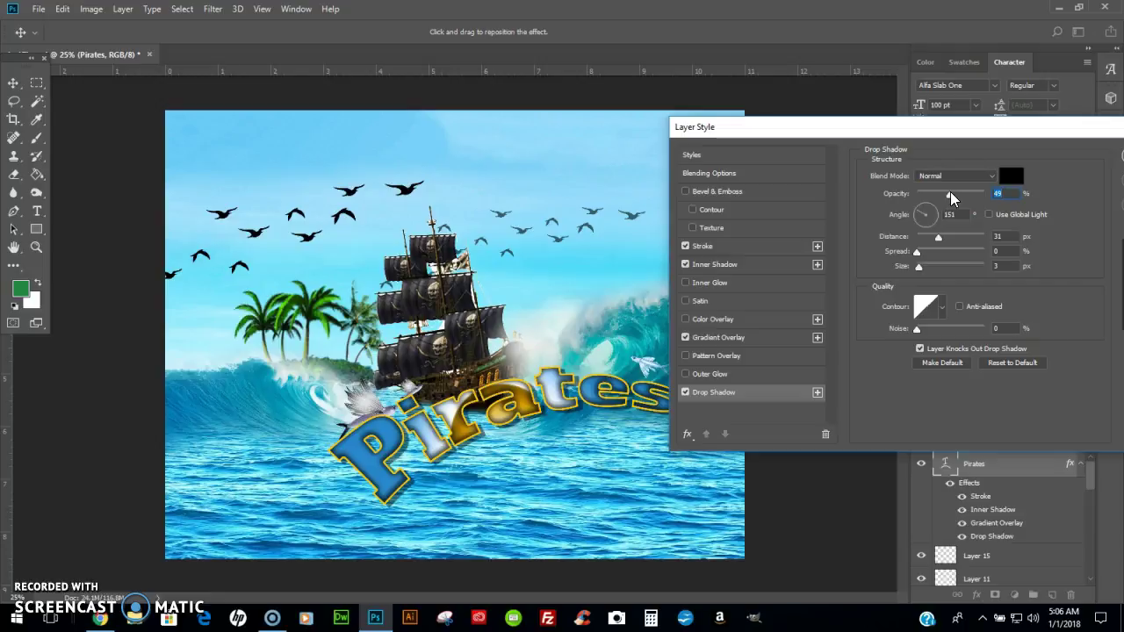
# - Change the stroke colour to a near-white foam tone sampled from the sea
pyautogui.click(789, 296)
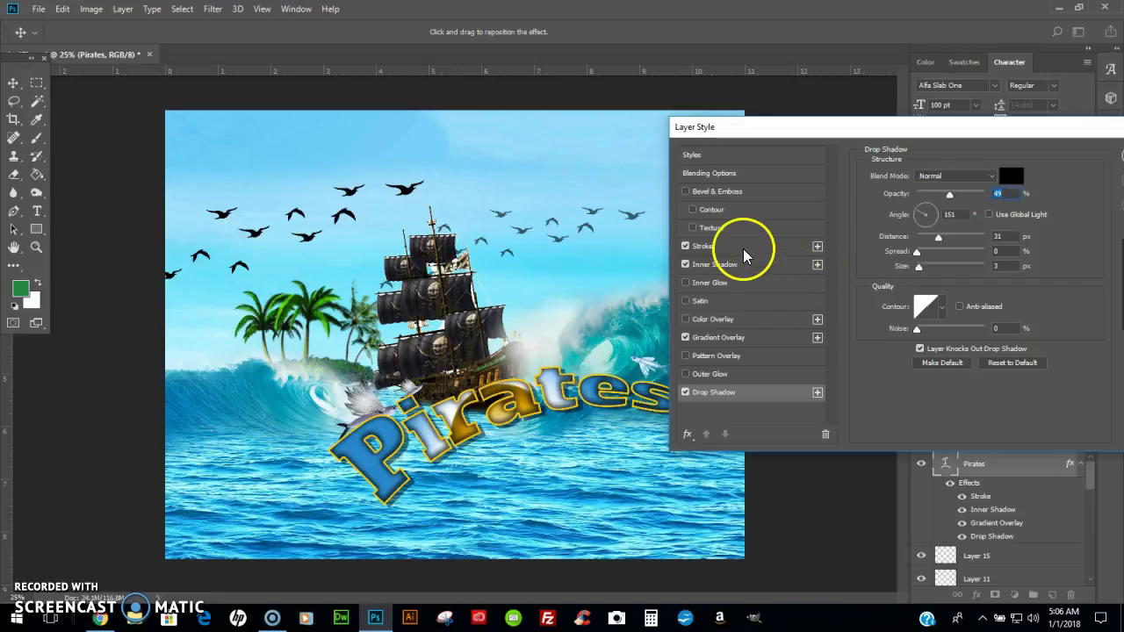
pyautogui.click(777, 246)
pyautogui.click(891, 277)
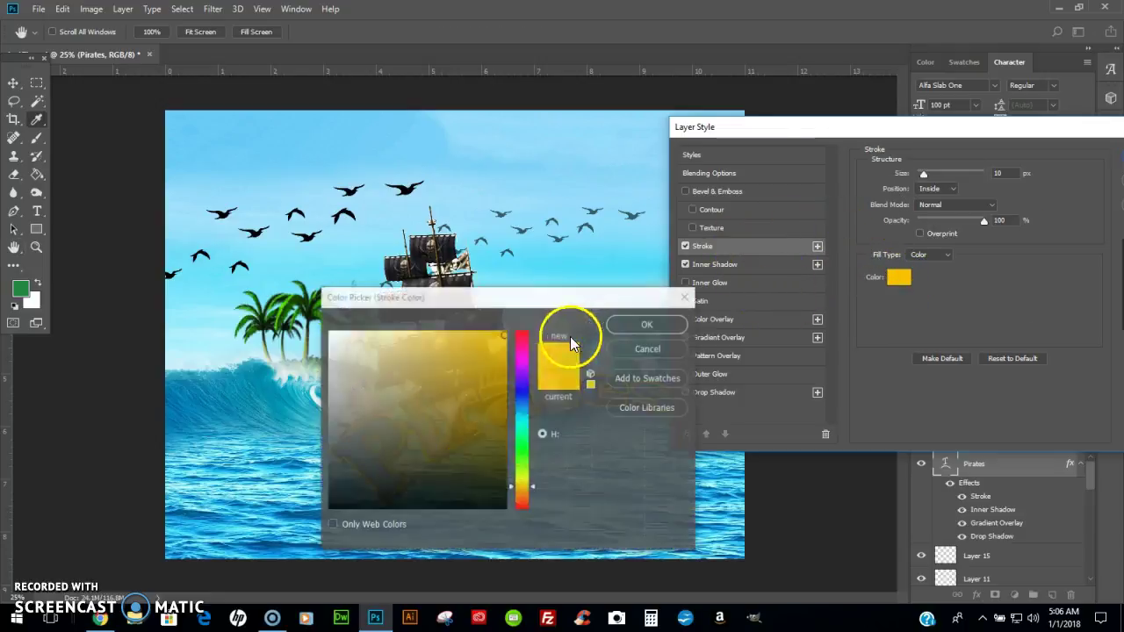
pyautogui.moveTo(532, 293); pyautogui.dragTo(832, 367)
pyautogui.click(617, 358)
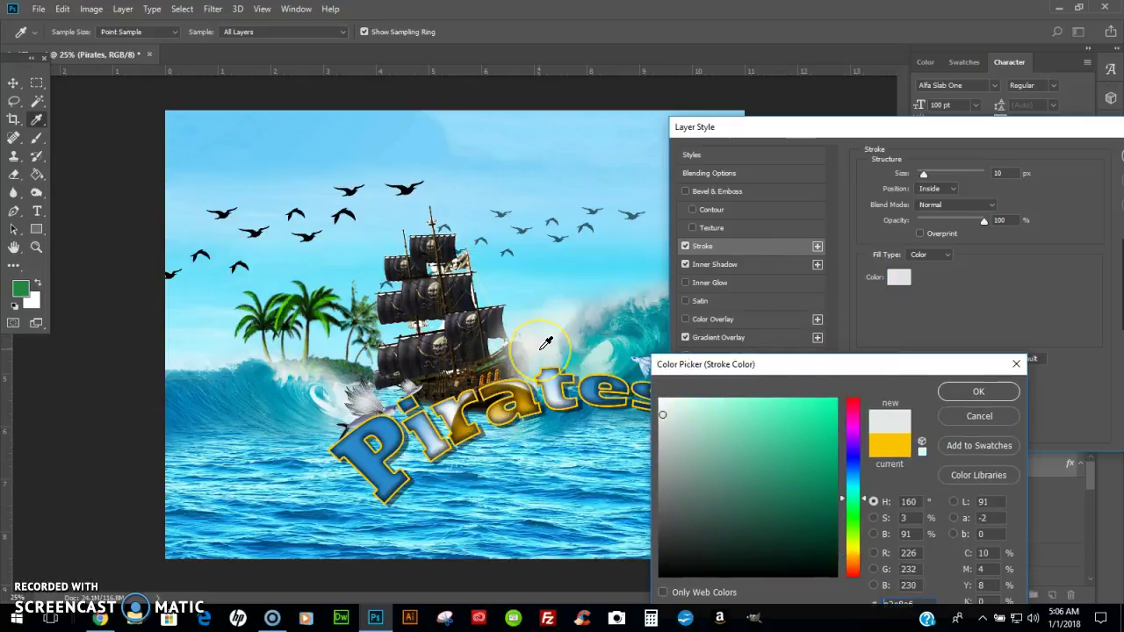
pyautogui.click(956, 392)
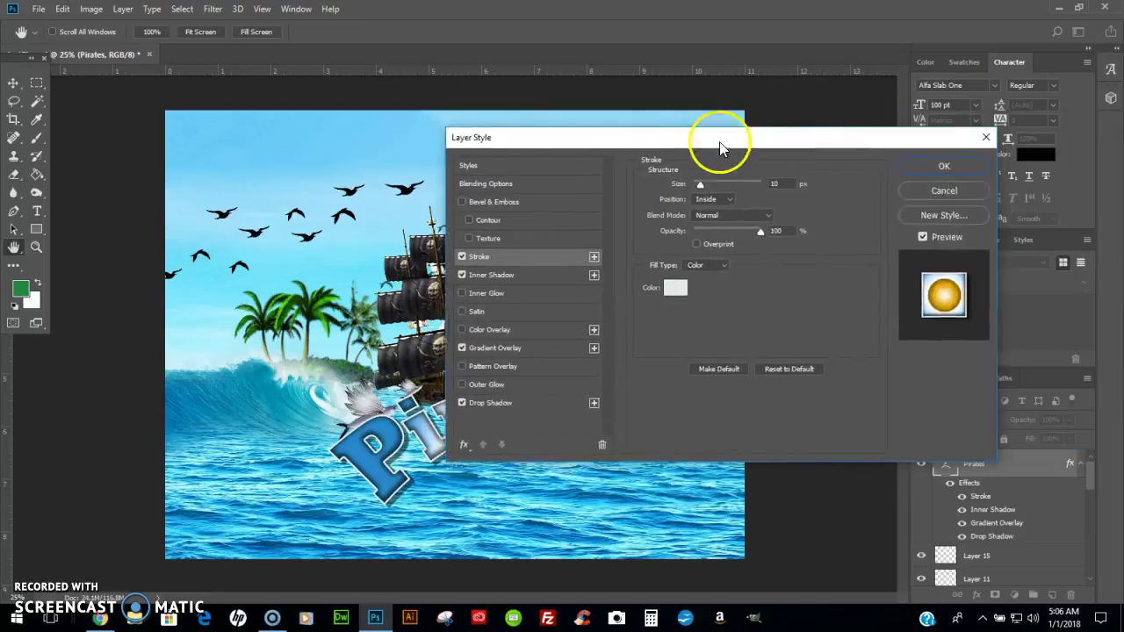
# - Apply the layer styles and rotate the Pirates title about 3.9° clockwise
pyautogui.click(755, 184)
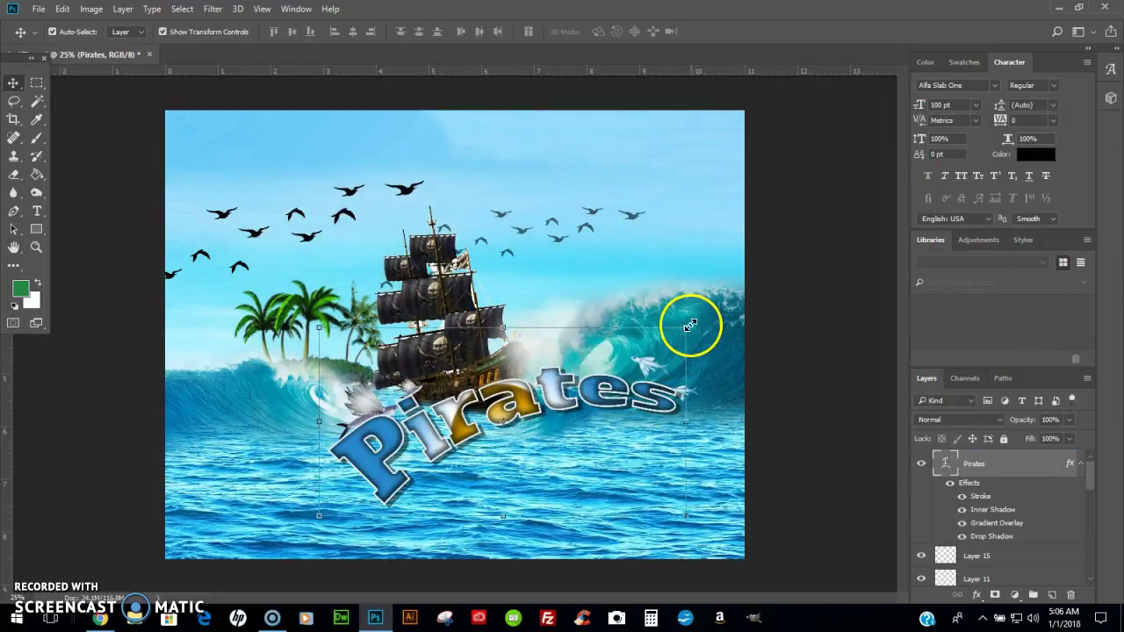
pyautogui.moveTo(697, 326); pyautogui.dragTo(700, 330)
pyautogui.click(579, 387)
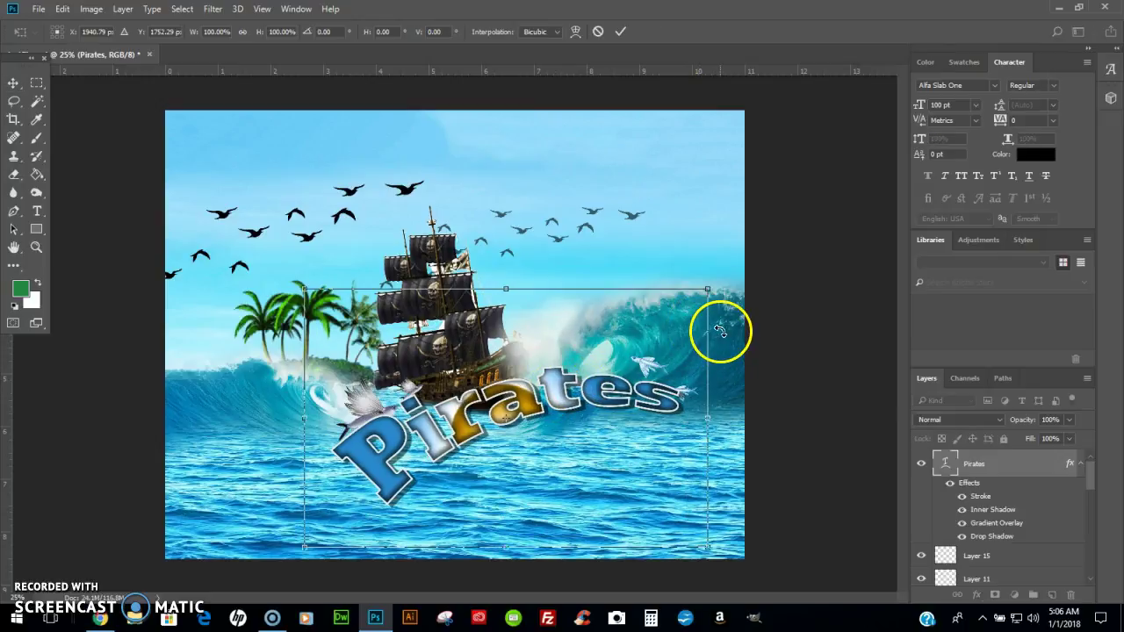
pyautogui.moveTo(720, 328); pyautogui.dragTo(726, 345)
pyautogui.press('Return')
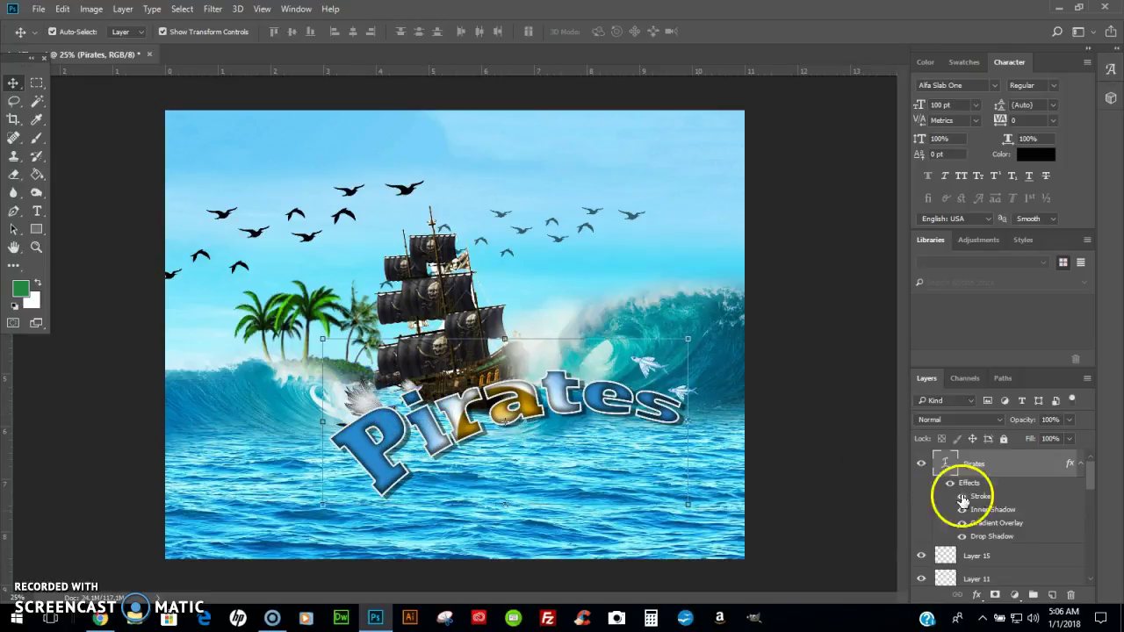
# - Move Layer 6 above the Pirates text layer so the flying fish leaps in front of the title
pyautogui.scroll(-3, 984, 499)
pyautogui.scroll(-5, 981, 502)
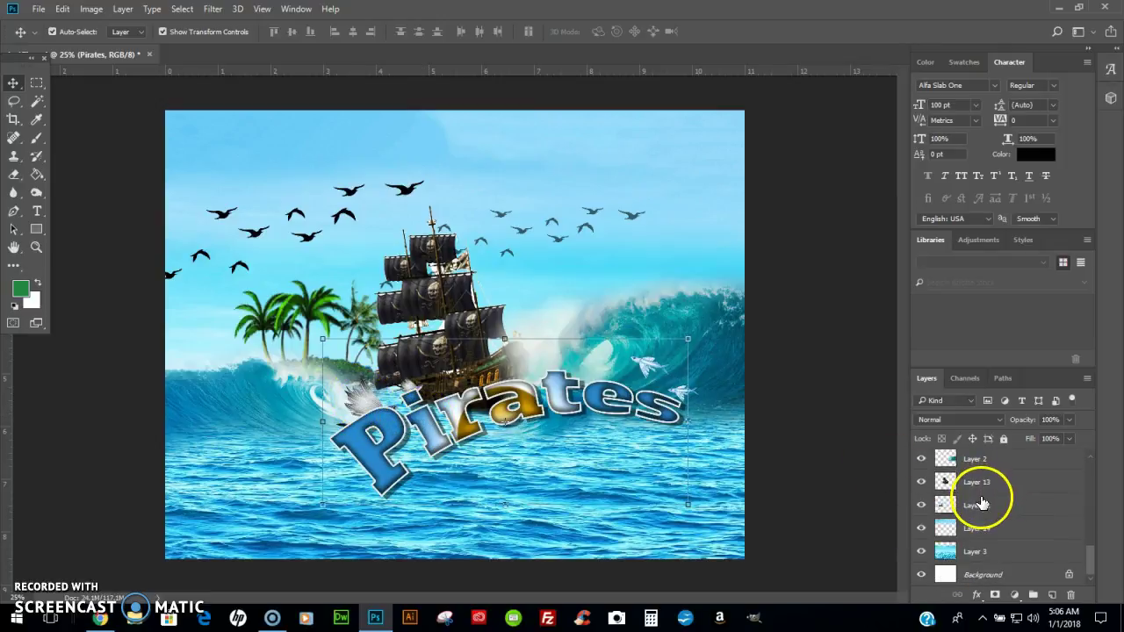
pyautogui.click(980, 507)
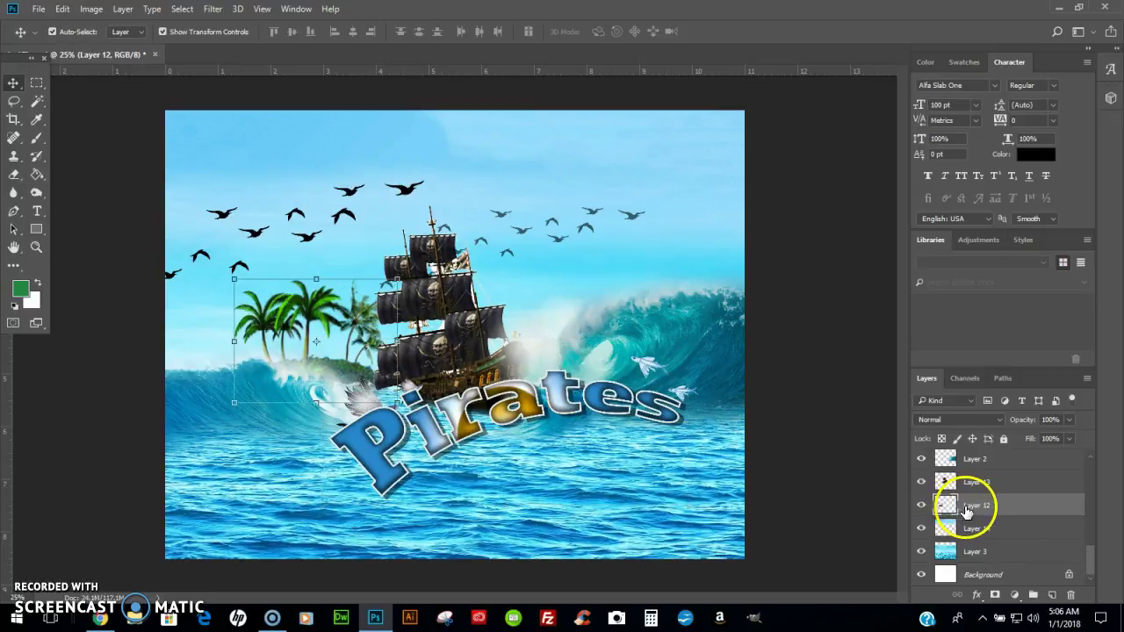
pyautogui.scroll(3, 979, 512)
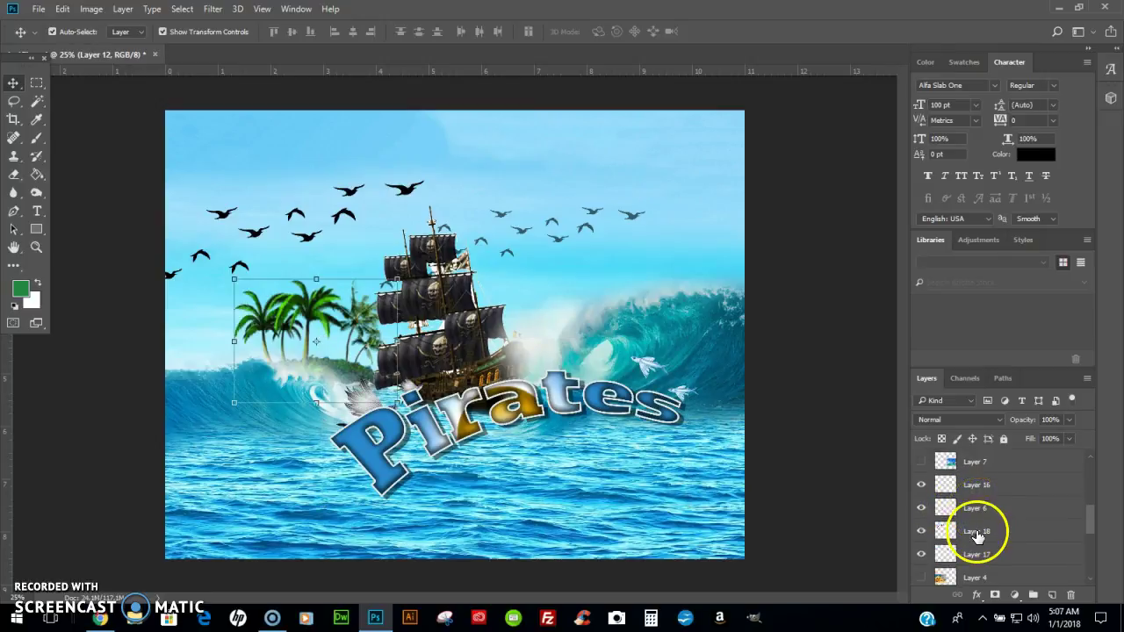
pyautogui.click(977, 534)
pyautogui.click(984, 511)
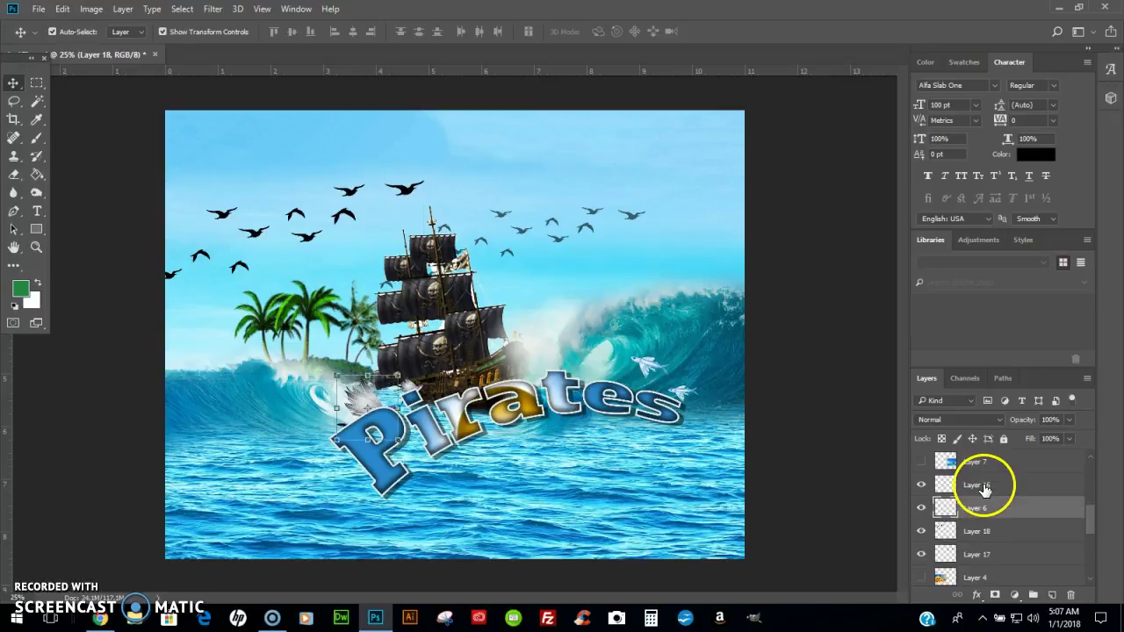
pyautogui.moveTo(985, 490)
pyautogui.mouseDown()
pyautogui.moveTo(968, 503)
pyautogui.moveTo(990, 411)
pyautogui.moveTo(992, 473)
pyautogui.mouseUp()
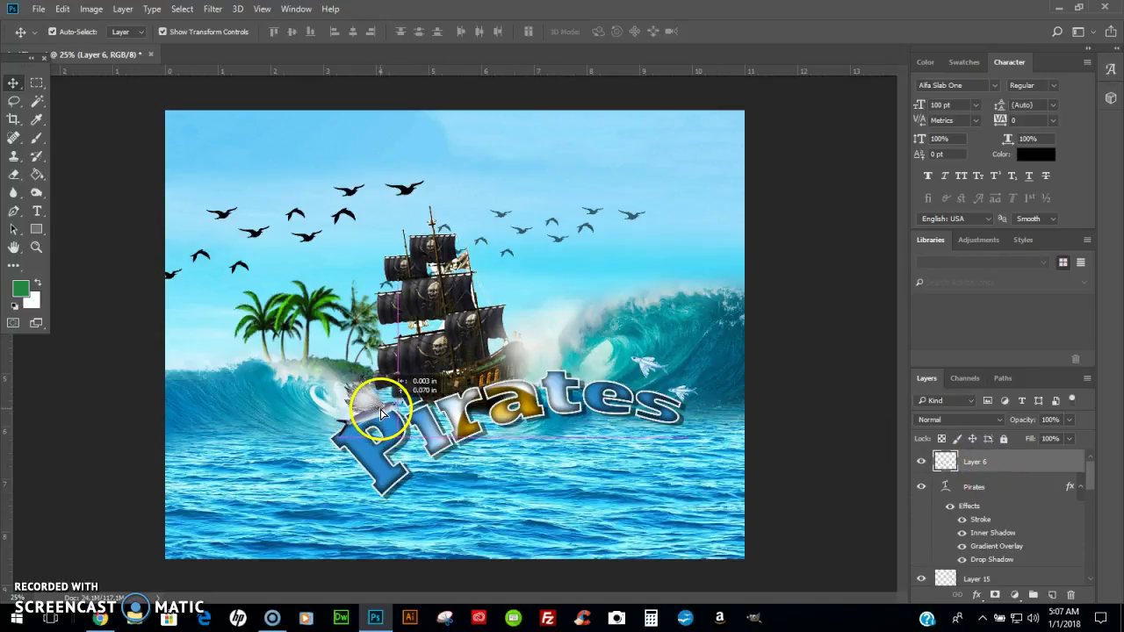
pyautogui.click(760, 336)
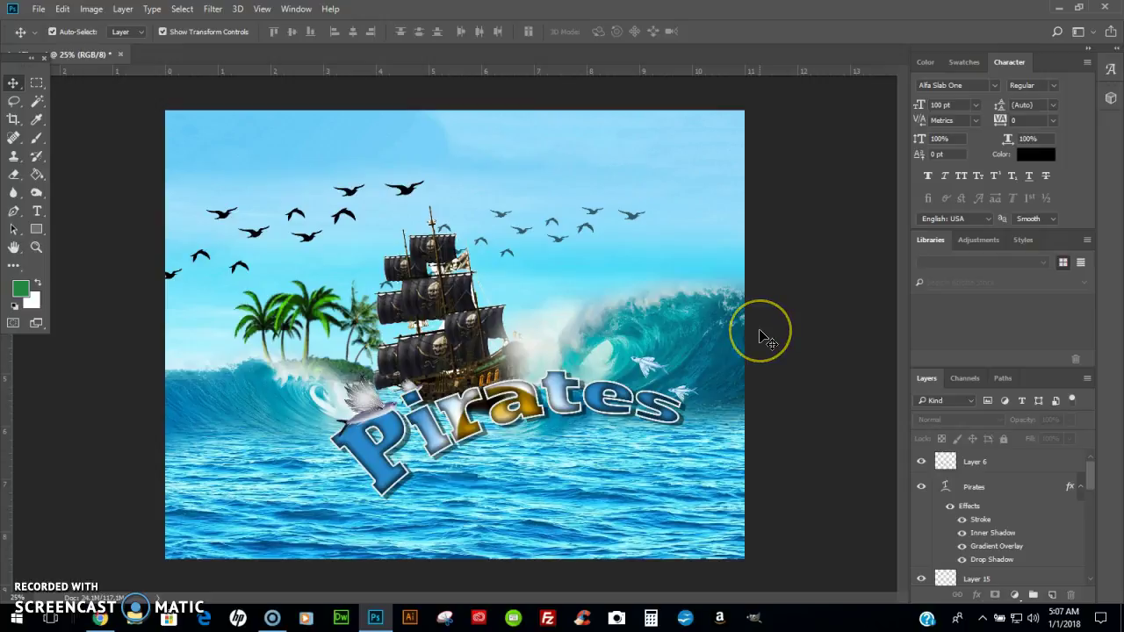